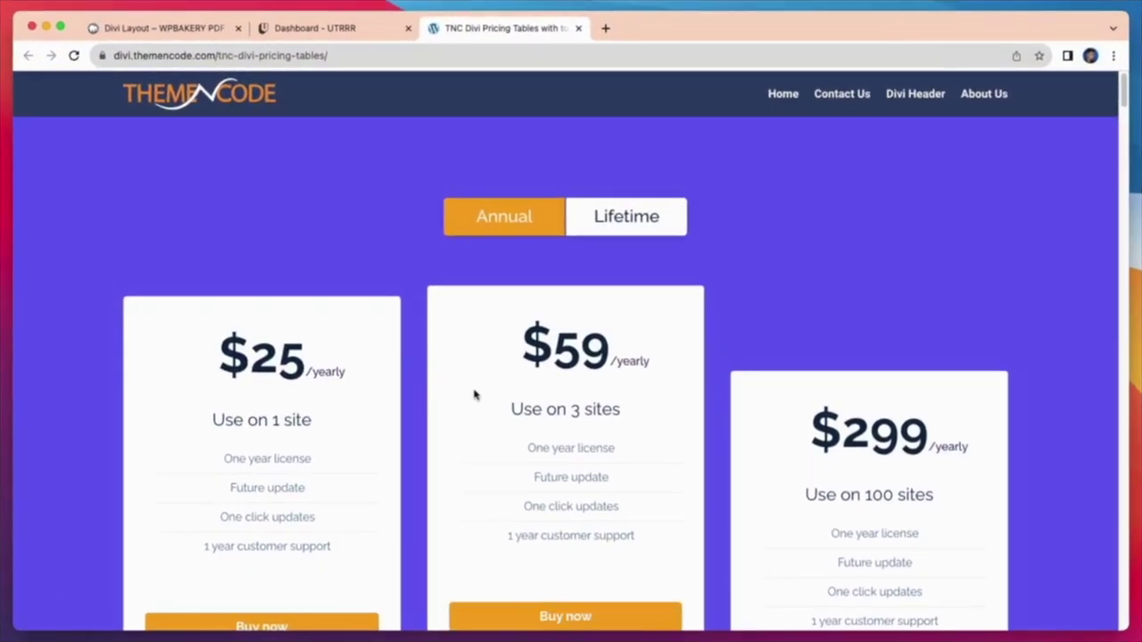
Examine the different pricing table designs on the TNC Divi Pricing Tables demo page
{"action": "scroll", "coordinate": [1090, 369], "scroll_direction": "down", "scroll_amount": 5}
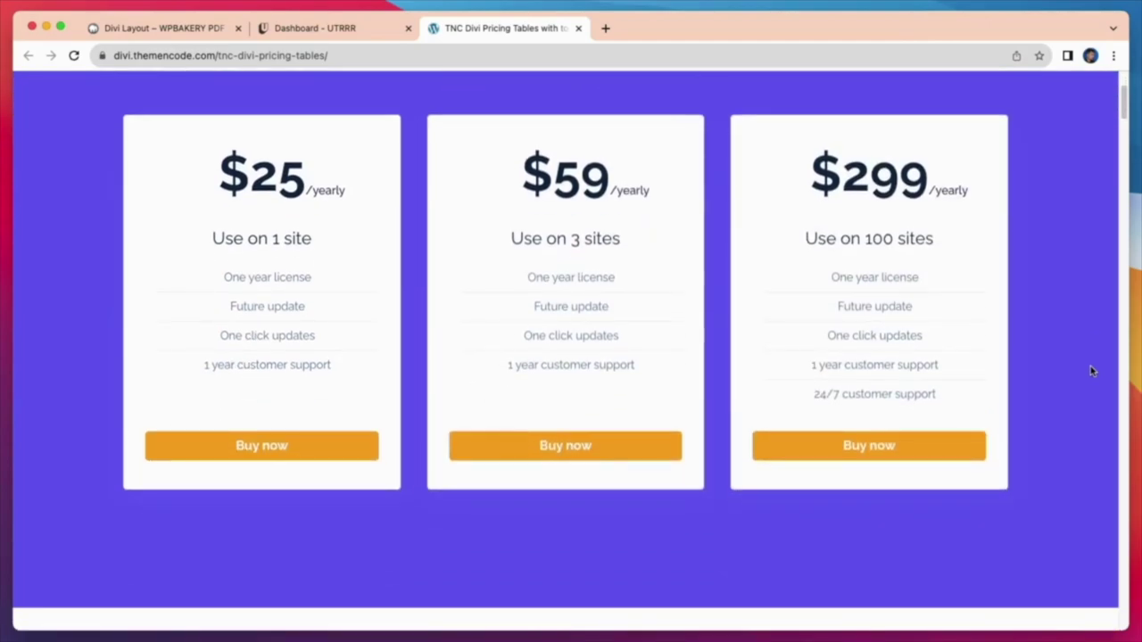
{"action": "scroll", "coordinate": [1092, 372], "scroll_direction": "down", "scroll_amount": 5}
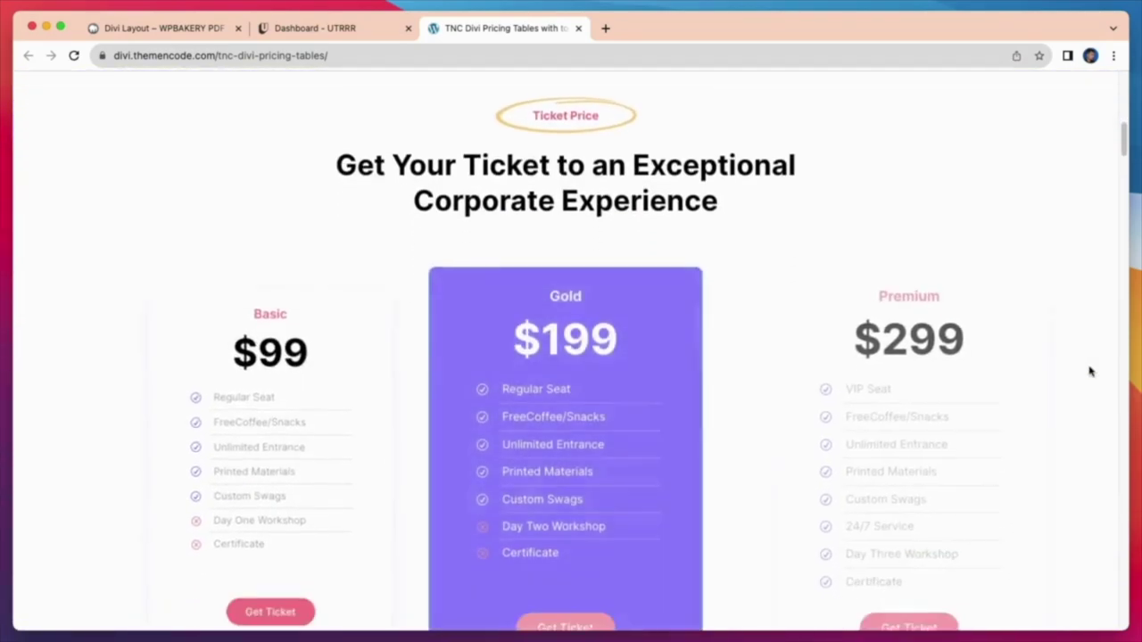
{"action": "scroll", "coordinate": [1089, 371], "scroll_direction": "down", "scroll_amount": 10}
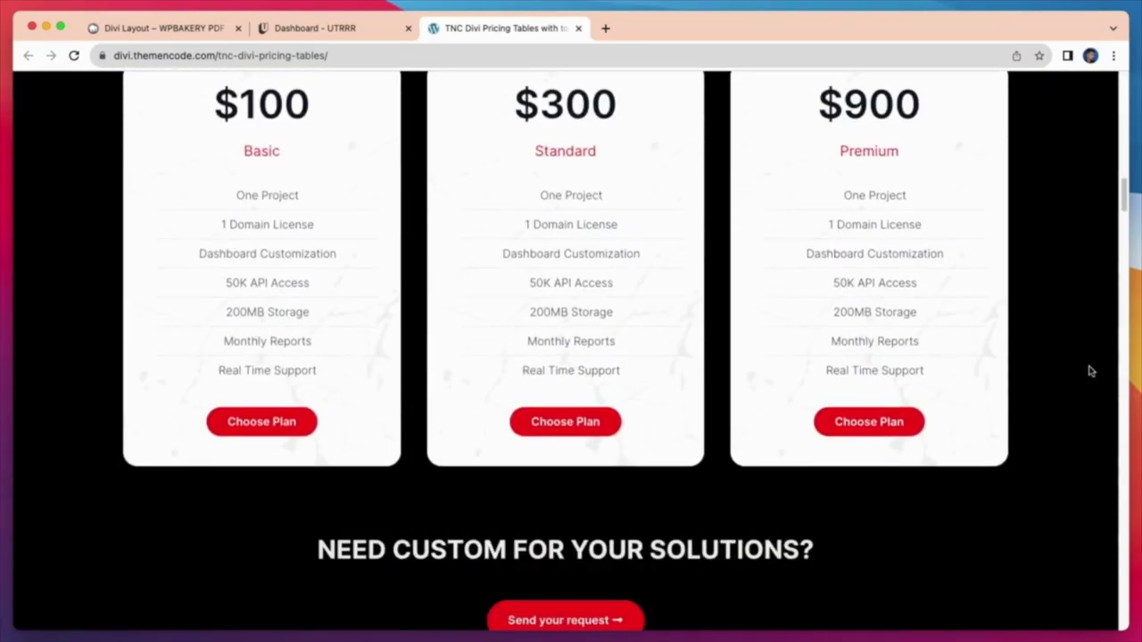
{"action": "scroll", "coordinate": [1088, 371], "scroll_direction": "down", "scroll_amount": 10}
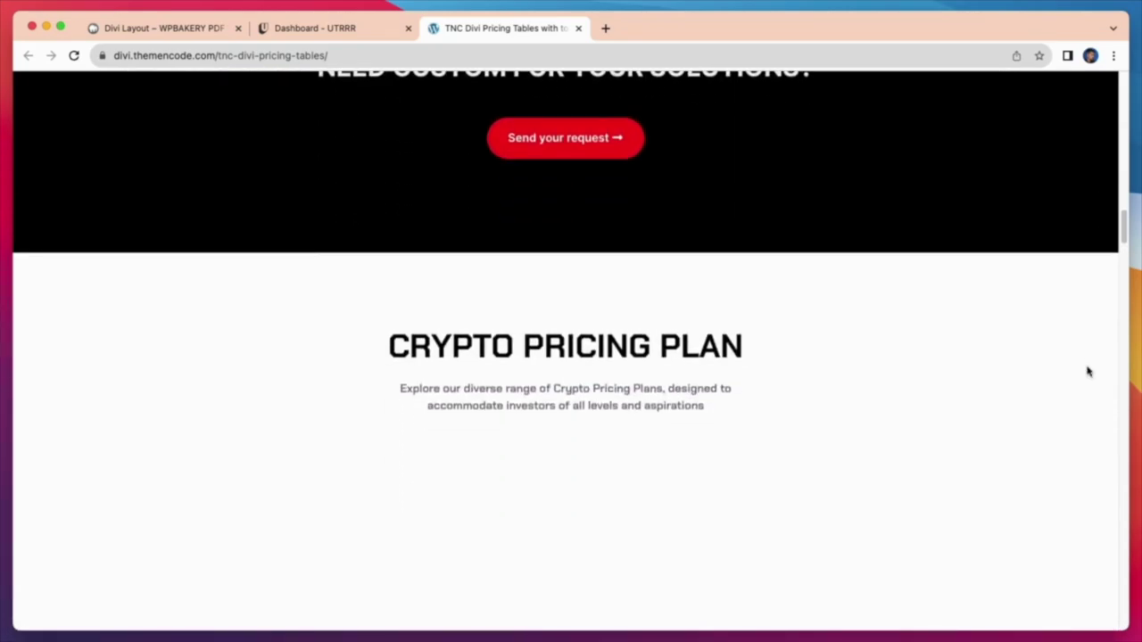
{"action": "scroll", "coordinate": [1088, 371], "scroll_direction": "down", "scroll_amount": 6}
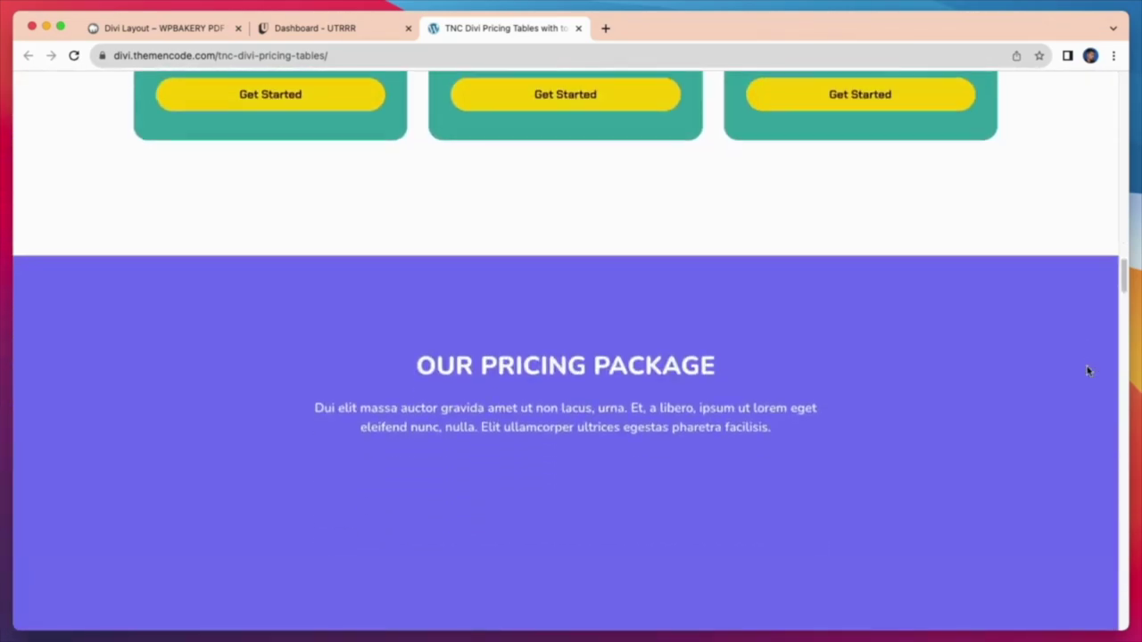
{"action": "scroll", "coordinate": [1086, 370], "scroll_direction": "down", "scroll_amount": 2}
{"action": "scroll", "coordinate": [1086, 370], "scroll_direction": "down", "scroll_amount": 5}
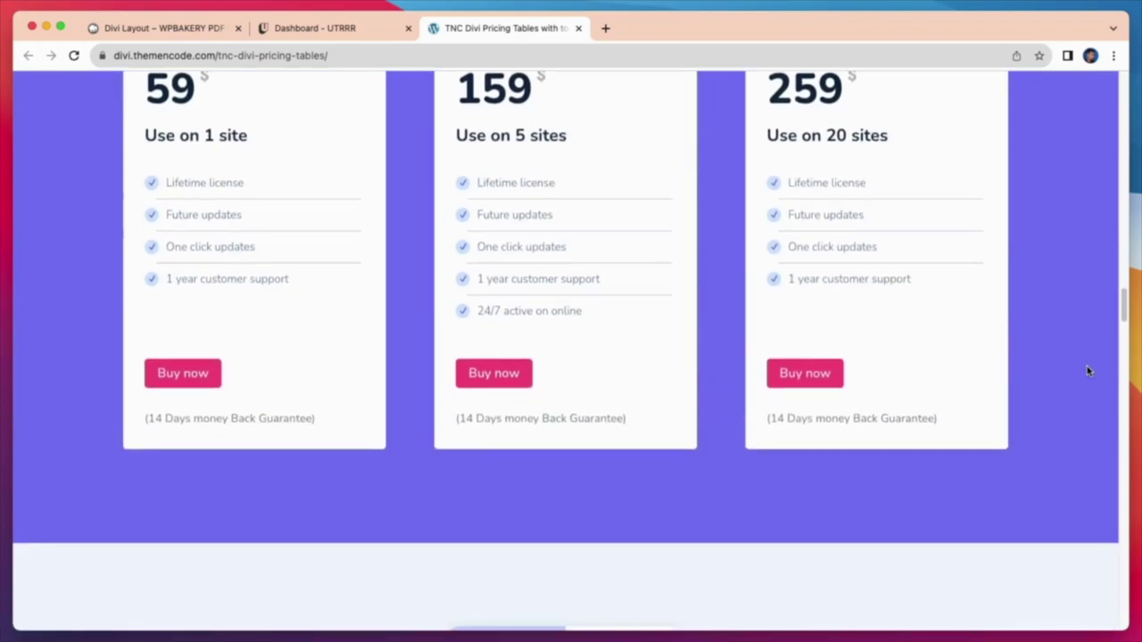
{"action": "scroll", "coordinate": [1086, 371], "scroll_direction": "down", "scroll_amount": 4}
{"action": "scroll", "coordinate": [1087, 371], "scroll_direction": "down", "scroll_amount": 2}
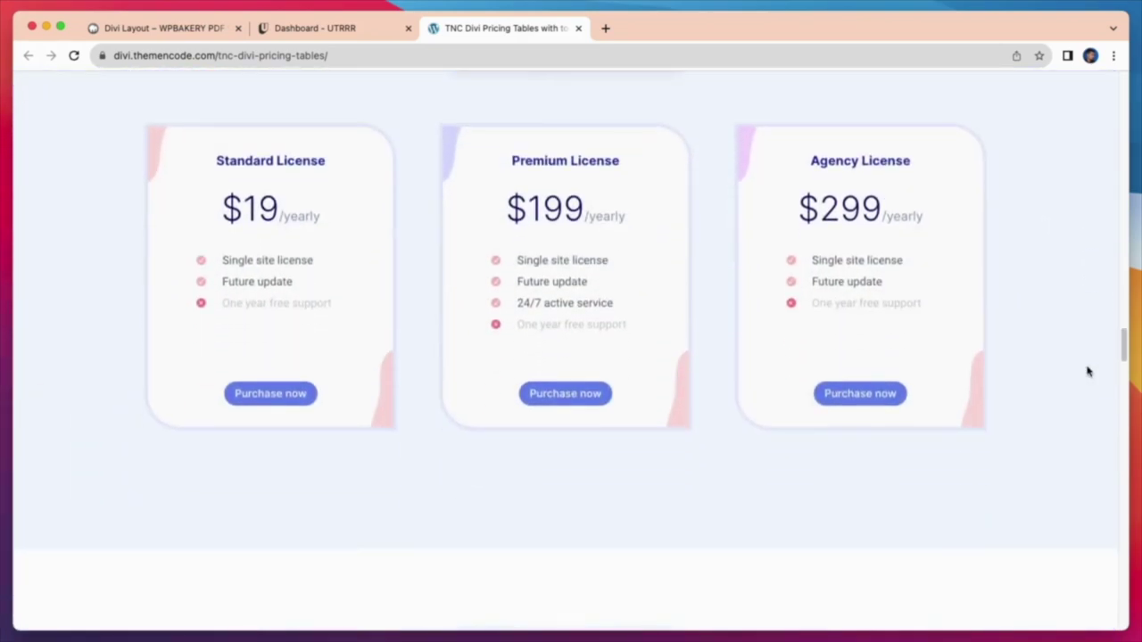
{"action": "scroll", "coordinate": [1087, 371], "scroll_direction": "down", "scroll_amount": 4}
{"action": "scroll", "coordinate": [1087, 371], "scroll_direction": "down", "scroll_amount": 4}
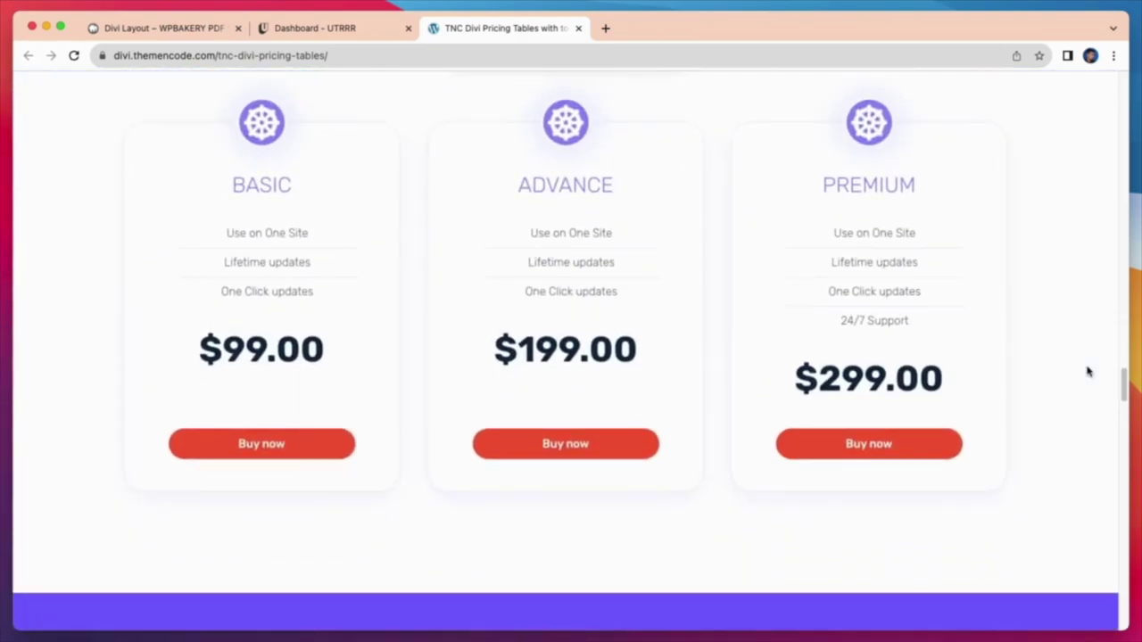
{"action": "scroll", "coordinate": [1086, 372], "scroll_direction": "down", "scroll_amount": 5}
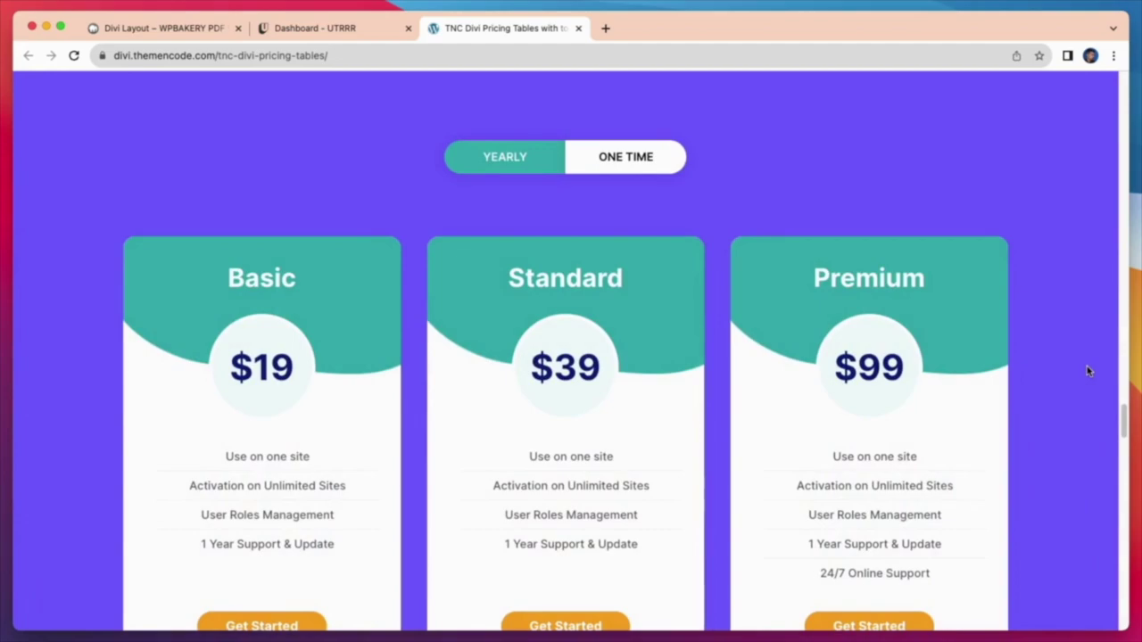
Switch to the WordPress dashboard and open the Divi Library
{"action": "key", "text": "ctrl+Left"}
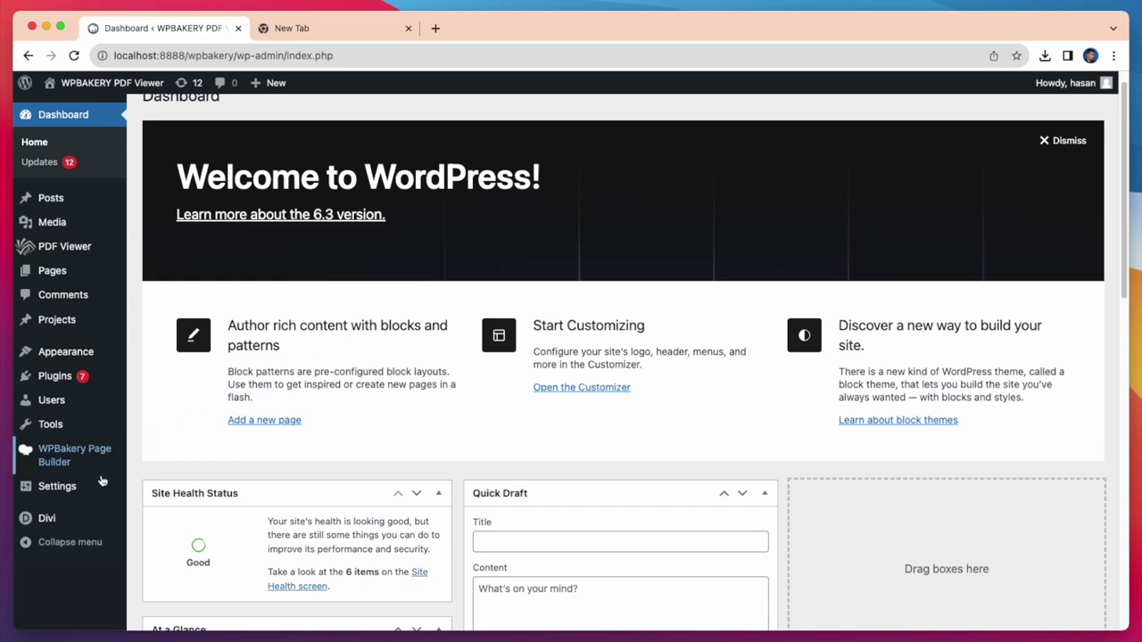
{"action": "mouse_move", "coordinate": [42, 524]}
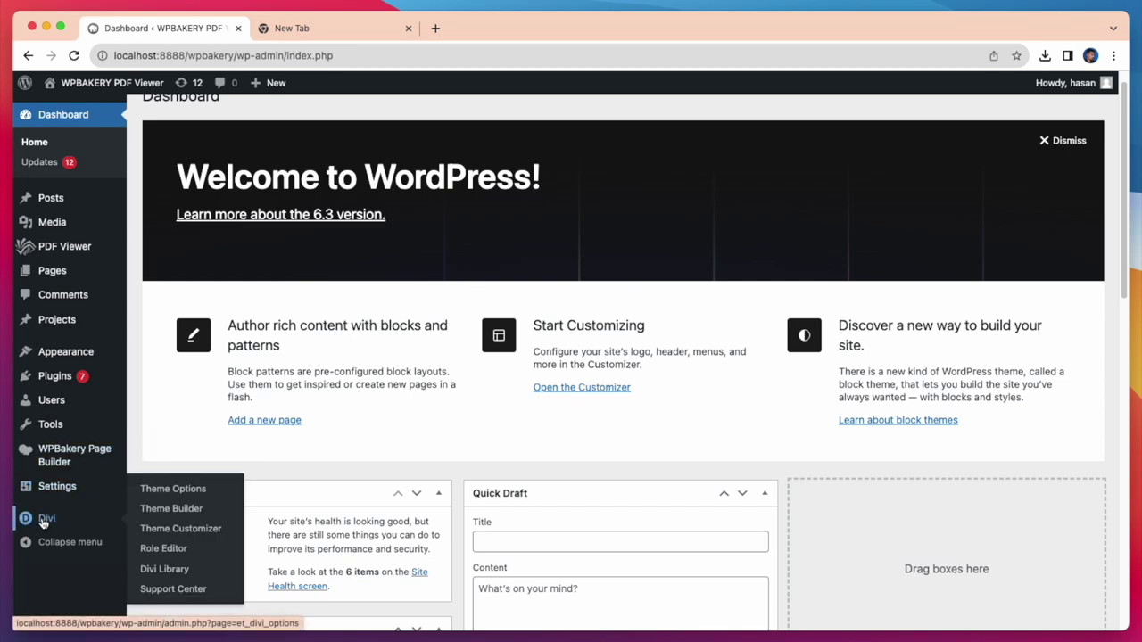
{"action": "left_click", "coordinate": [164, 569]}
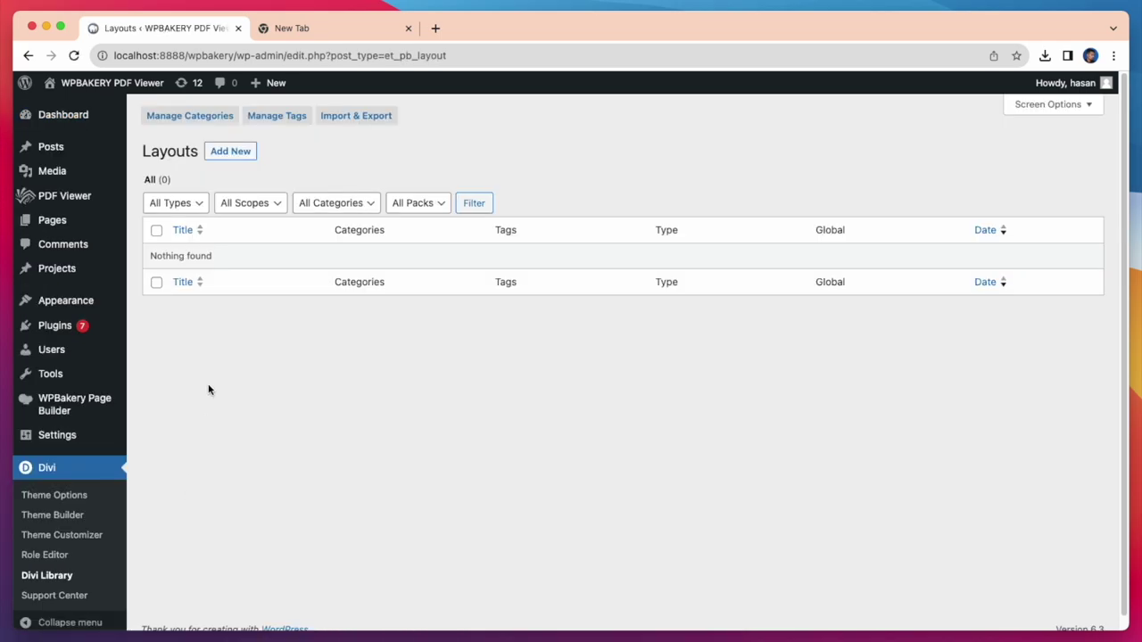
Import the layout file "TNC Divi Pricing Tables with toggle Layout Pack – v1.json" from Downloads into the Divi Library
{"action": "left_click", "coordinate": [345, 117]}
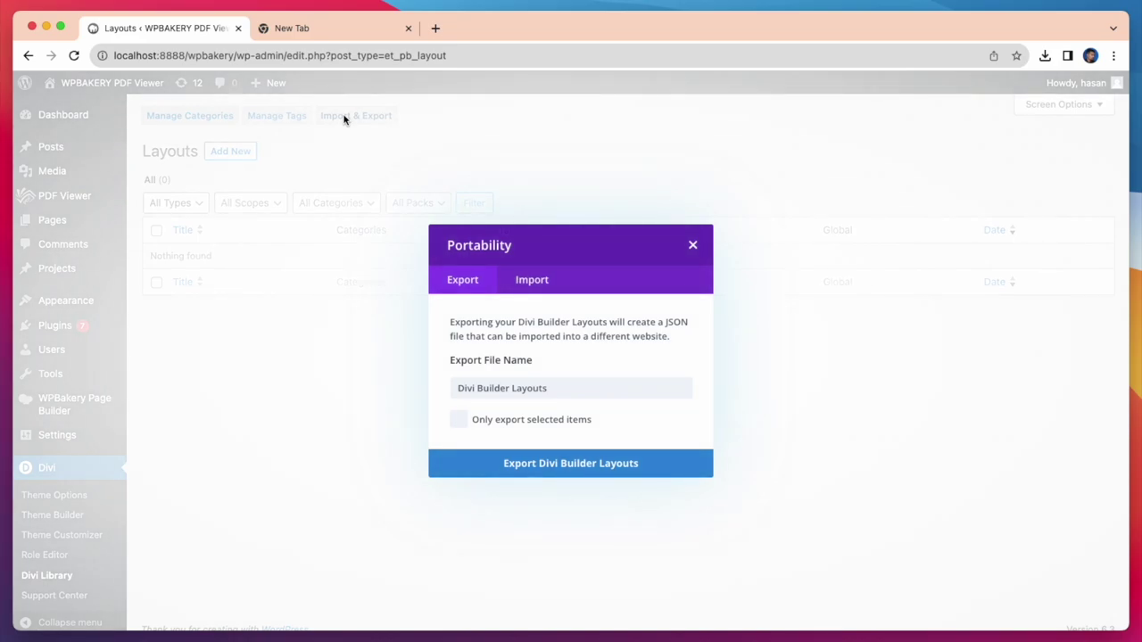
{"action": "left_click", "coordinate": [535, 280]}
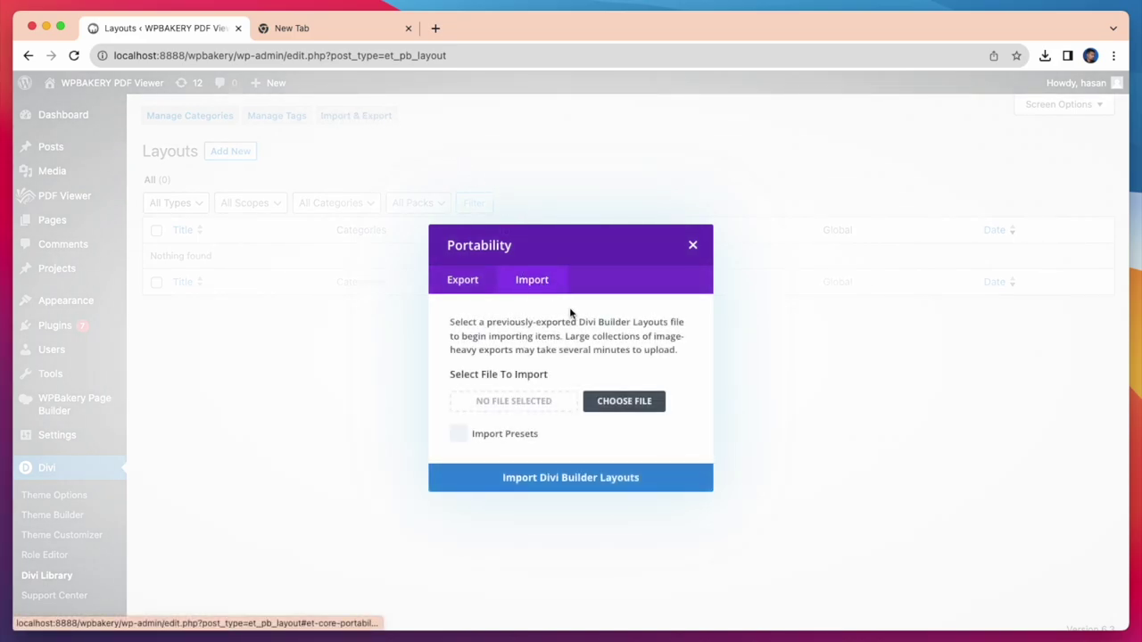
{"action": "left_click", "coordinate": [599, 400]}
{"action": "left_click", "coordinate": [434, 227]}
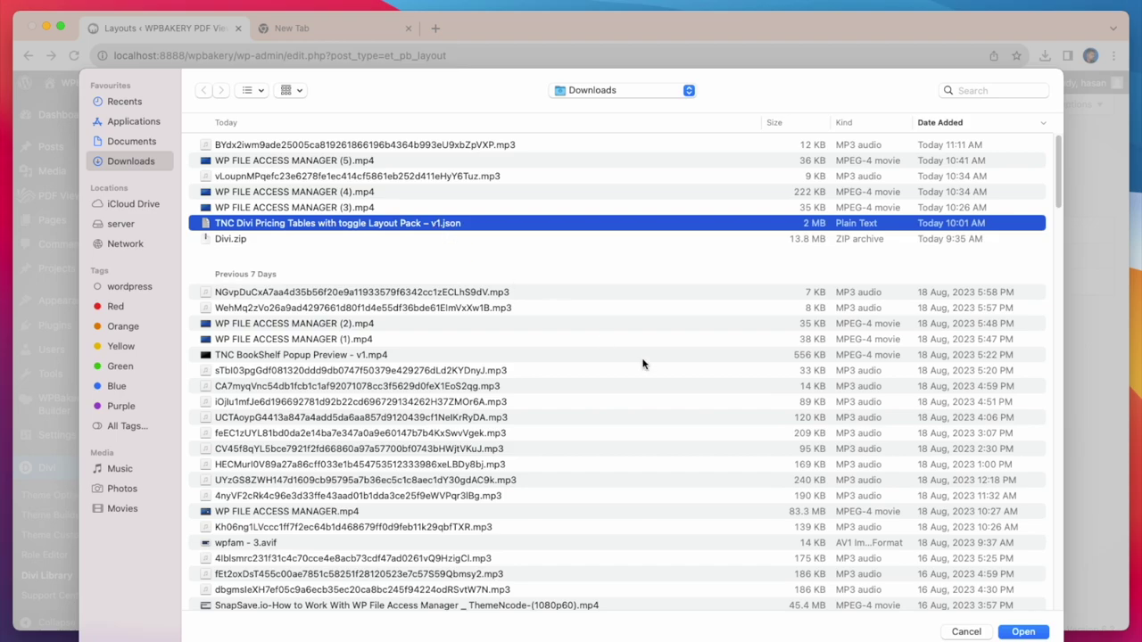
{"action": "left_click", "coordinate": [1023, 631]}
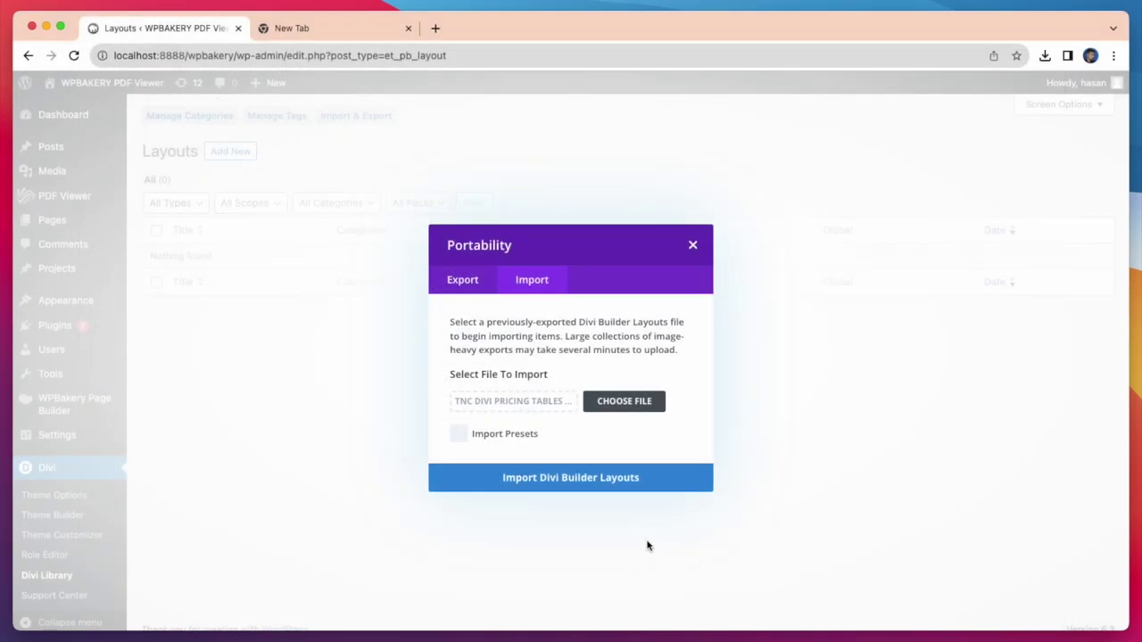
{"action": "left_click", "coordinate": [548, 476]}
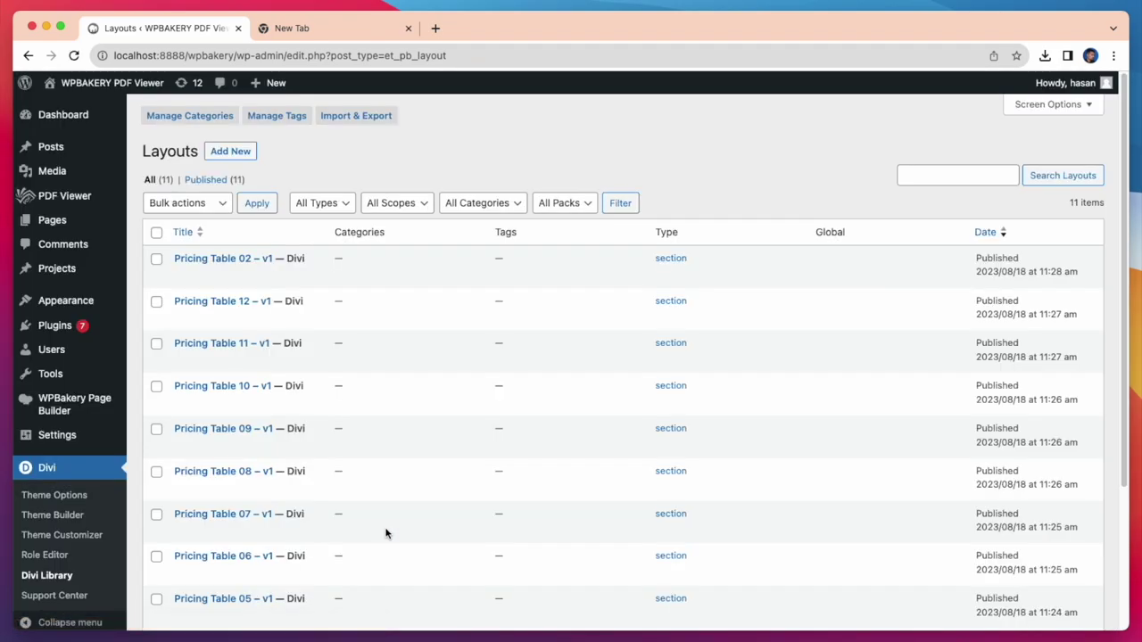
Create a new page titled "Divi Layout" and start building it from scratch with Divi Builder
{"action": "scroll", "coordinate": [385, 533], "scroll_direction": "down", "scroll_amount": 5}
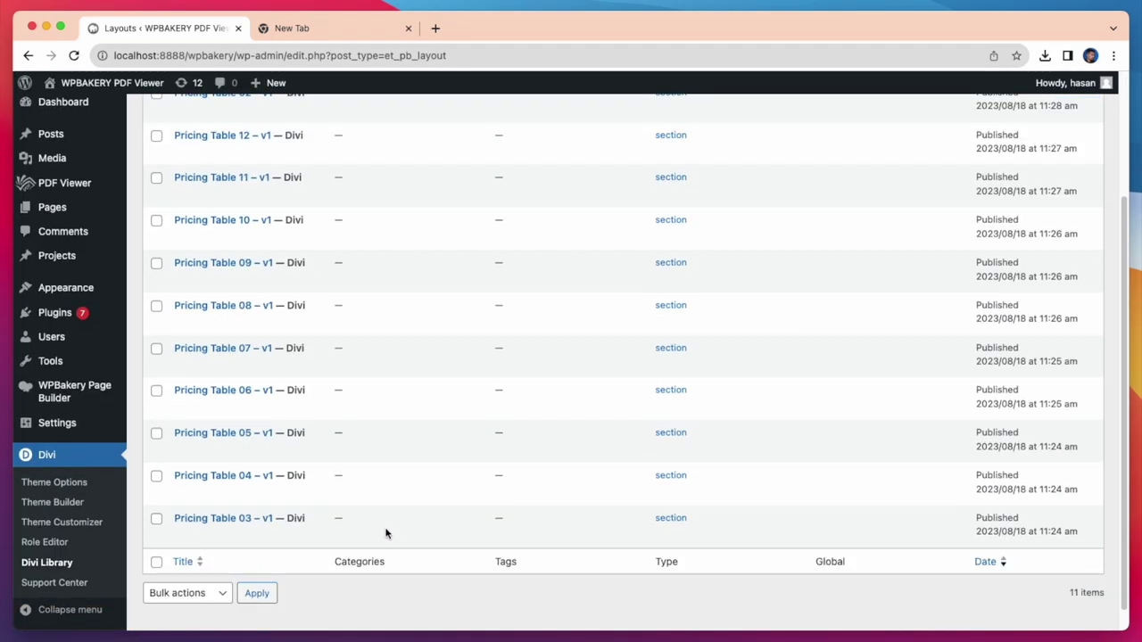
{"action": "scroll", "coordinate": [309, 538], "scroll_direction": "up", "scroll_amount": 2}
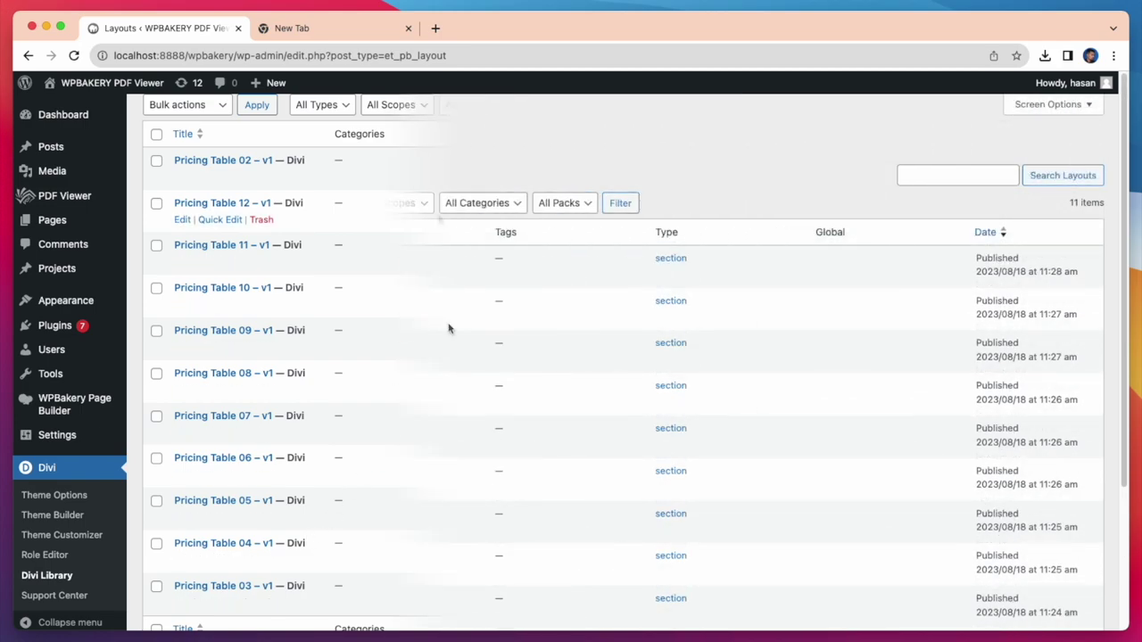
{"action": "scroll", "coordinate": [448, 328], "scroll_direction": "up", "scroll_amount": 3}
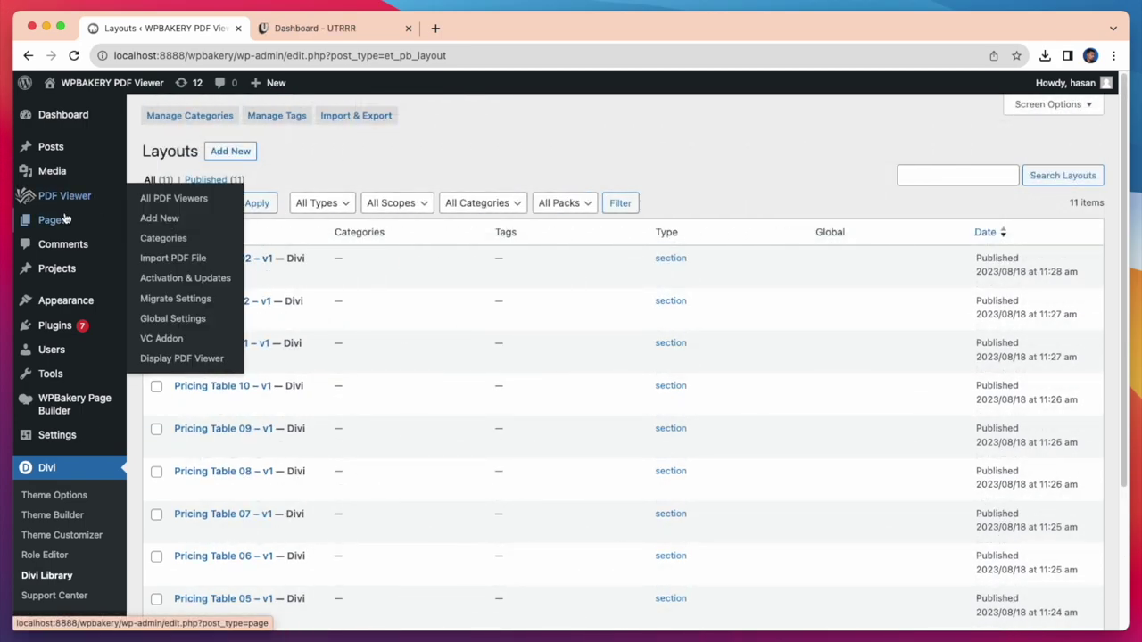
{"action": "mouse_move", "coordinate": [64, 219]}
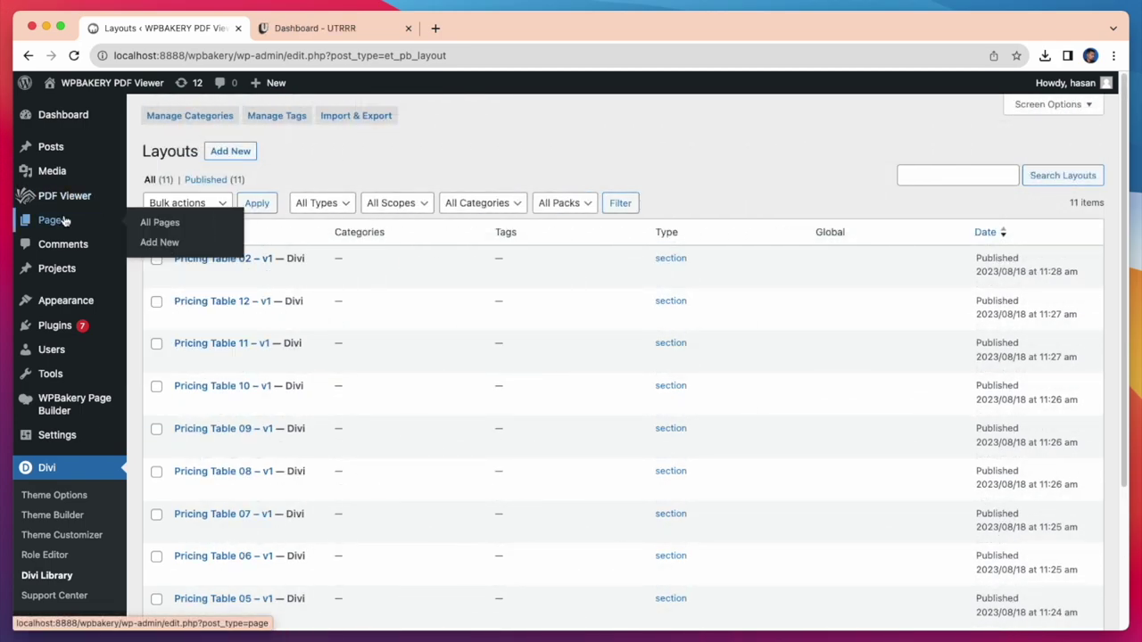
{"action": "left_click", "coordinate": [153, 242]}
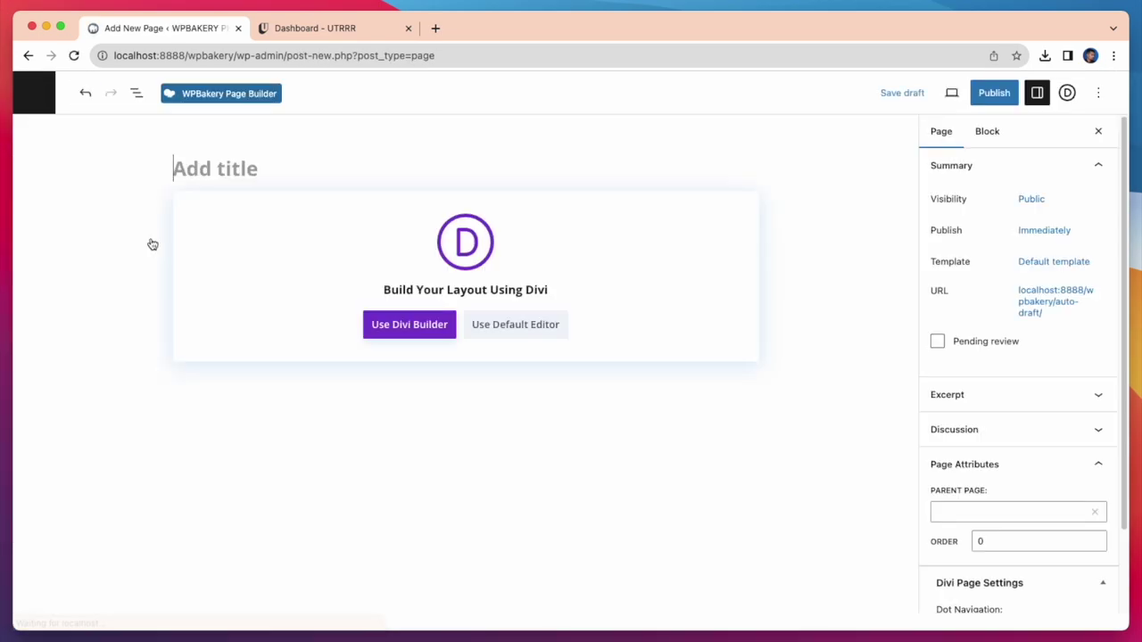
{"action": "type", "text": "Divi Layout"}
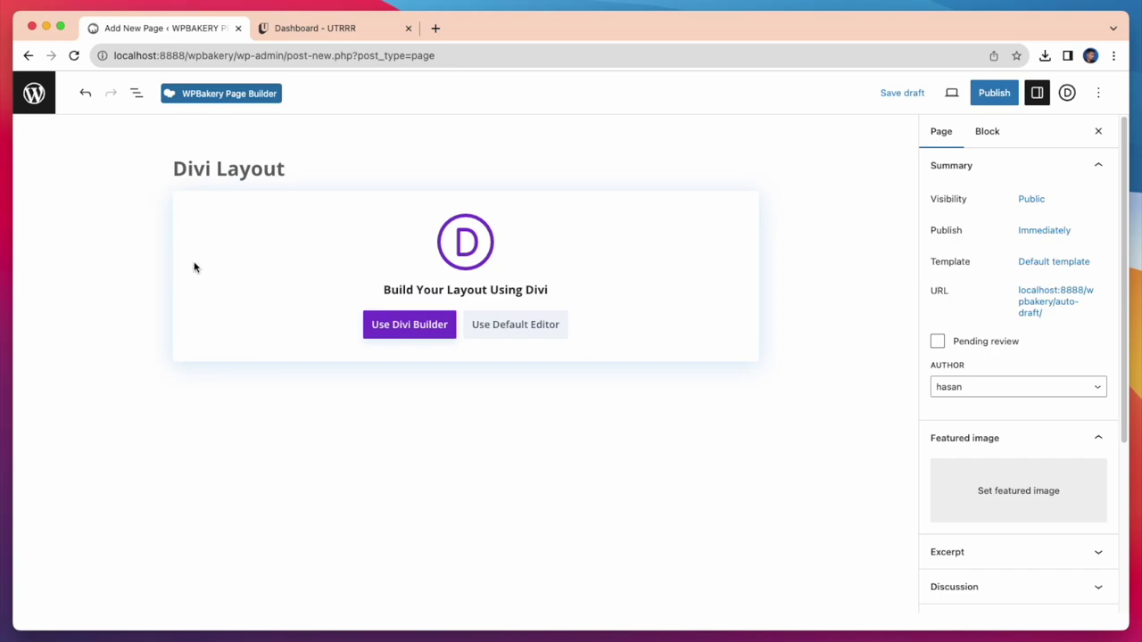
{"action": "left_click", "coordinate": [407, 334]}
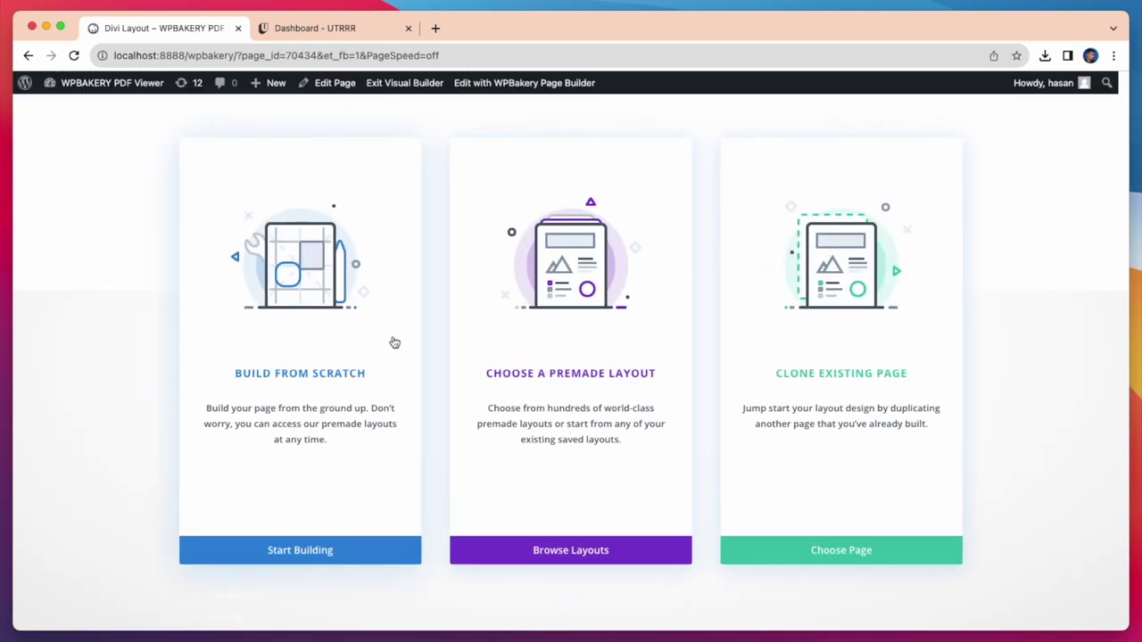
{"action": "left_click", "coordinate": [294, 549]}
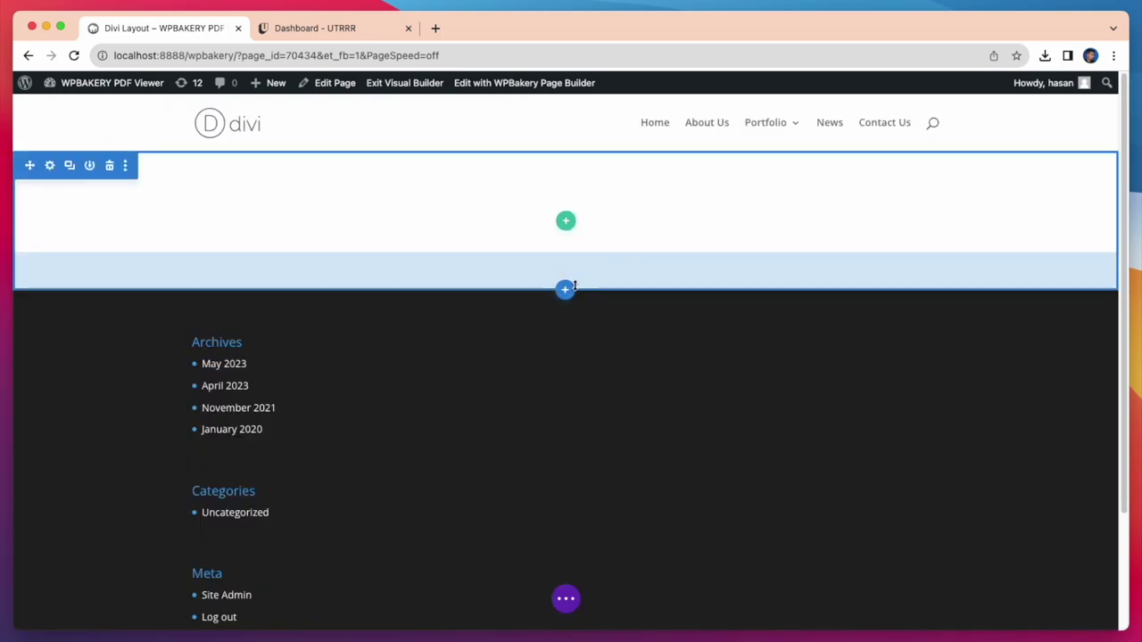
Insert the saved library section "Pricing Table 03 – V1" below the empty section on the page
{"action": "left_click", "coordinate": [566, 289]}
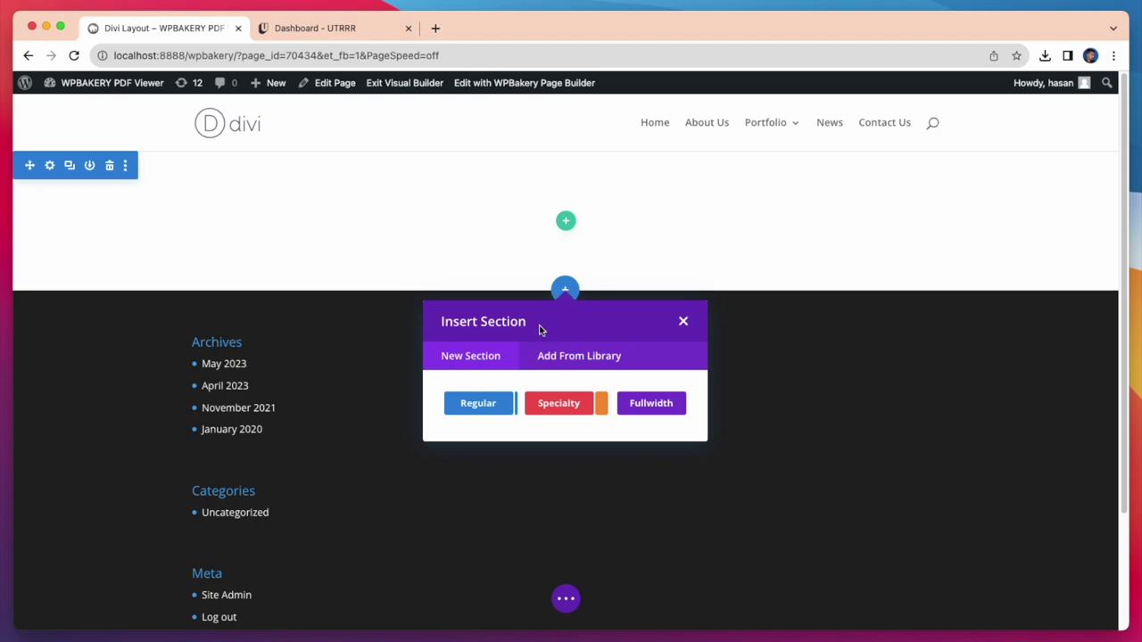
{"action": "left_click", "coordinate": [558, 357]}
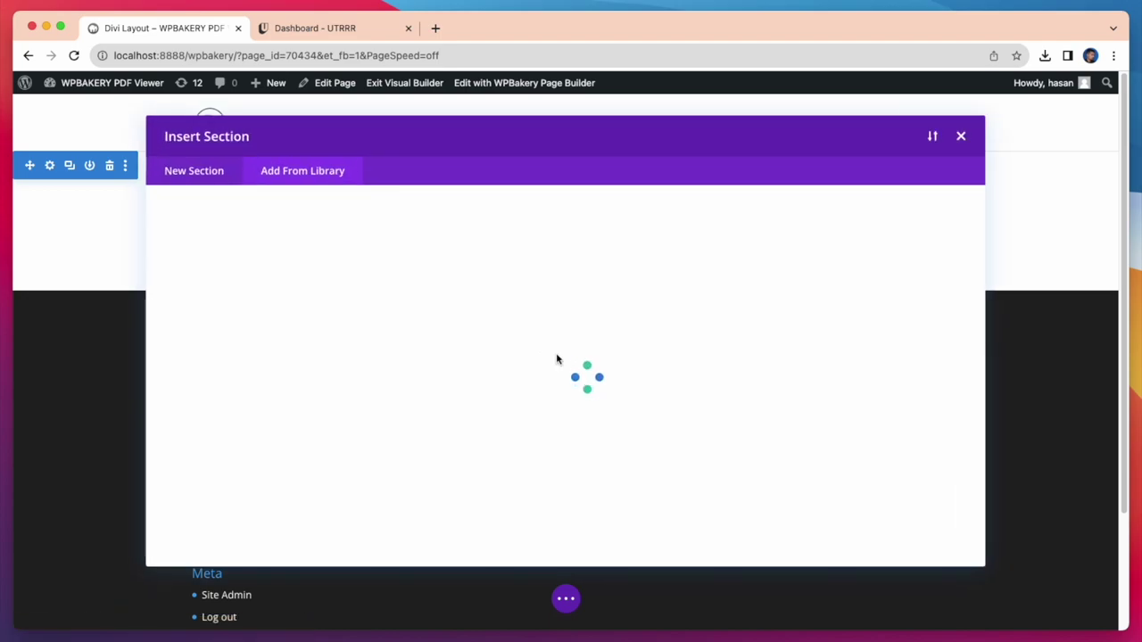
{"action": "scroll", "coordinate": [821, 363], "scroll_direction": "down", "scroll_amount": 5}
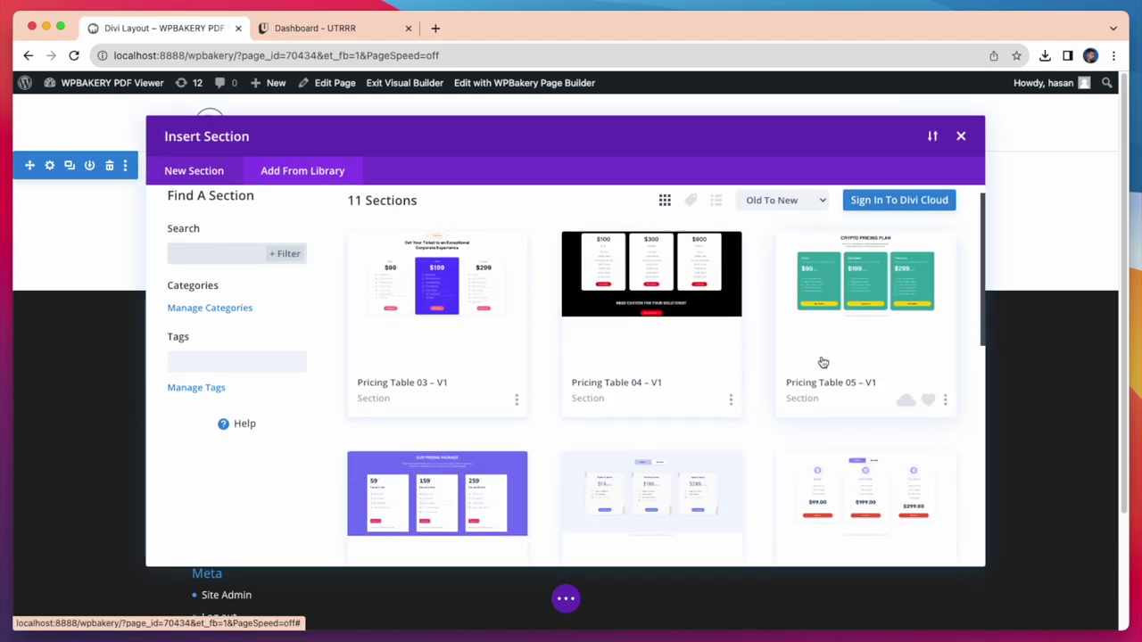
{"action": "scroll", "coordinate": [462, 459], "scroll_direction": "down", "scroll_amount": 5}
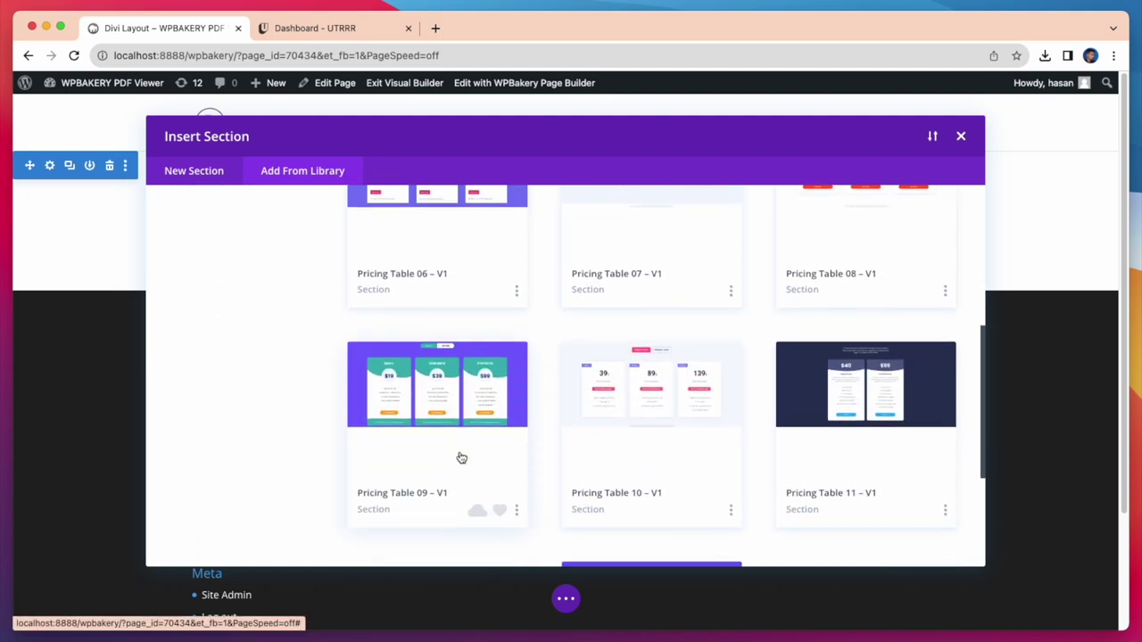
{"action": "scroll", "coordinate": [462, 459], "scroll_direction": "up", "scroll_amount": 10}
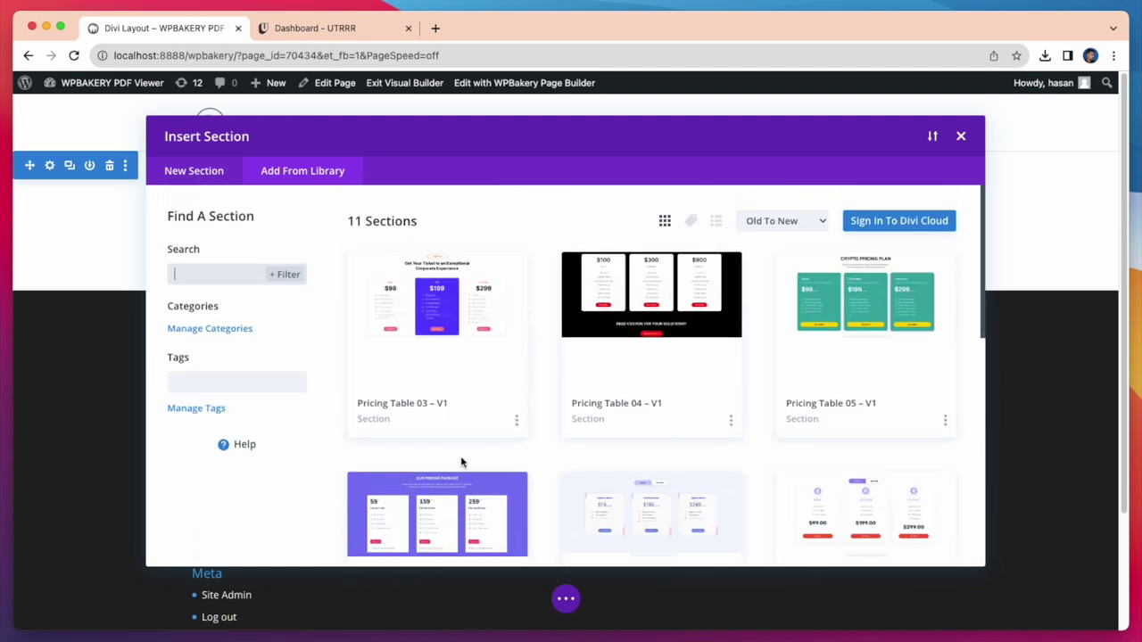
{"action": "left_click", "coordinate": [455, 310]}
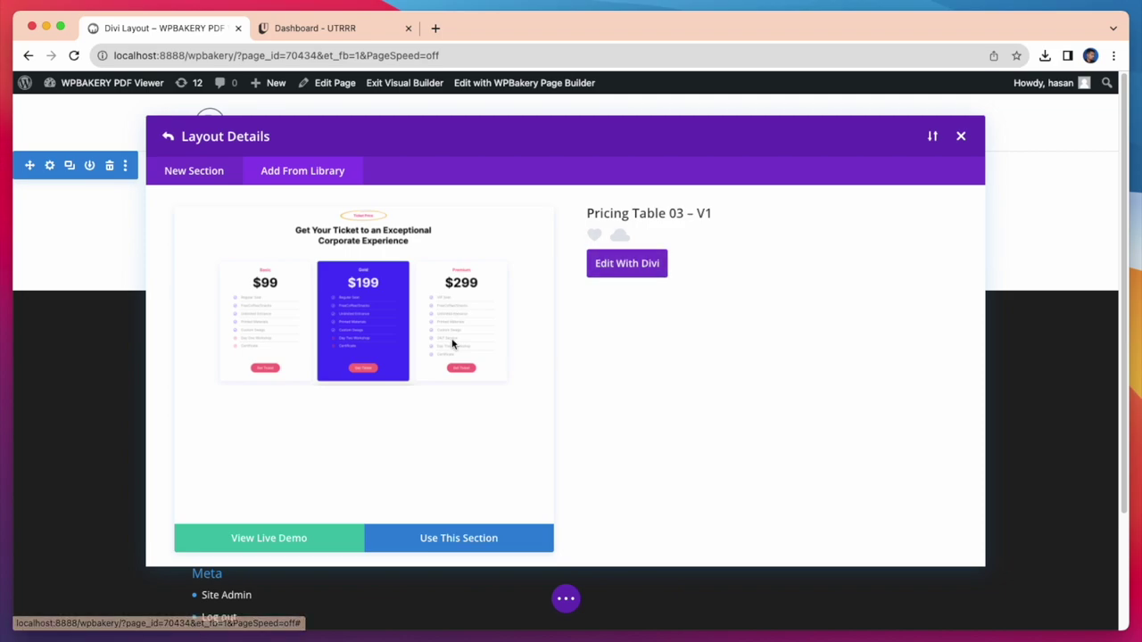
{"action": "left_click", "coordinate": [433, 547]}
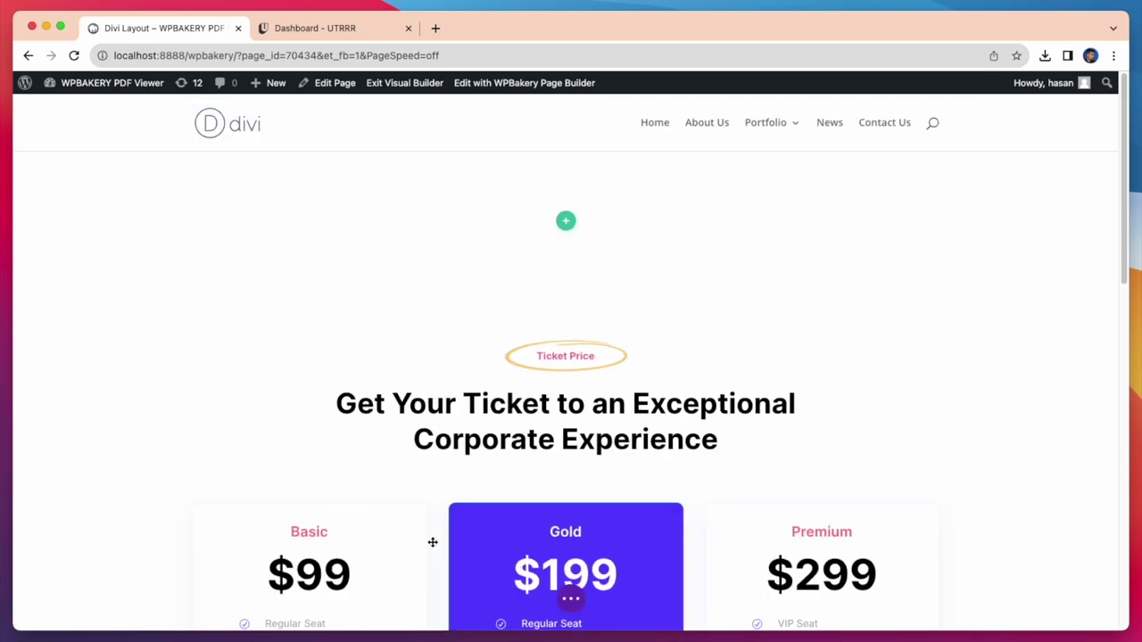
Replace the circled "Ticket Price" label above the heading with "Product Price" and save the text module
{"action": "scroll", "coordinate": [433, 542], "scroll_direction": "down", "scroll_amount": 3}
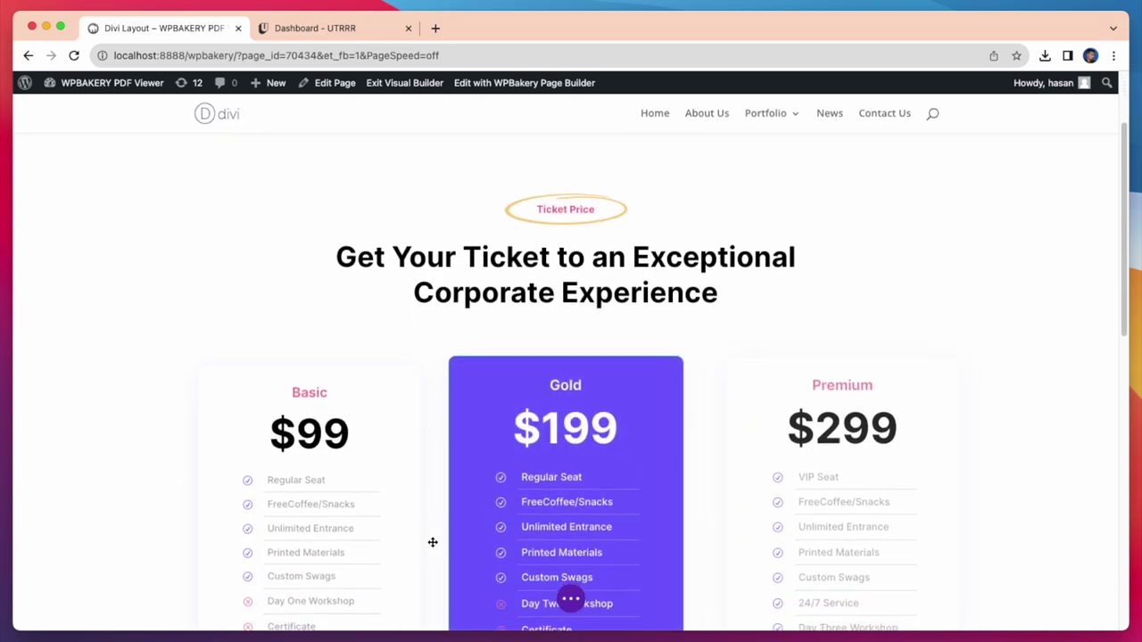
{"action": "scroll", "coordinate": [433, 543], "scroll_direction": "down", "scroll_amount": 4}
{"action": "scroll", "coordinate": [433, 542], "scroll_direction": "up", "scroll_amount": 3}
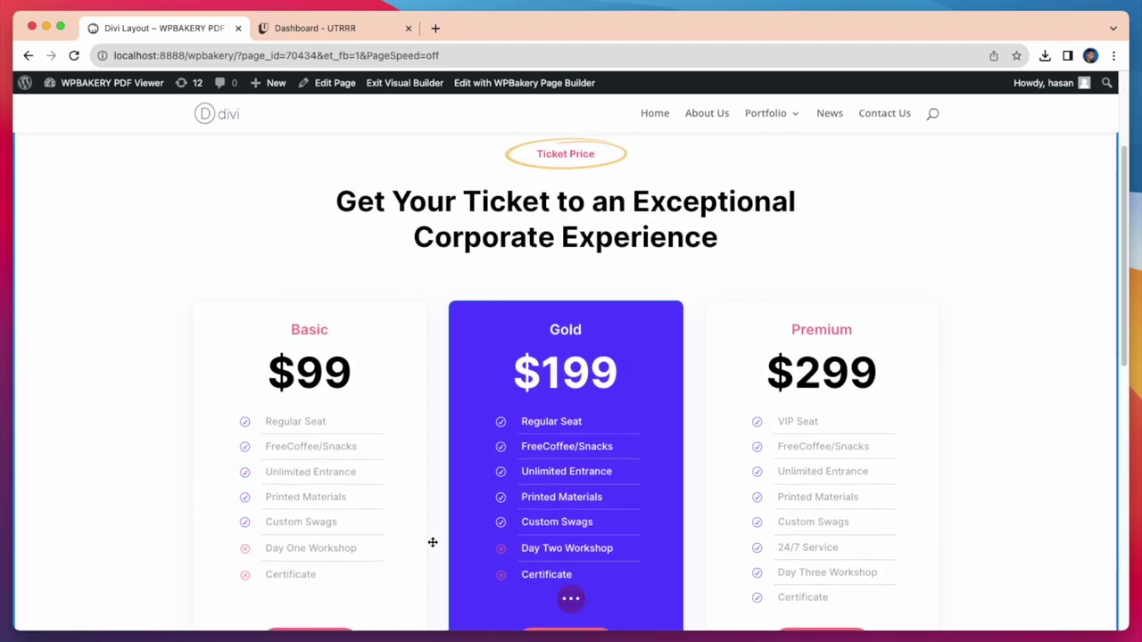
{"action": "mouse_move", "coordinate": [540, 159]}
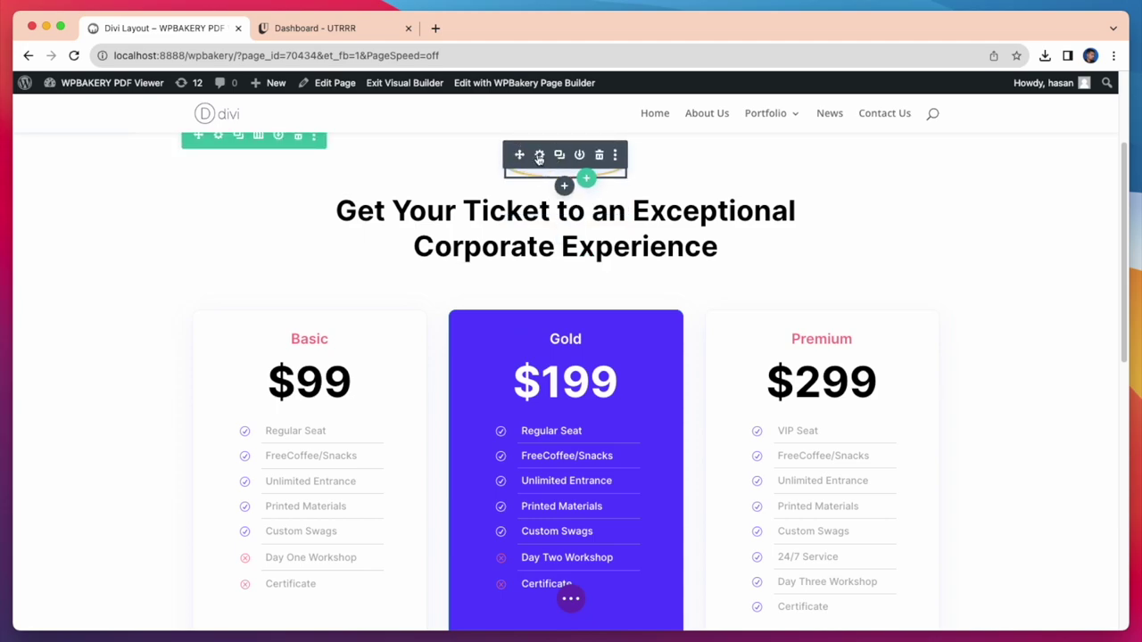
{"action": "left_click", "coordinate": [539, 156]}
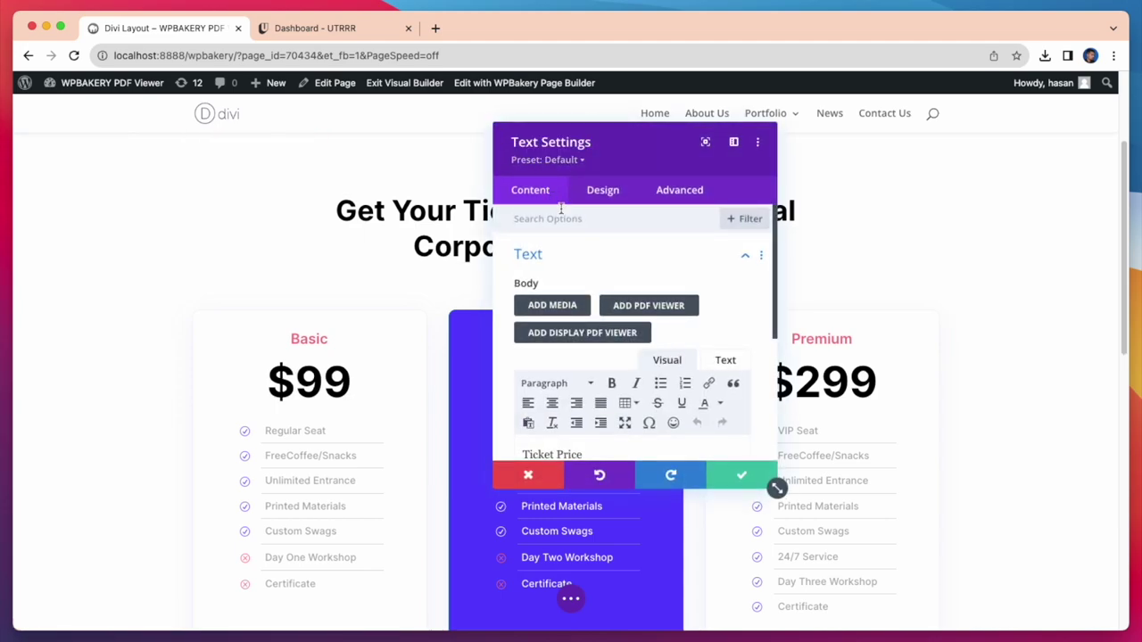
{"action": "scroll", "coordinate": [598, 301], "scroll_direction": "down", "scroll_amount": 2}
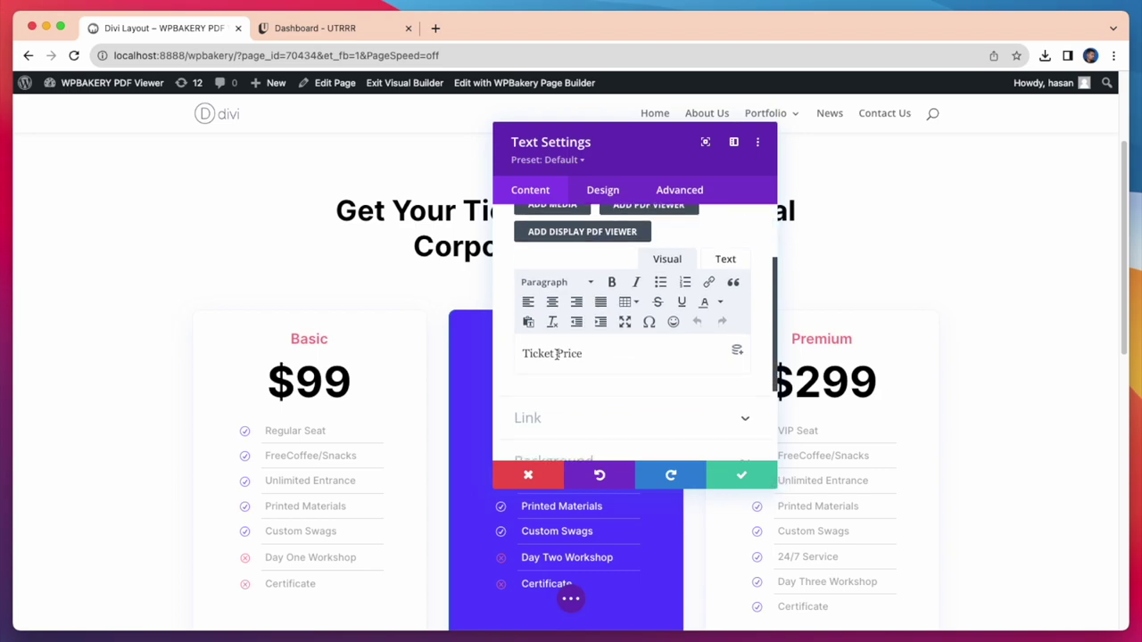
{"action": "triple_click", "coordinate": [583, 354]}
{"action": "key", "text": "BackSpace"}
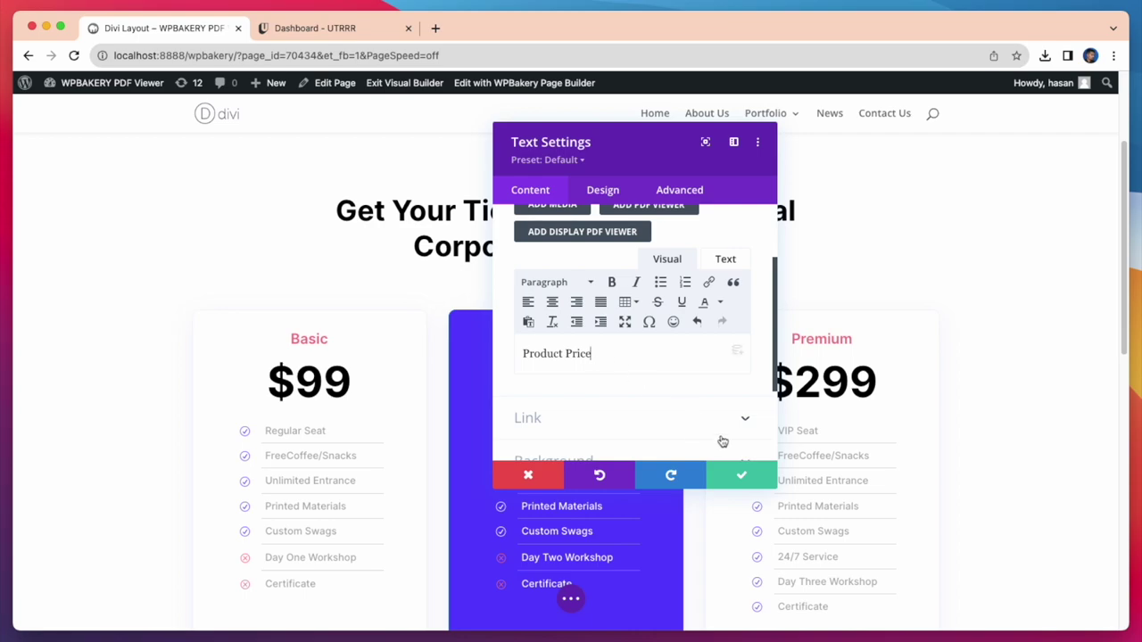
{"action": "type", "text": "Product Price"}
{"action": "left_click", "coordinate": [742, 476]}
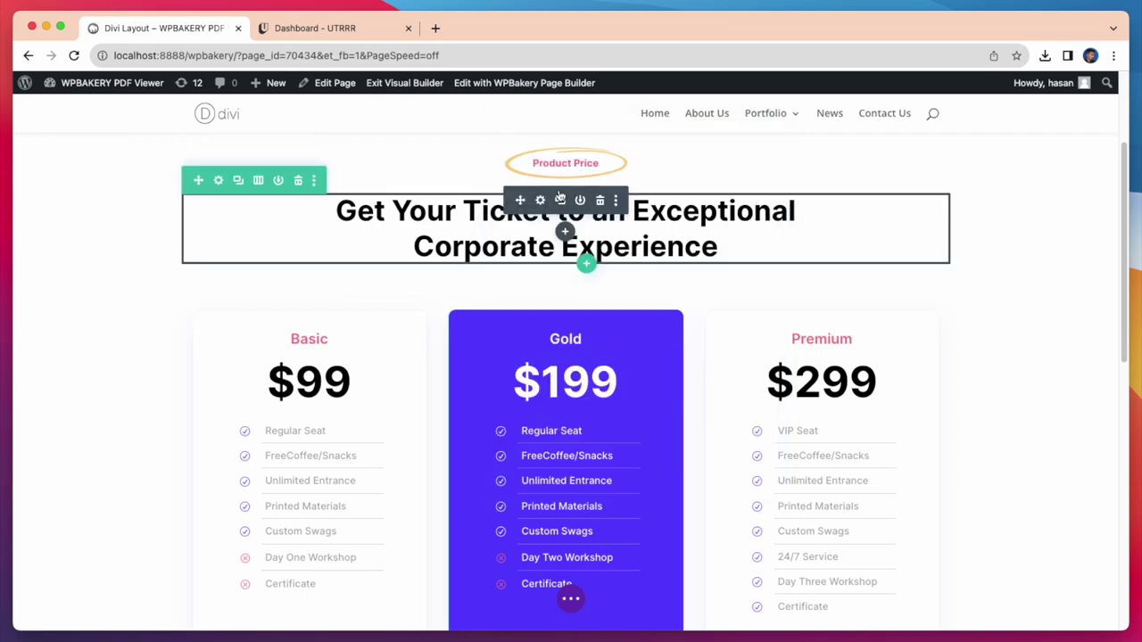
Replace the section's main heading text with "This is our Product list" and save it
{"action": "left_click", "coordinate": [540, 200]}
{"action": "scroll", "coordinate": [602, 416], "scroll_direction": "down", "scroll_amount": 3}
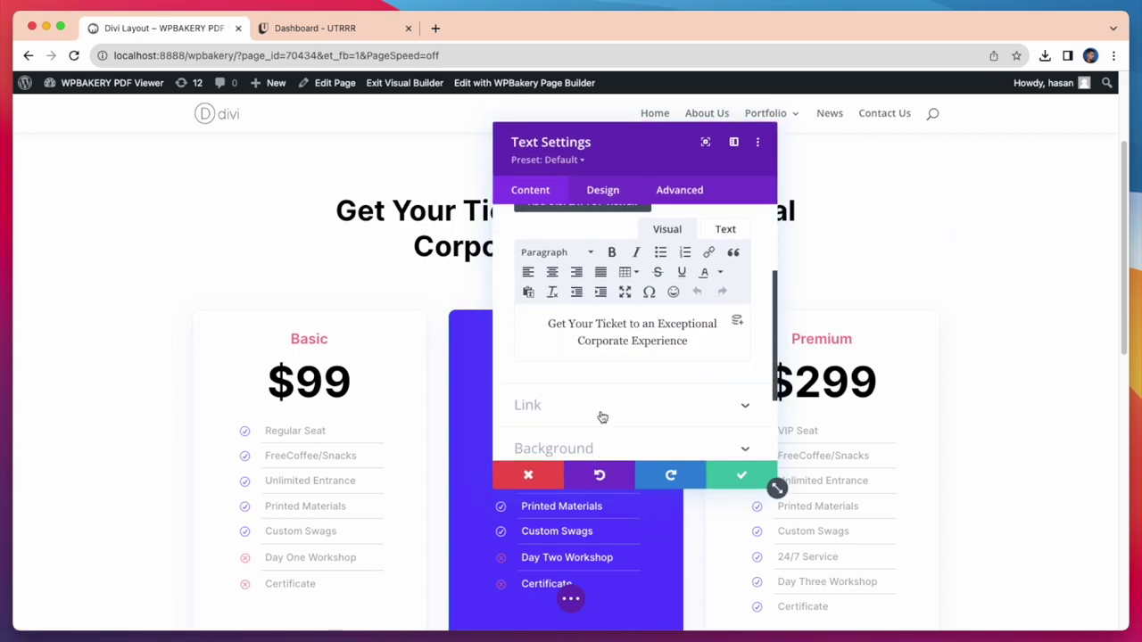
{"action": "triple_click", "coordinate": [541, 323]}
{"action": "key", "text": "BackSpace"}
{"action": "type", "text": "This"}
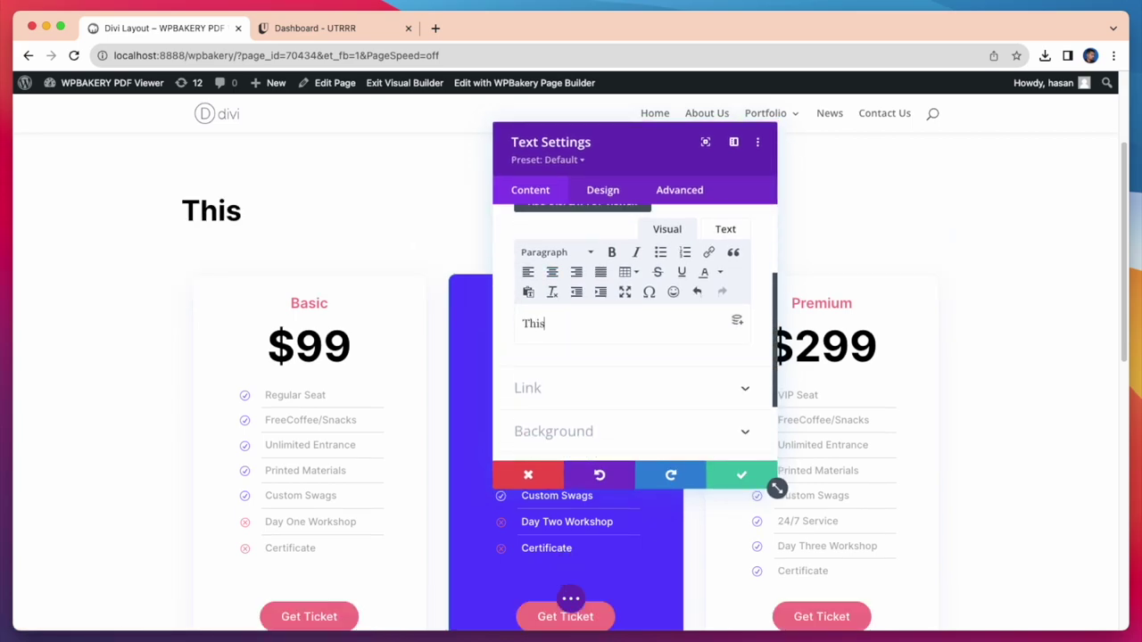
{"action": "type", "text": " is our Product lis"}
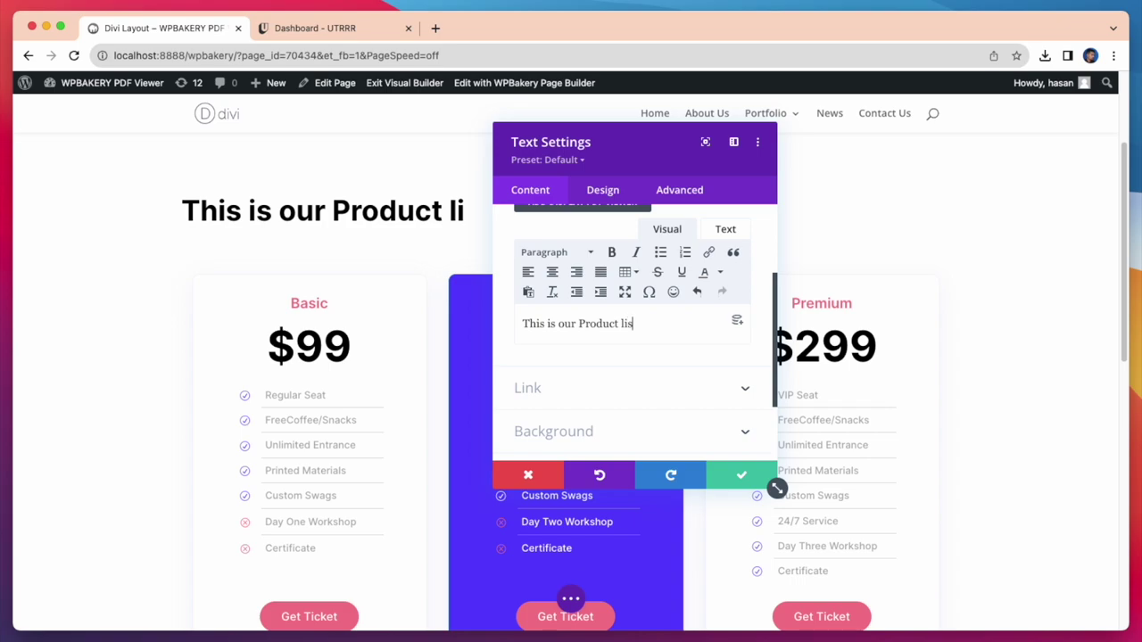
{"action": "left_click", "coordinate": [737, 473]}
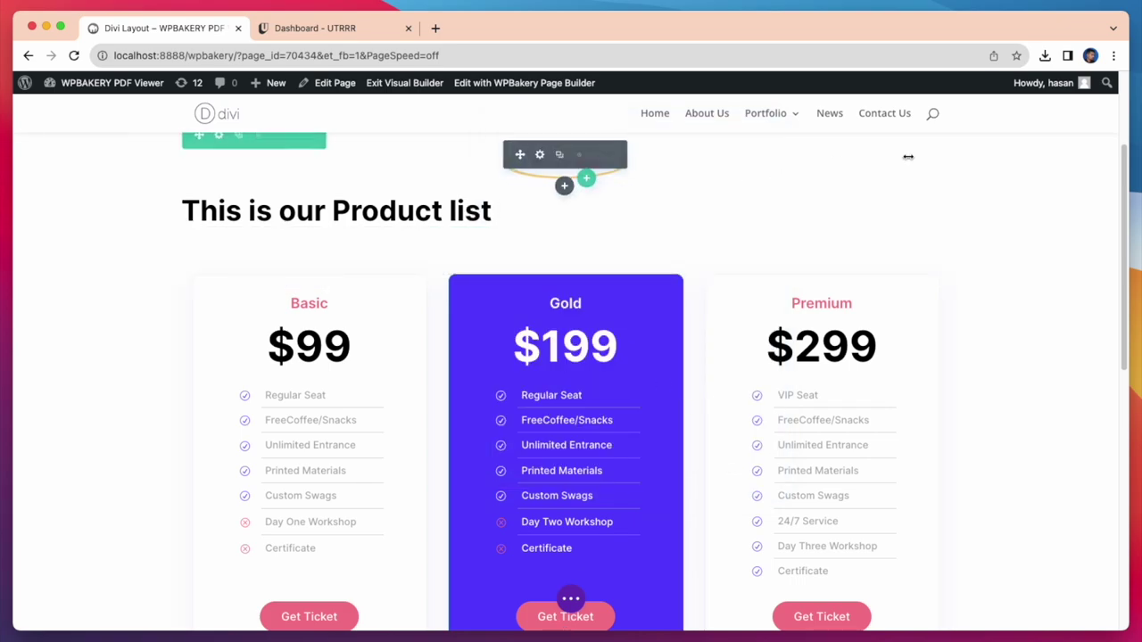
Open the Basic table's settings within the pricing tables module and change its title to "Starter"
{"action": "scroll", "coordinate": [909, 162], "scroll_direction": "down", "scroll_amount": 2}
{"action": "scroll", "coordinate": [909, 162], "scroll_direction": "down", "scroll_amount": 1}
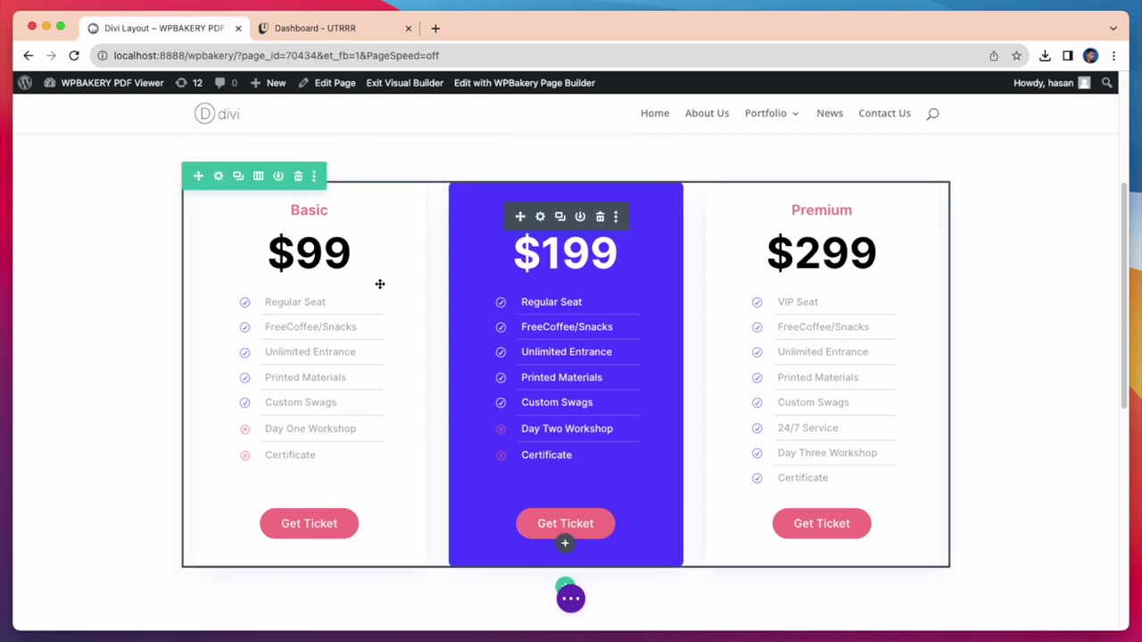
{"action": "scroll", "coordinate": [541, 343], "scroll_direction": "up", "scroll_amount": 1}
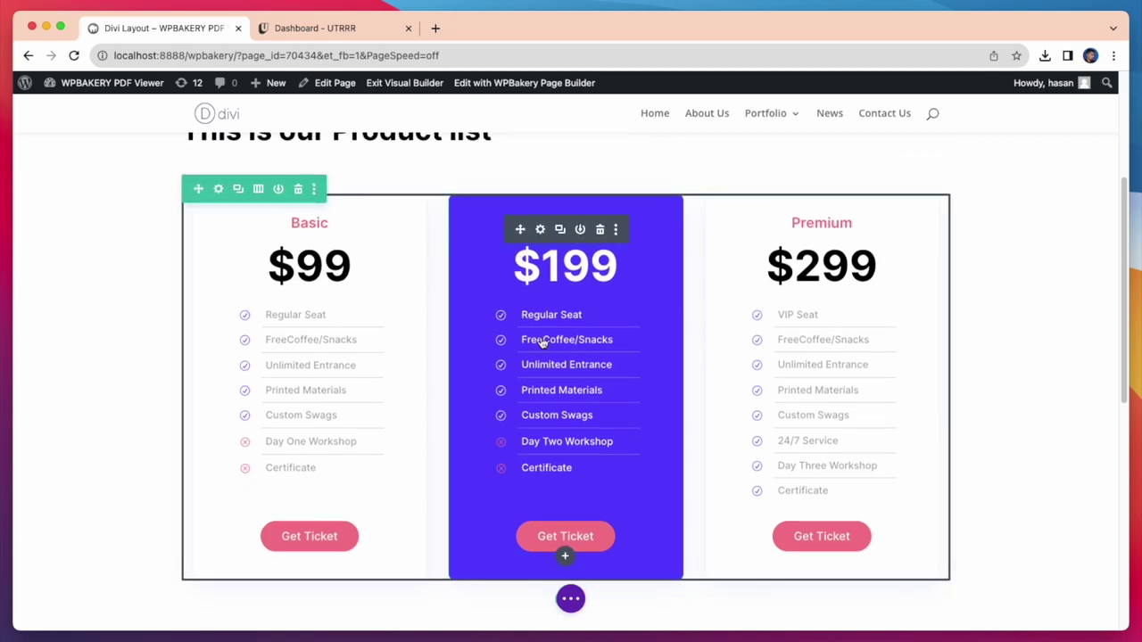
{"action": "left_click", "coordinate": [540, 230]}
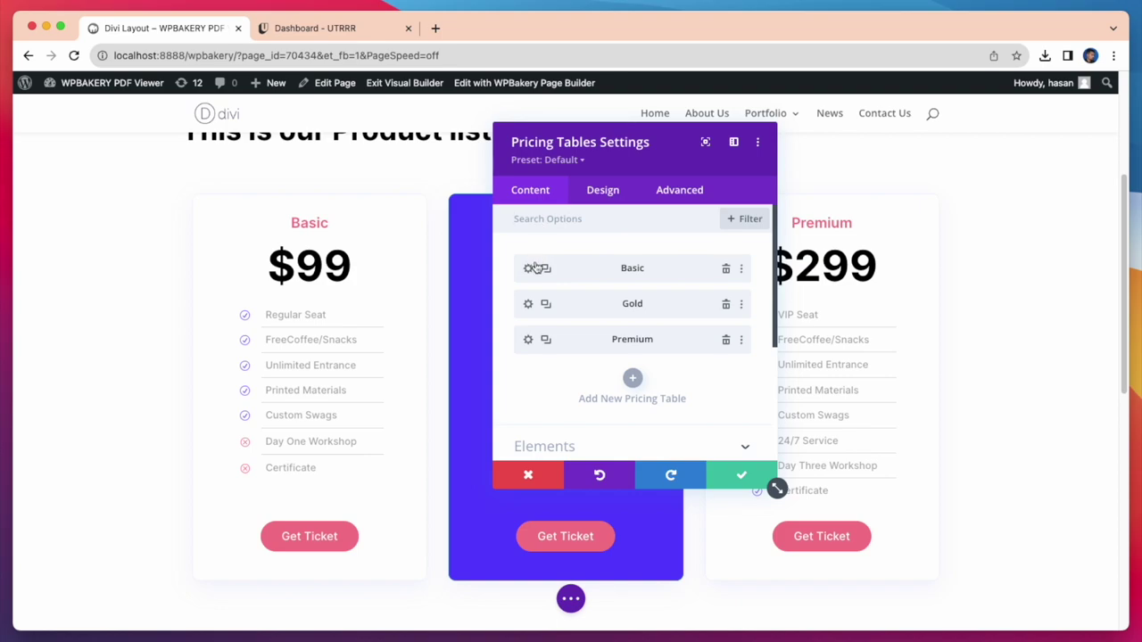
{"action": "left_click", "coordinate": [528, 269]}
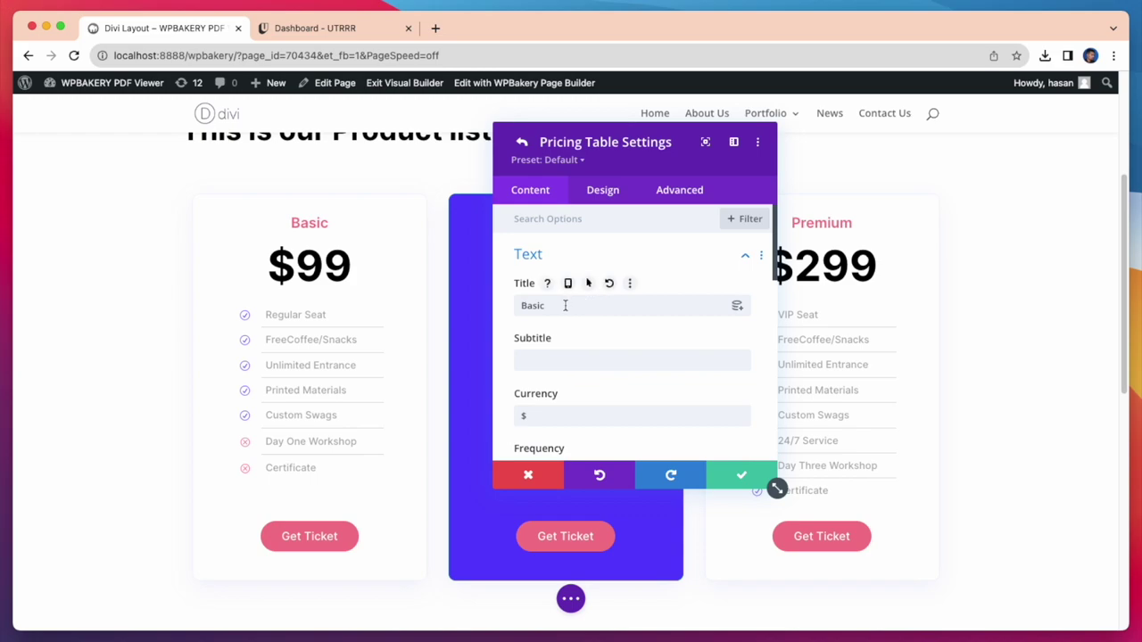
{"action": "triple_click", "coordinate": [565, 305]}
{"action": "key", "text": "BackSpace"}
{"action": "type", "text": "Star"}
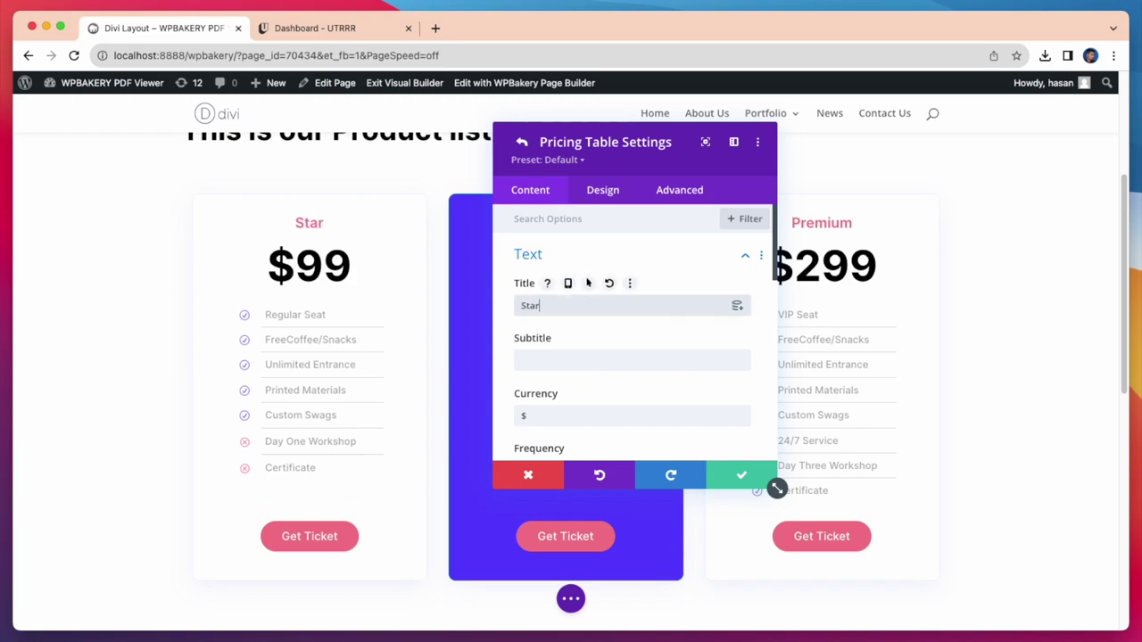
{"action": "type", "text": "ter"}
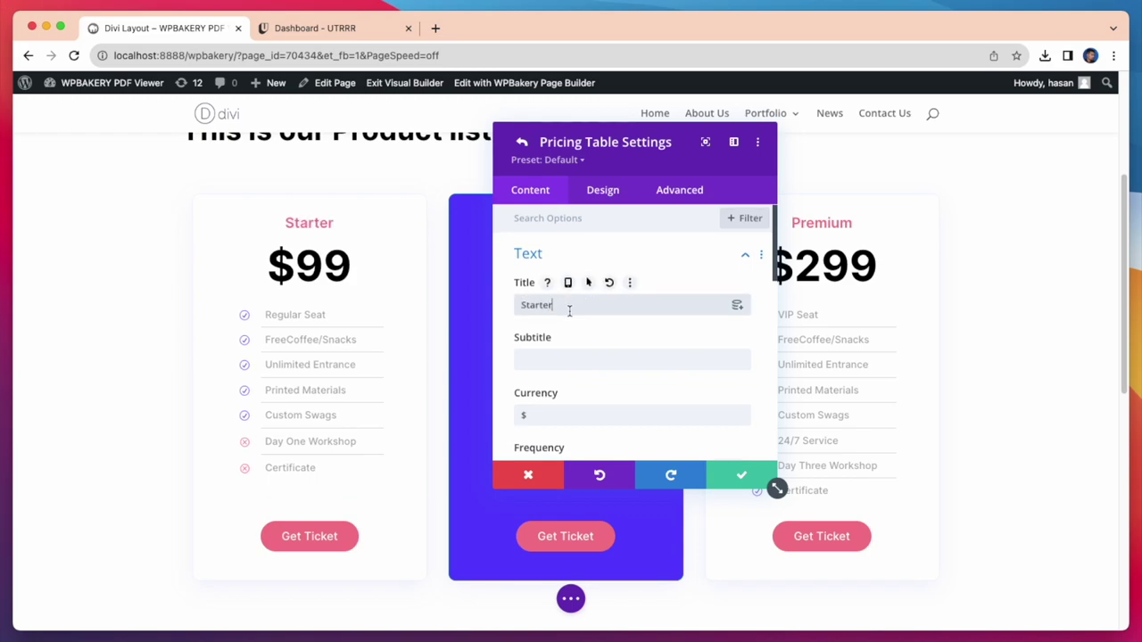
Set the Starter table's price to 100
{"action": "scroll", "coordinate": [571, 312], "scroll_direction": "down", "scroll_amount": 4}
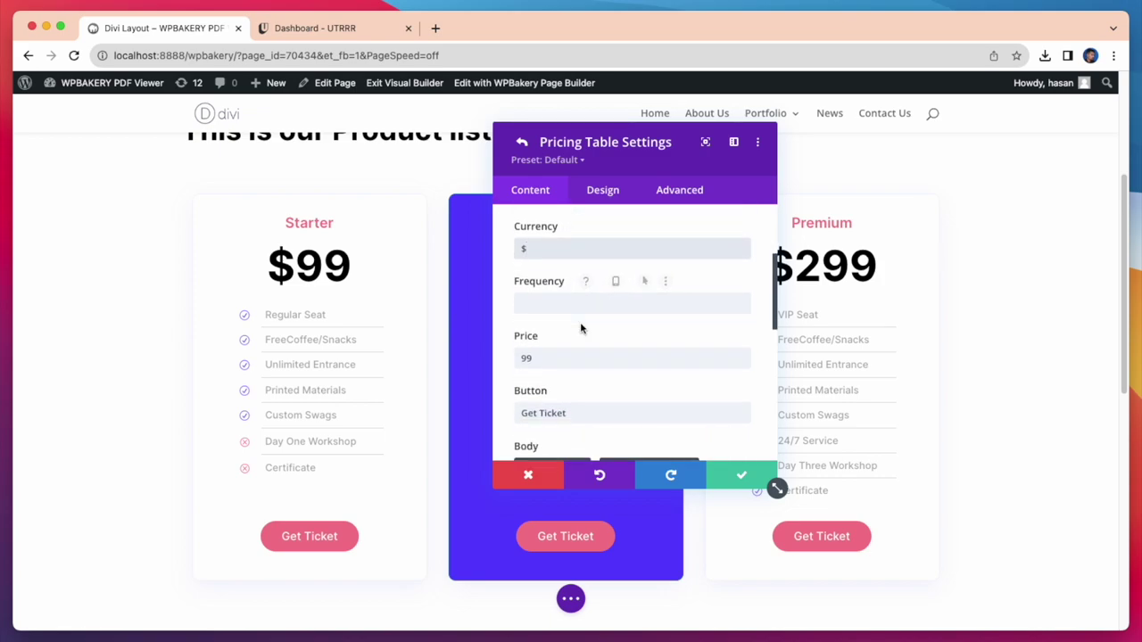
{"action": "left_click", "coordinate": [565, 357]}
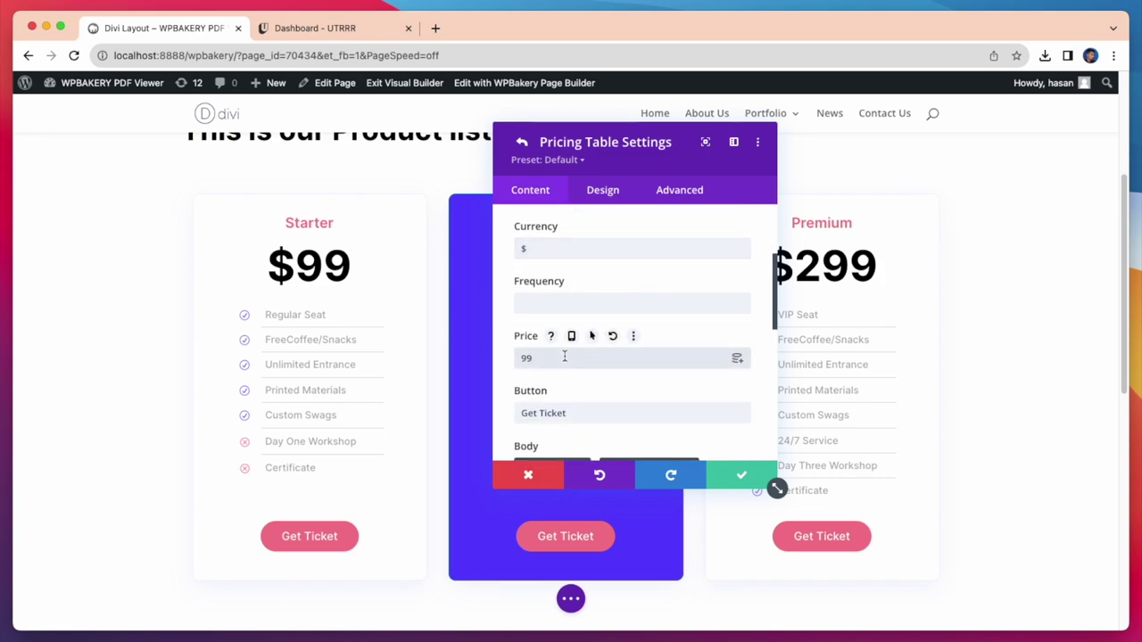
{"action": "key", "text": "BackSpace"}
{"action": "key", "text": "BackSpace"}
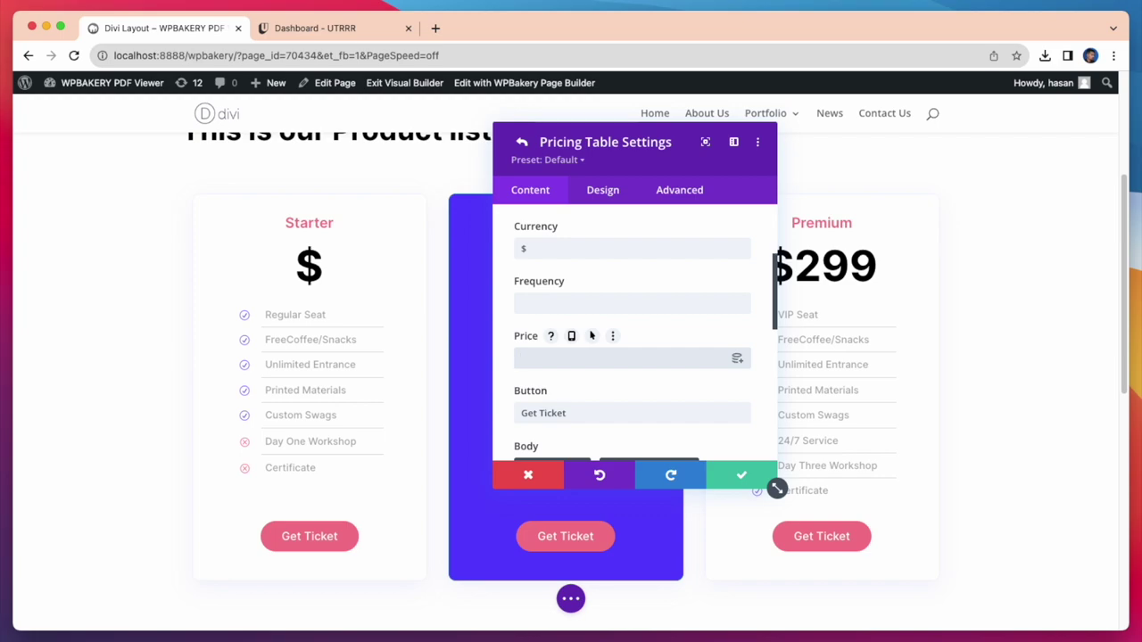
{"action": "type", "text": "100"}
Change the Starter table's button text to "Get it Now"
{"action": "scroll", "coordinate": [566, 365], "scroll_direction": "down", "scroll_amount": 1}
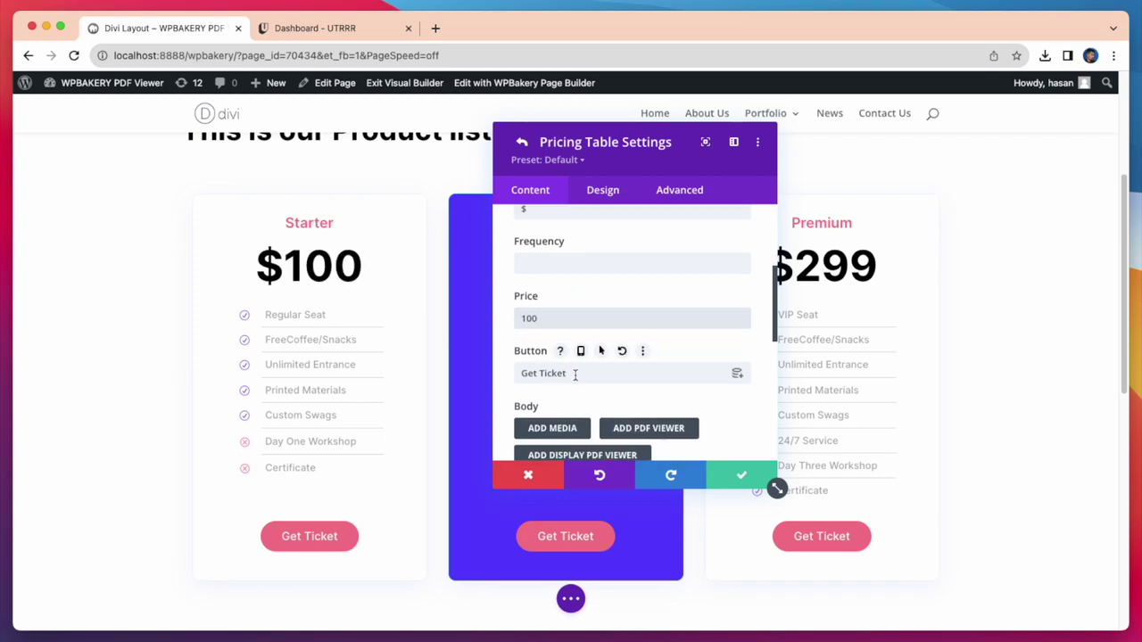
{"action": "left_click", "coordinate": [575, 373]}
{"action": "key", "text": "BackSpace"}
{"action": "key", "text": "BackSpace"}
{"action": "key", "text": "BackSpace"}
{"action": "key", "text": "BackSpace"}
{"action": "key", "text": "BackSpace"}
{"action": "key", "text": "BackSpace"}
{"action": "key", "text": "BackSpace"}
{"action": "key", "text": "BackSpace"}
{"action": "key", "text": "BackSpace"}
{"action": "key", "text": "BackSpace"}
{"action": "type", "text": "Ge"}
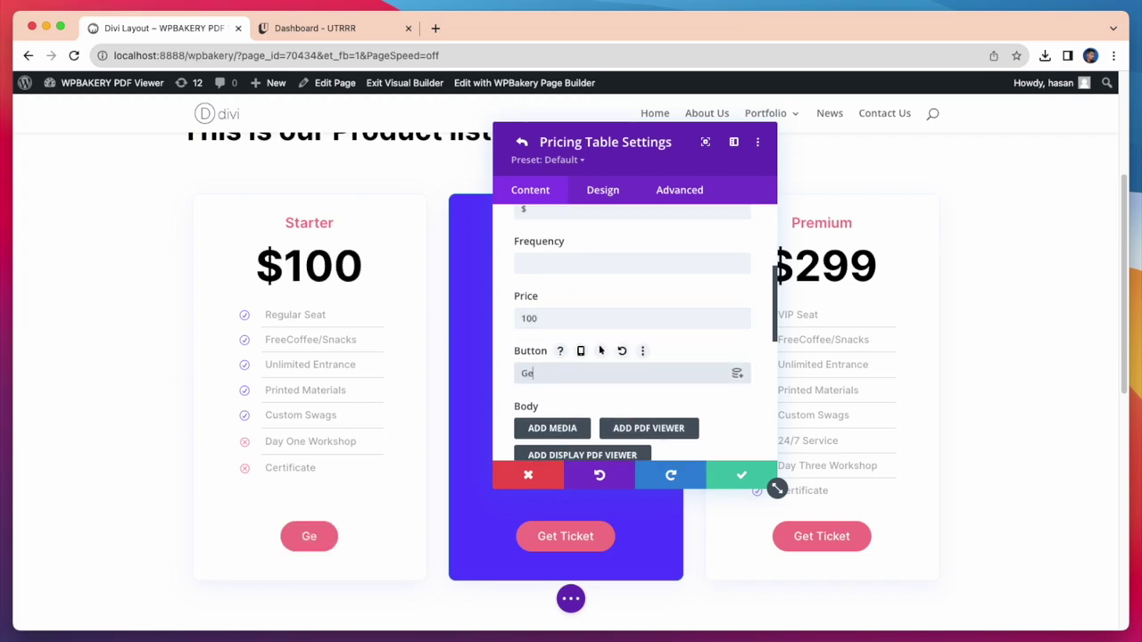
{"action": "type", "text": "t it Now"}
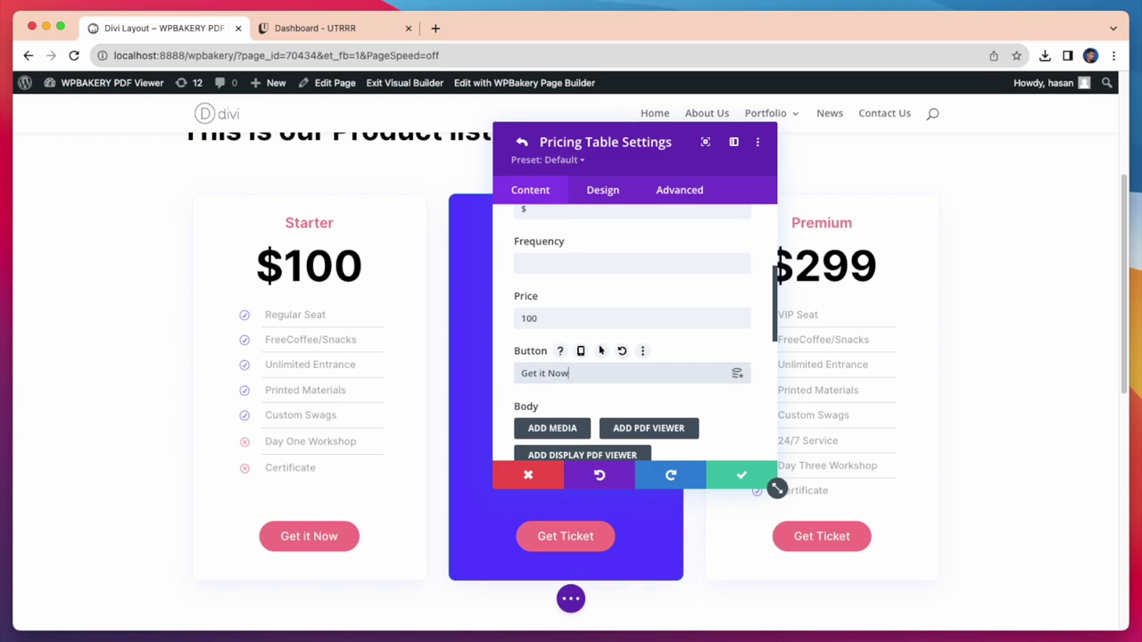
Add the excluded feature line "- Unlimited Seat" at the end of the Starter table's body and save the pricing tables module
{"action": "scroll", "coordinate": [633, 339], "scroll_direction": "down", "scroll_amount": 3}
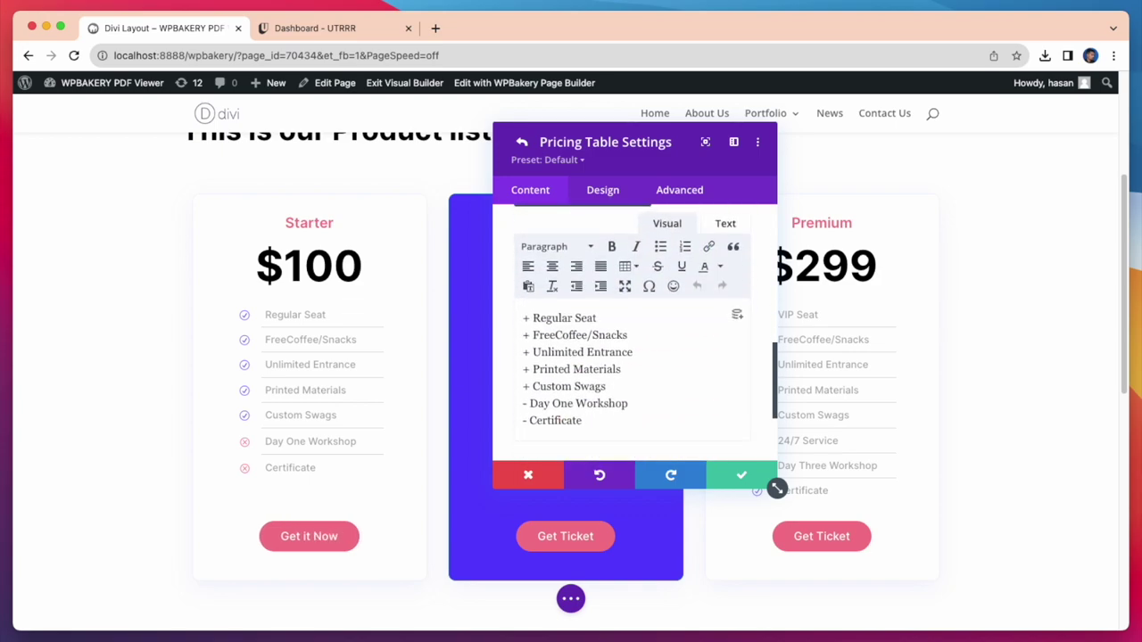
{"action": "key", "text": "Return"}
{"action": "type", "text": "- Unlimi"}
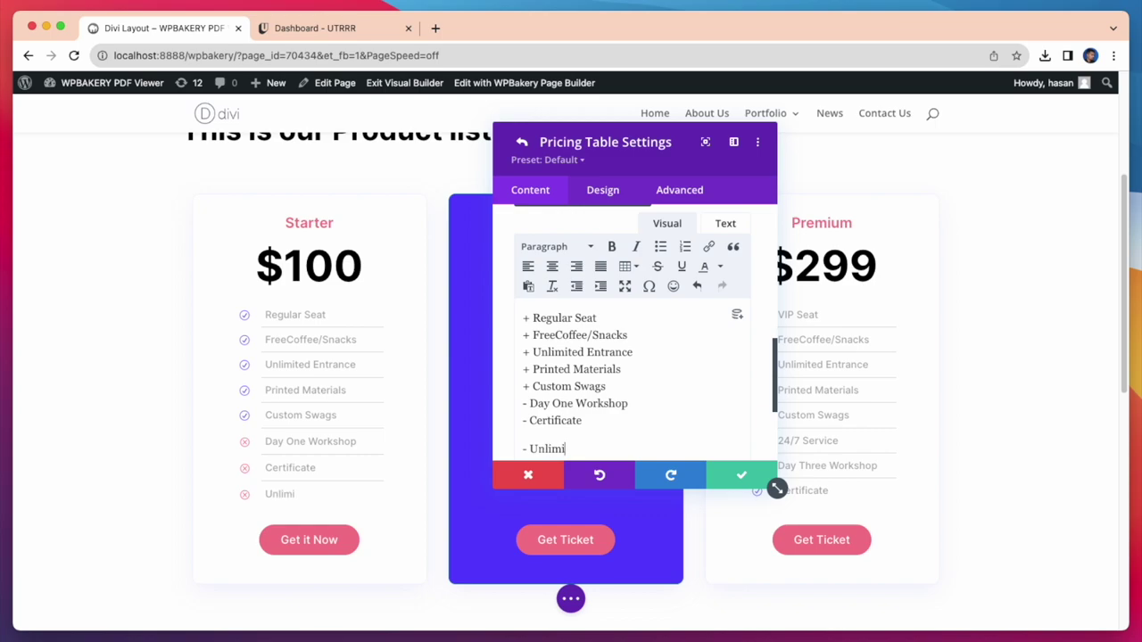
{"action": "type", "text": "ted Seat"}
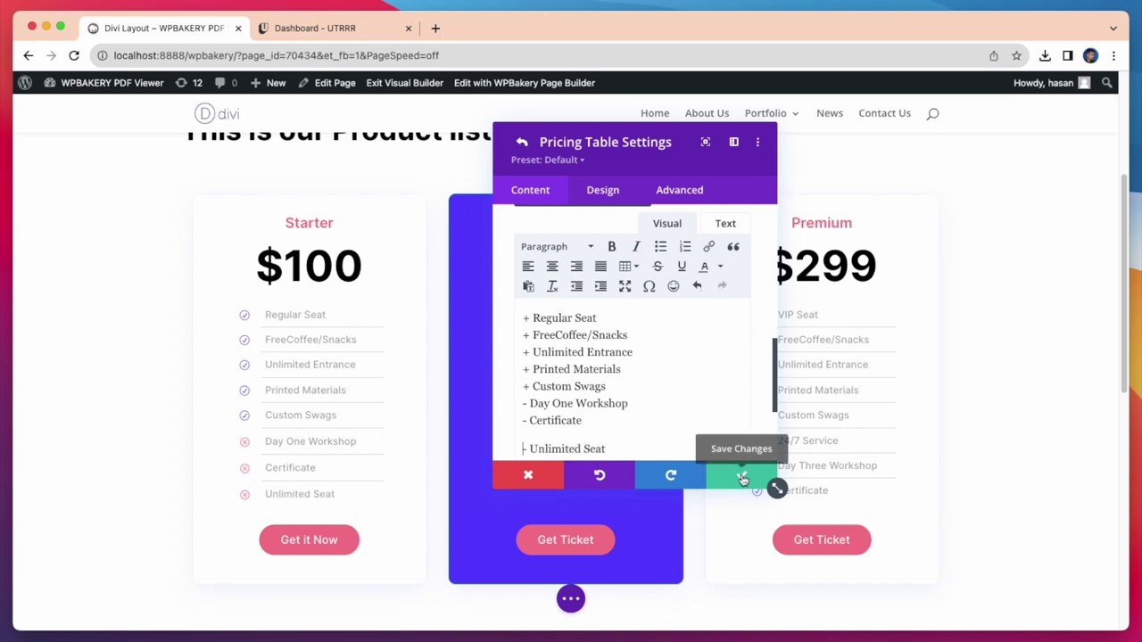
{"action": "left_click", "coordinate": [741, 476]}
{"action": "left_click", "coordinate": [741, 477]}
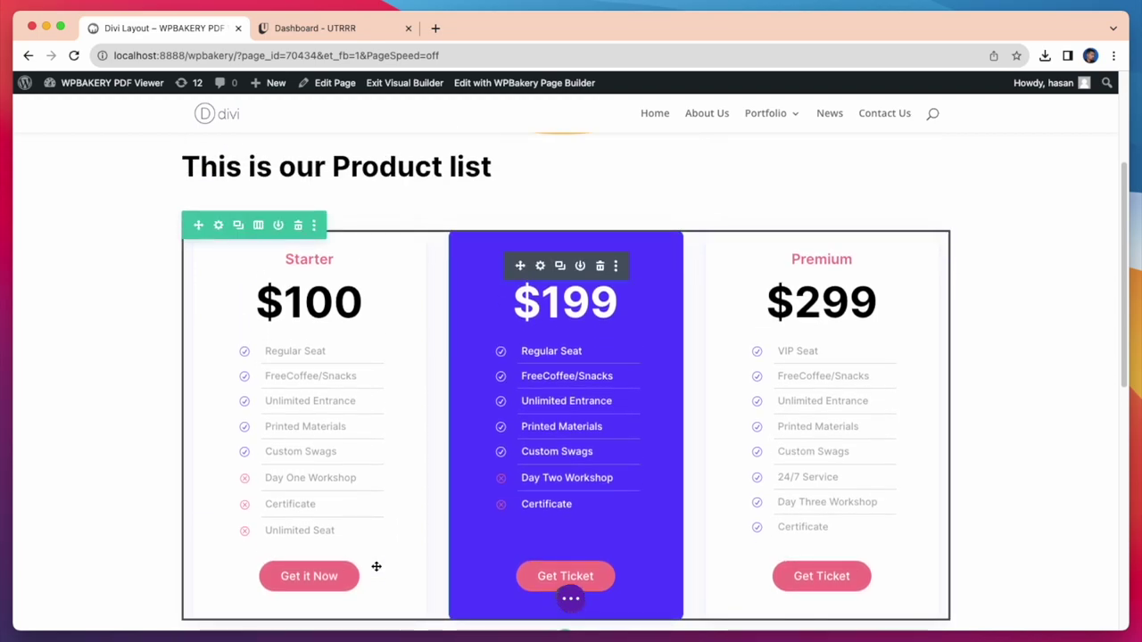
Reopen the pricing tables settings, move the dialog off the middle table, and change the Gold table's title to "Platinum"
{"action": "left_click", "coordinate": [540, 266]}
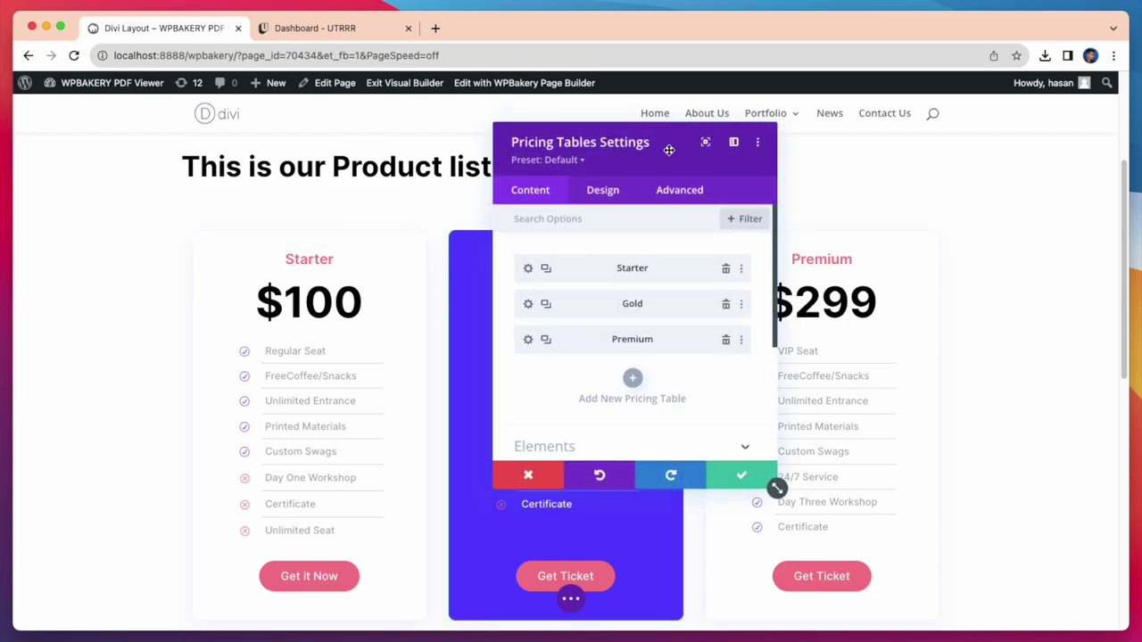
{"action": "left_click_drag", "start_coordinate": [670, 150], "coordinate": [335, 181]}
{"action": "left_click", "coordinate": [194, 335]}
{"action": "key", "text": "BackSpace"}
{"action": "key", "text": "BackSpace"}
{"action": "key", "text": "BackSpace"}
{"action": "key", "text": "BackSpace"}
{"action": "type", "text": "Platinum"}
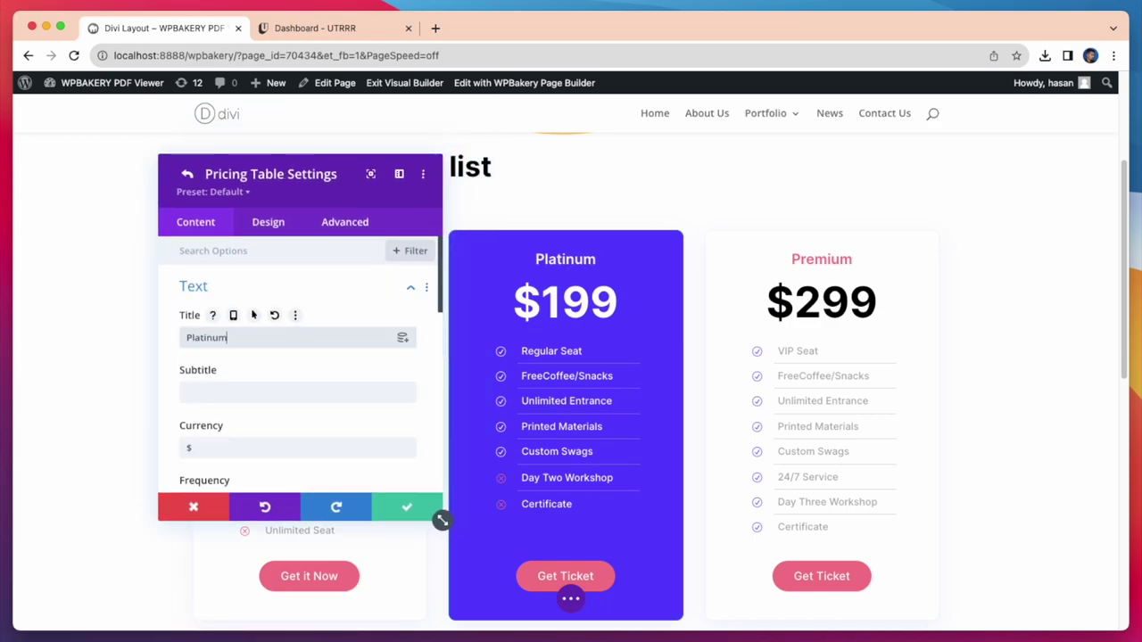
Change the Platinum table's first feature from "Regular Seat" to "Unlimited Seat" and save the pricing tables module
{"action": "scroll", "coordinate": [193, 356], "scroll_direction": "down", "scroll_amount": 4}
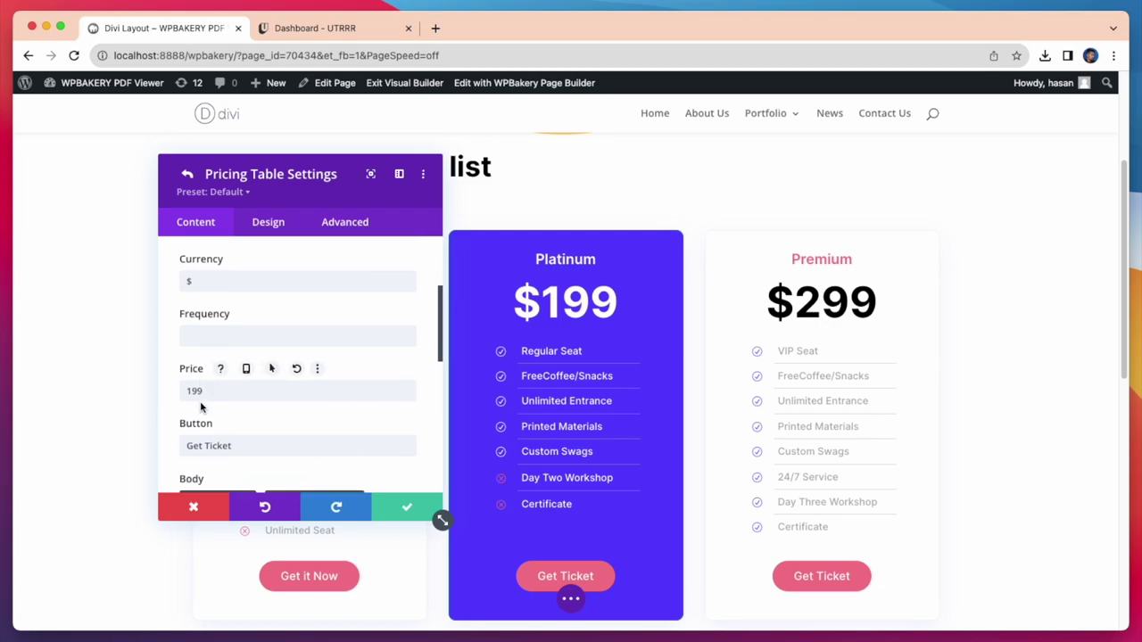
{"action": "scroll", "coordinate": [263, 375], "scroll_direction": "down", "scroll_amount": 3}
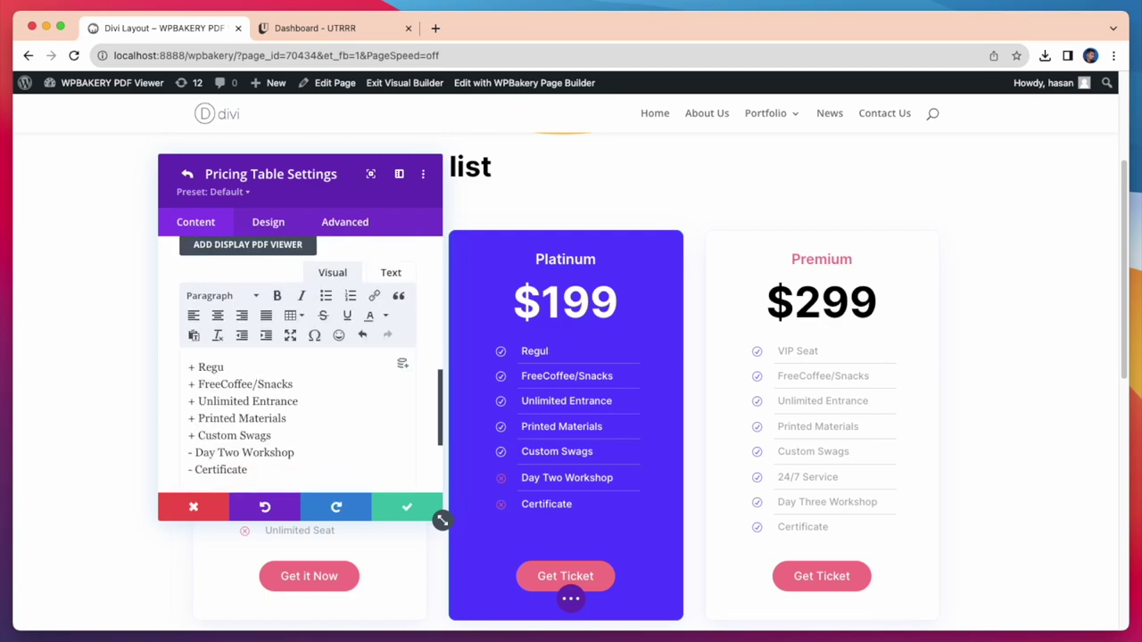
{"action": "key", "text": "BackSpace"}
{"action": "key", "text": "BackSpace"}
{"action": "key", "text": "BackSpace"}
{"action": "key", "text": "BackSpace"}
{"action": "type", "text": "Unli"}
{"action": "left_click", "coordinate": [406, 507]}
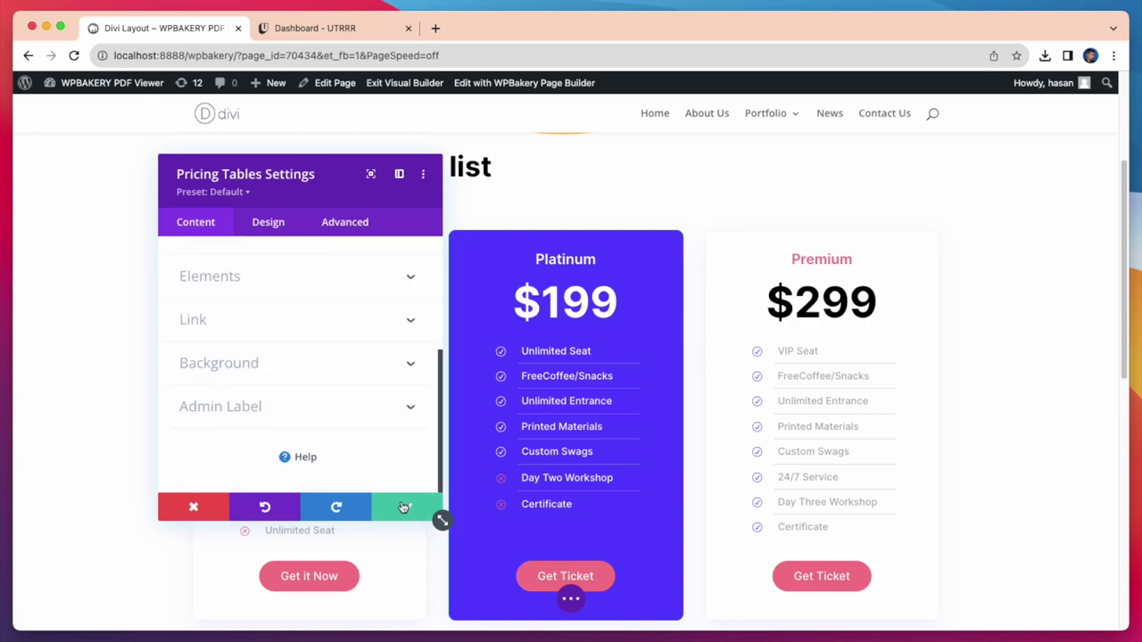
{"action": "left_click", "coordinate": [403, 507]}
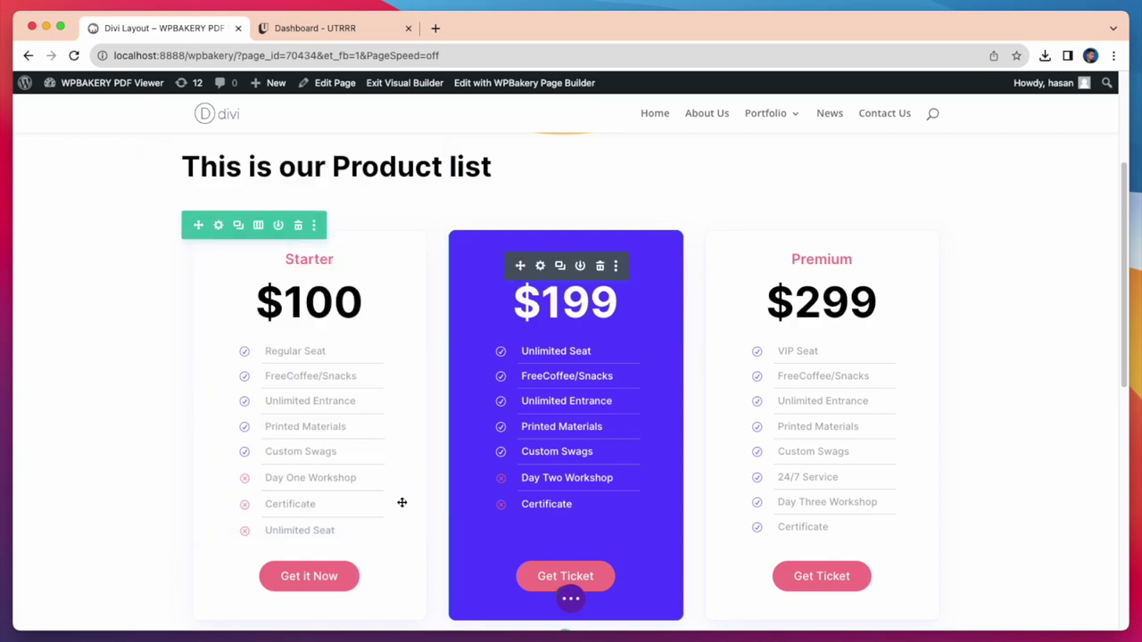
{"action": "scroll", "coordinate": [655, 498], "scroll_direction": "down", "scroll_amount": 5}
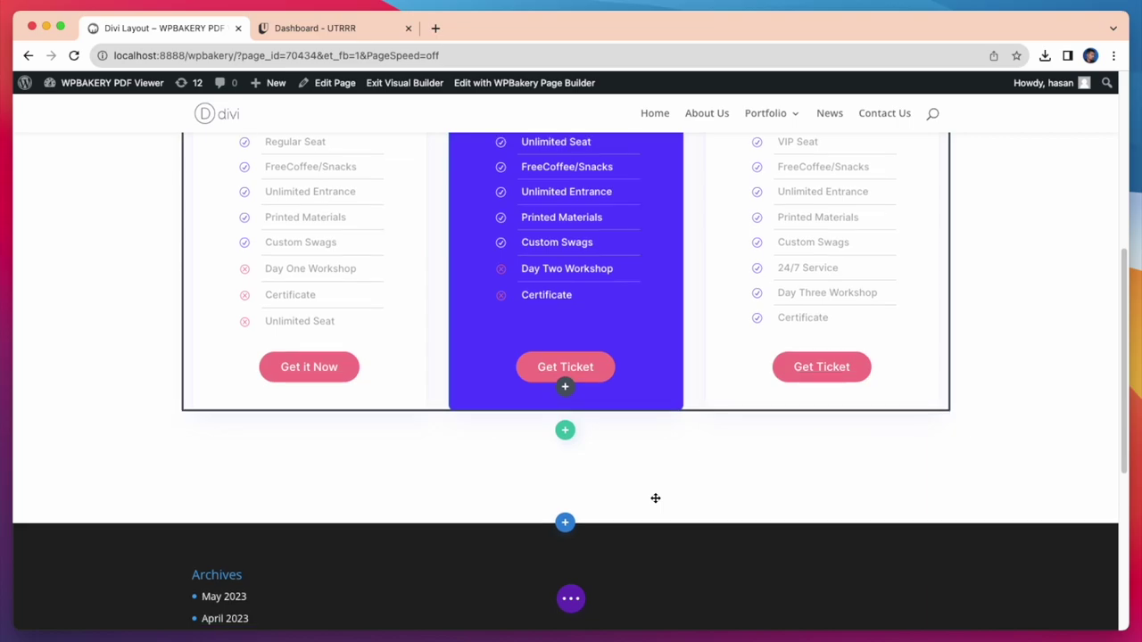
{"action": "scroll", "coordinate": [652, 497], "scroll_direction": "up", "scroll_amount": 3}
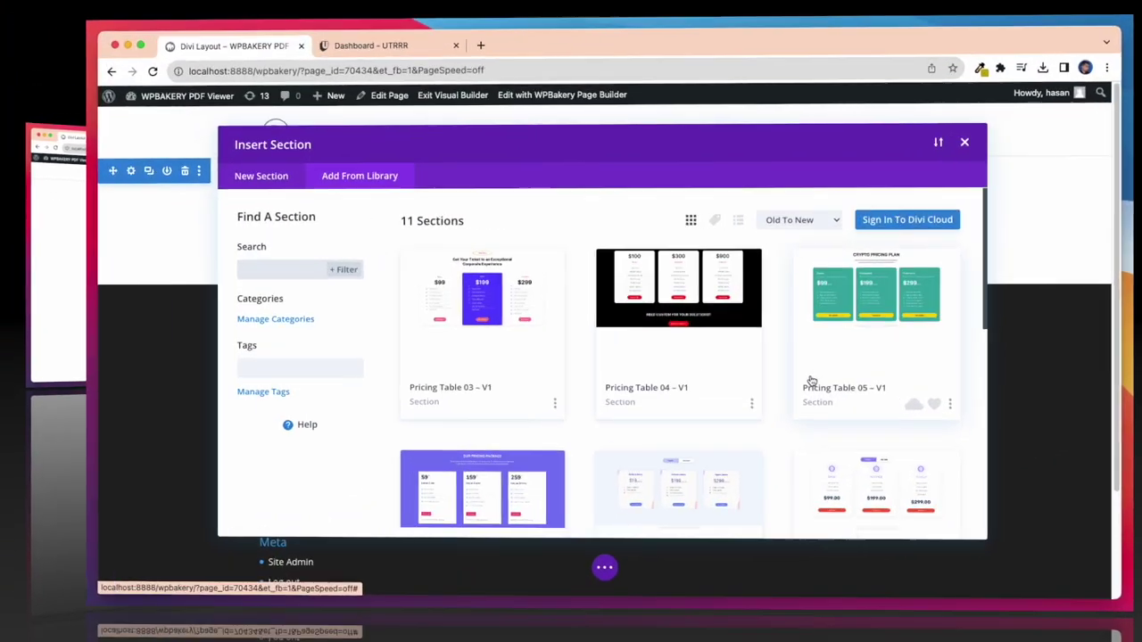
Insert the saved section "Pricing Table 08 – V1" from the library into the page
{"action": "scroll", "coordinate": [811, 381], "scroll_direction": "down", "scroll_amount": 2}
{"action": "left_click", "coordinate": [881, 417]}
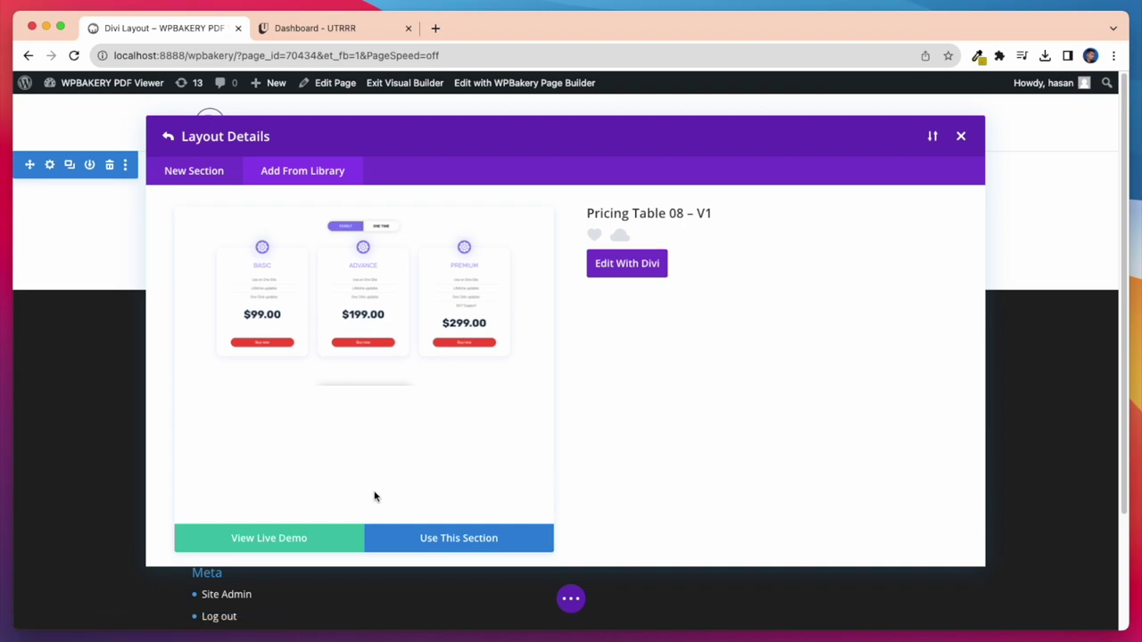
{"action": "left_click", "coordinate": [425, 537]}
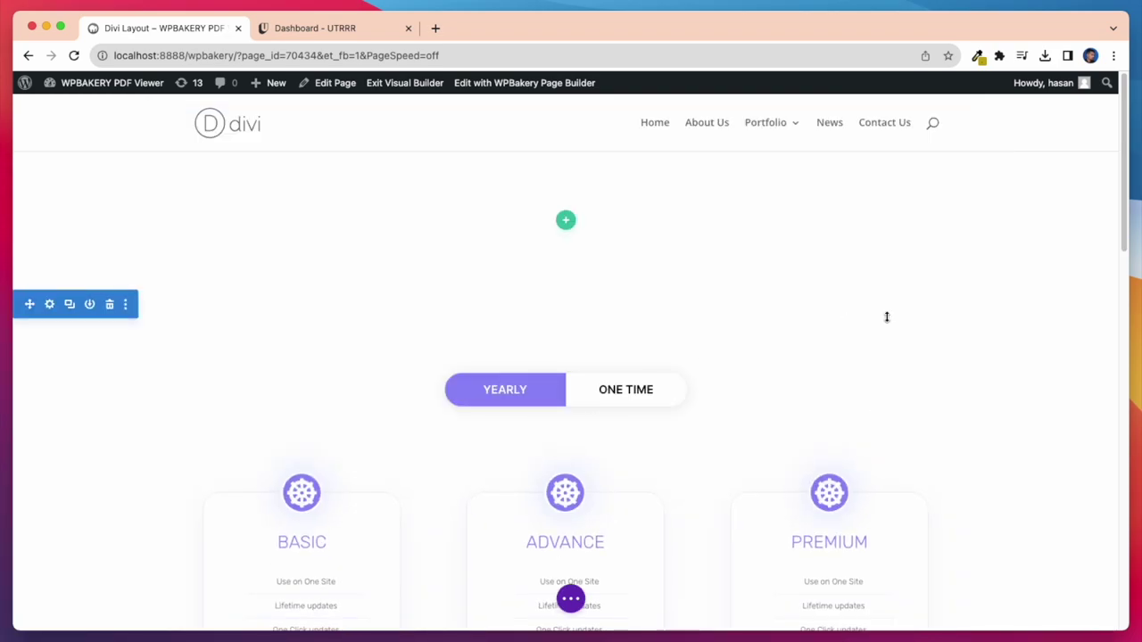
{"action": "scroll", "coordinate": [977, 334], "scroll_direction": "down", "scroll_amount": 6}
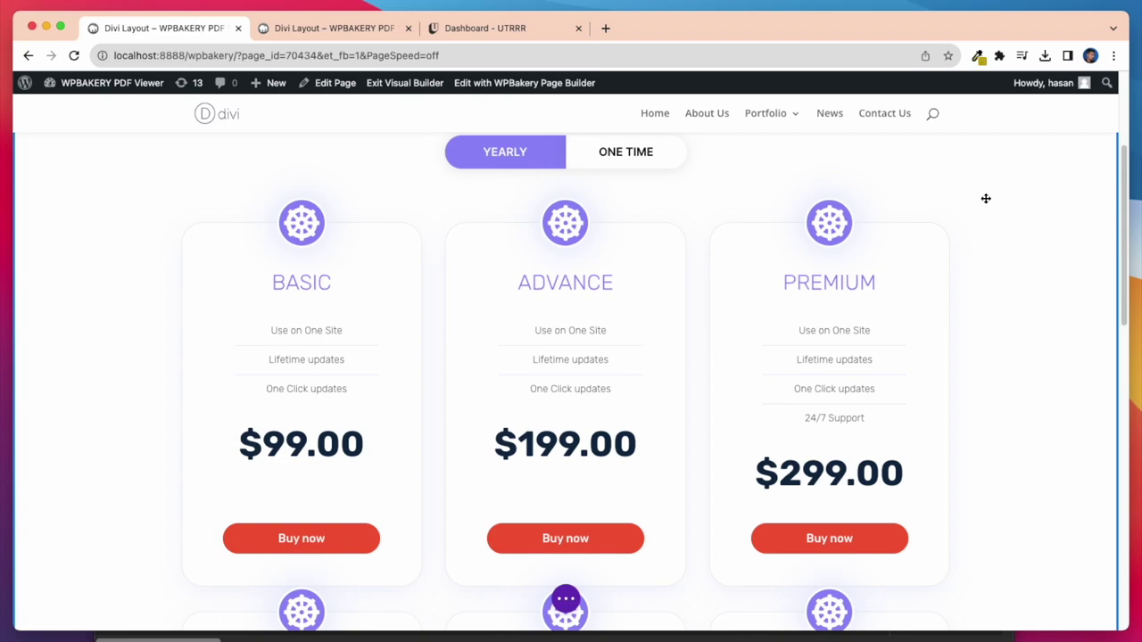
Test the Yearly and One Time toggle in the page preview and look over both plan rows in the builder
{"action": "left_click", "coordinate": [312, 34]}
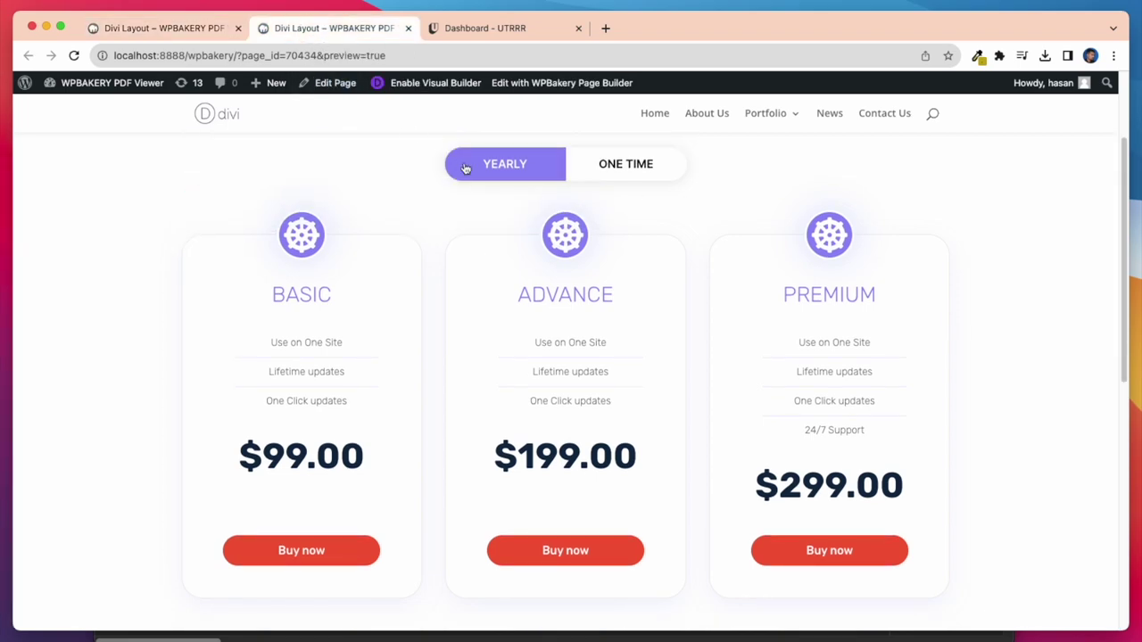
{"action": "left_click", "coordinate": [646, 175]}
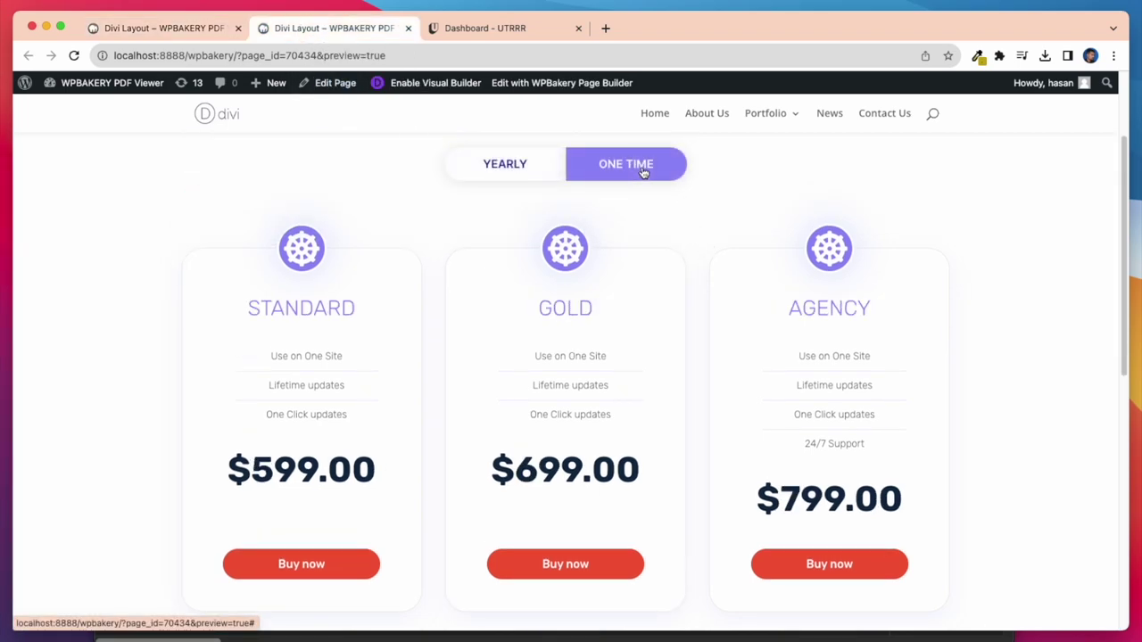
{"action": "left_click", "coordinate": [512, 164]}
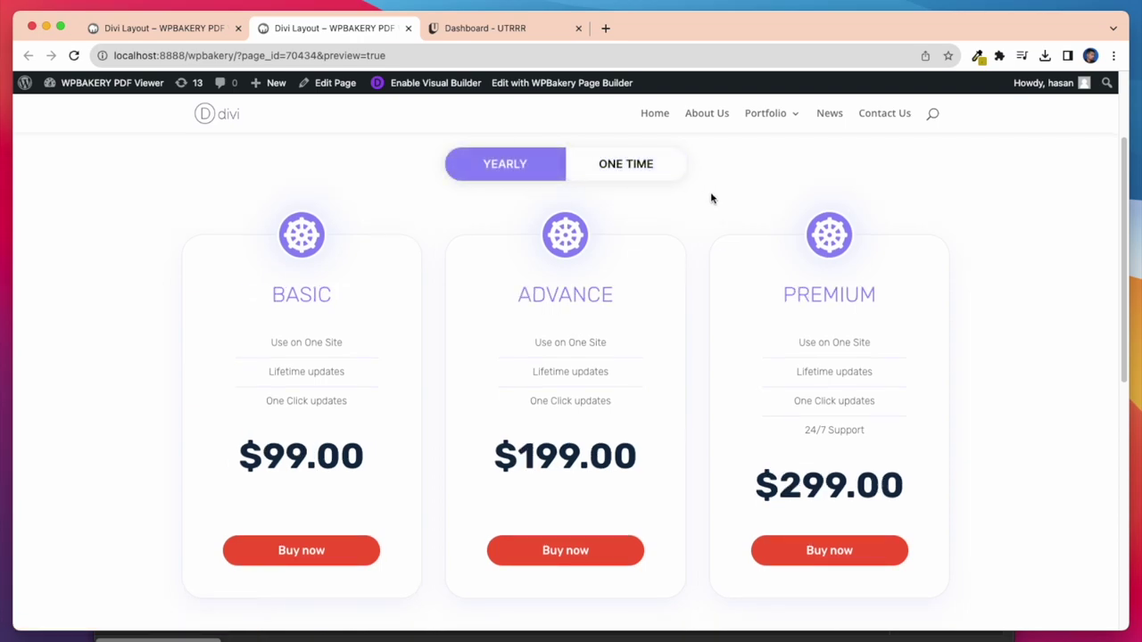
{"action": "left_click", "coordinate": [630, 167]}
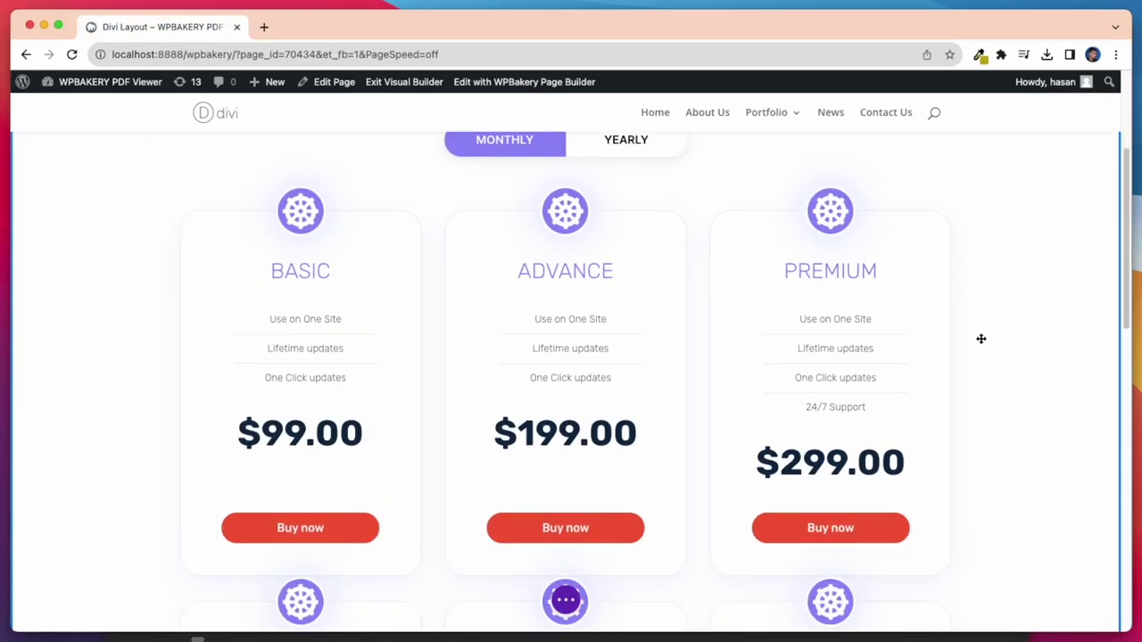
{"action": "scroll", "coordinate": [981, 339], "scroll_direction": "down", "scroll_amount": 5}
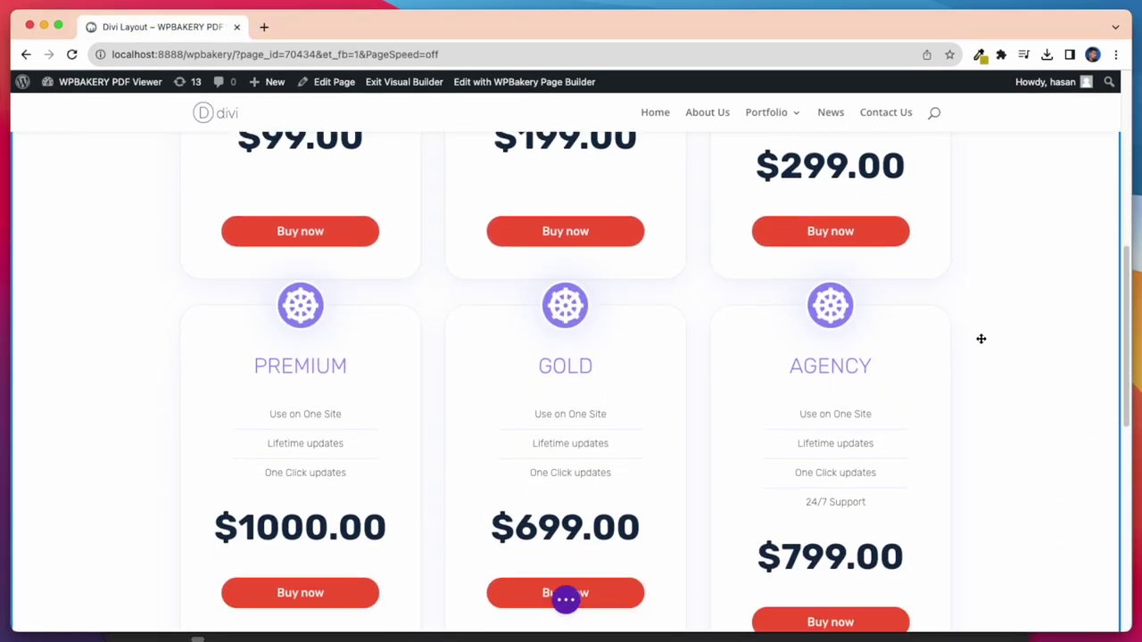
{"action": "scroll", "coordinate": [981, 339], "scroll_direction": "up", "scroll_amount": 5}
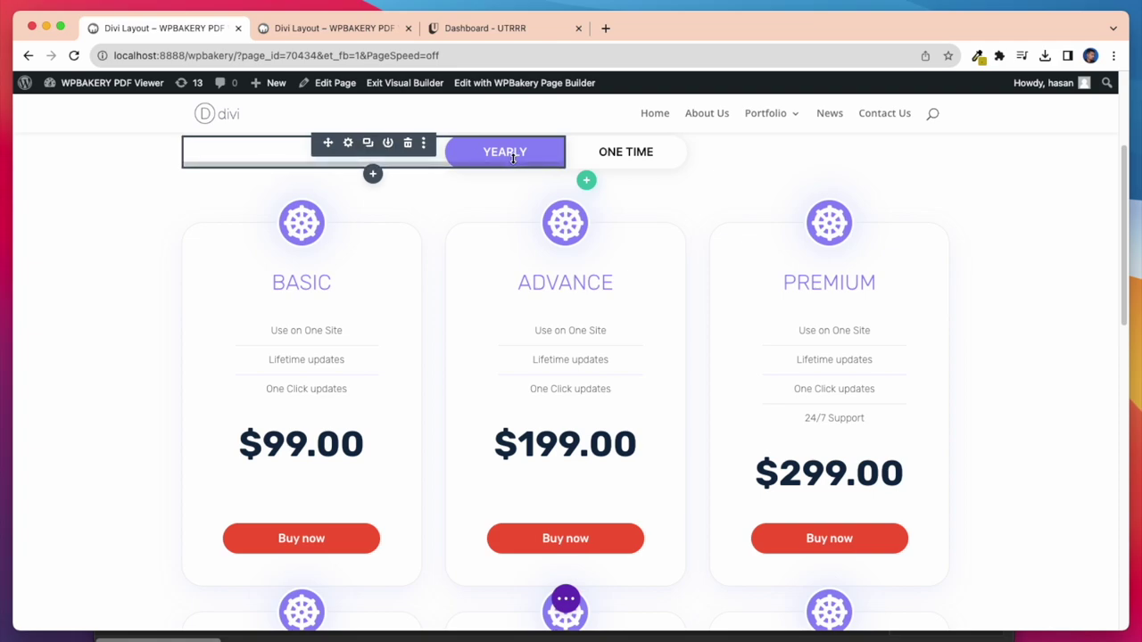
Change the "Yearly" toggle button's text to "Monthly" and save the button settings
{"action": "left_click", "coordinate": [348, 145]}
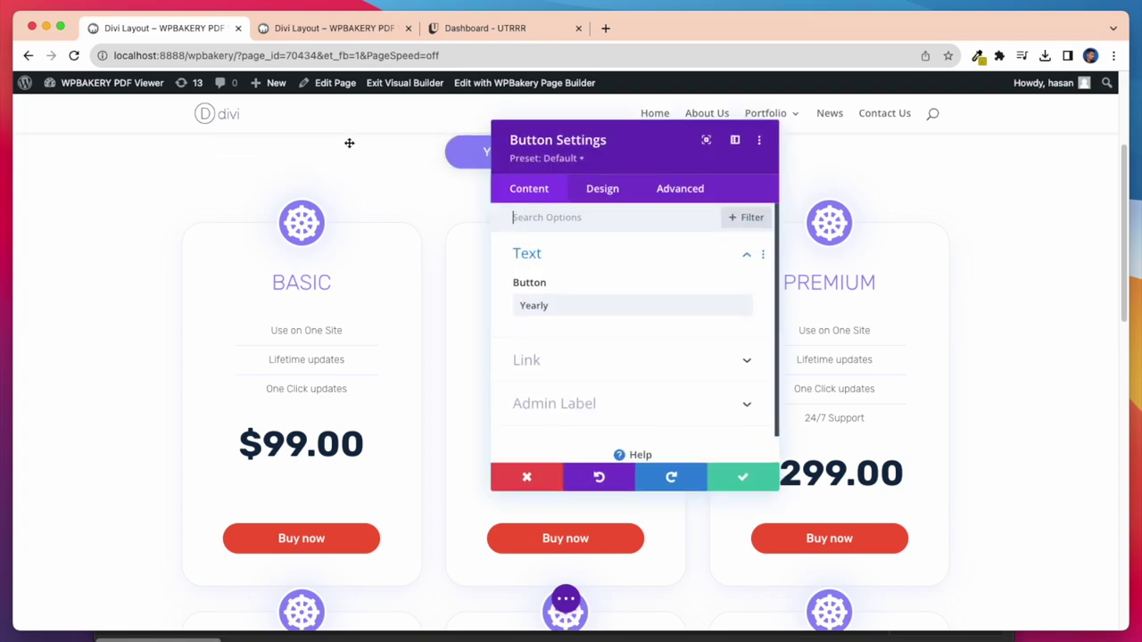
{"action": "double_click", "coordinate": [548, 305]}
{"action": "key", "text": "BackSpace"}
{"action": "type", "text": "M"}
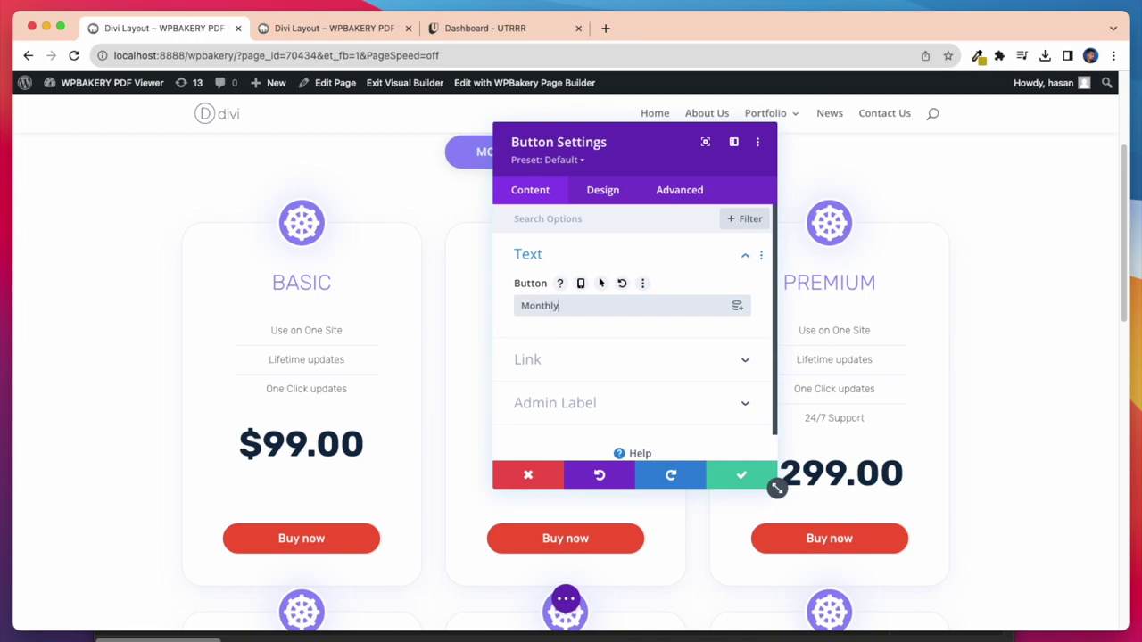
{"action": "type", "text": "onthly"}
{"action": "left_click", "coordinate": [741, 476]}
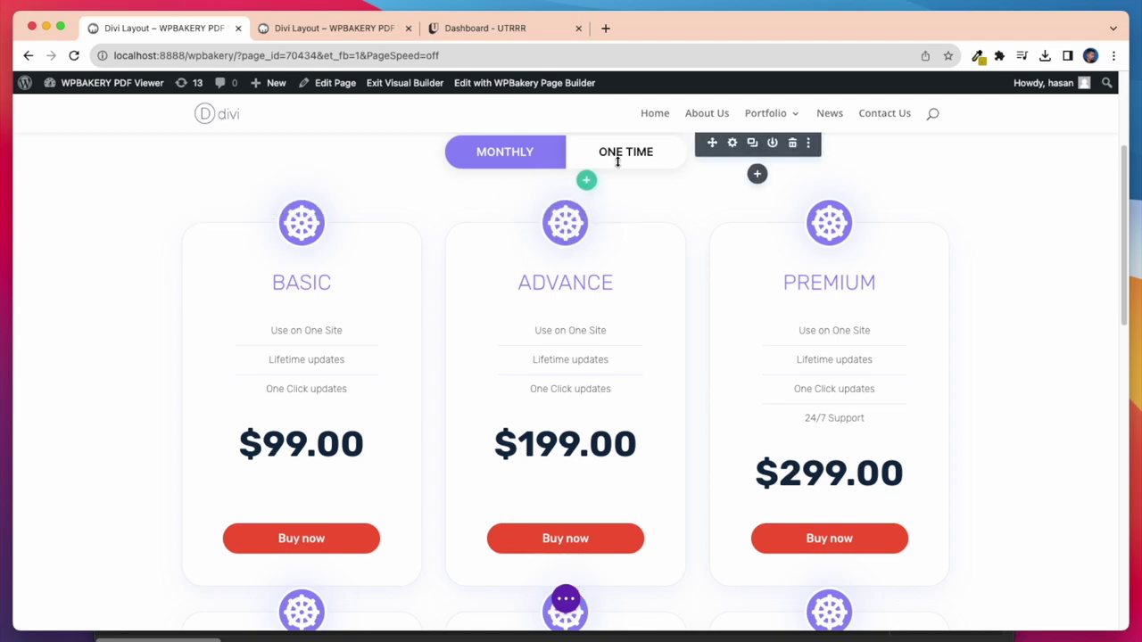
Change the "One time" toggle button's text to "Yearly" and save the button settings
{"action": "left_click", "coordinate": [733, 145]}
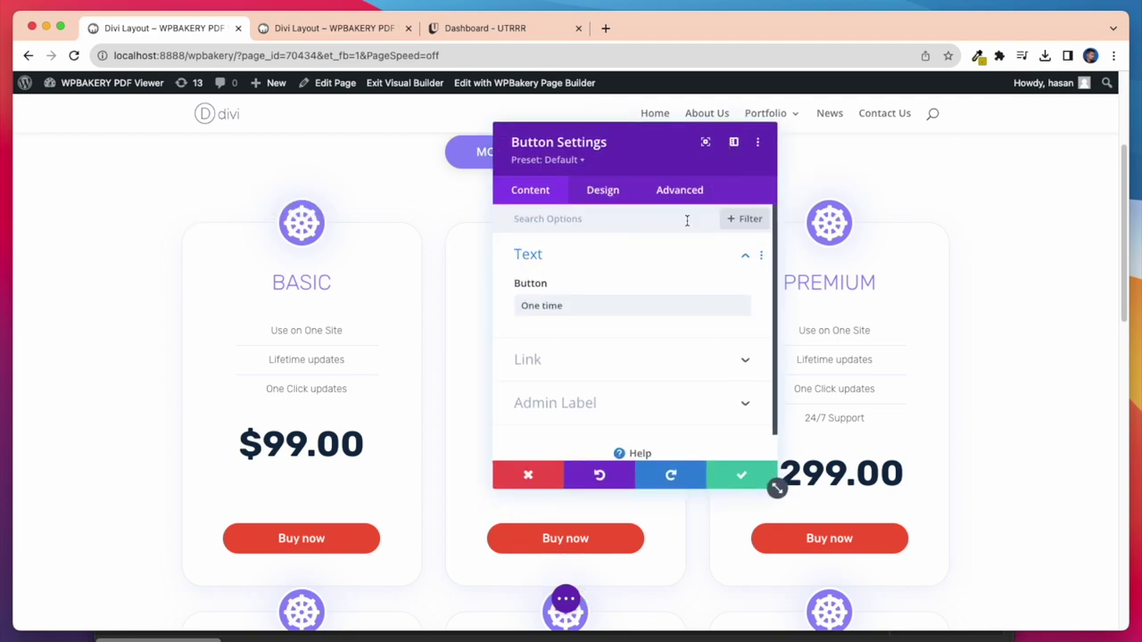
{"action": "left_click", "coordinate": [622, 305]}
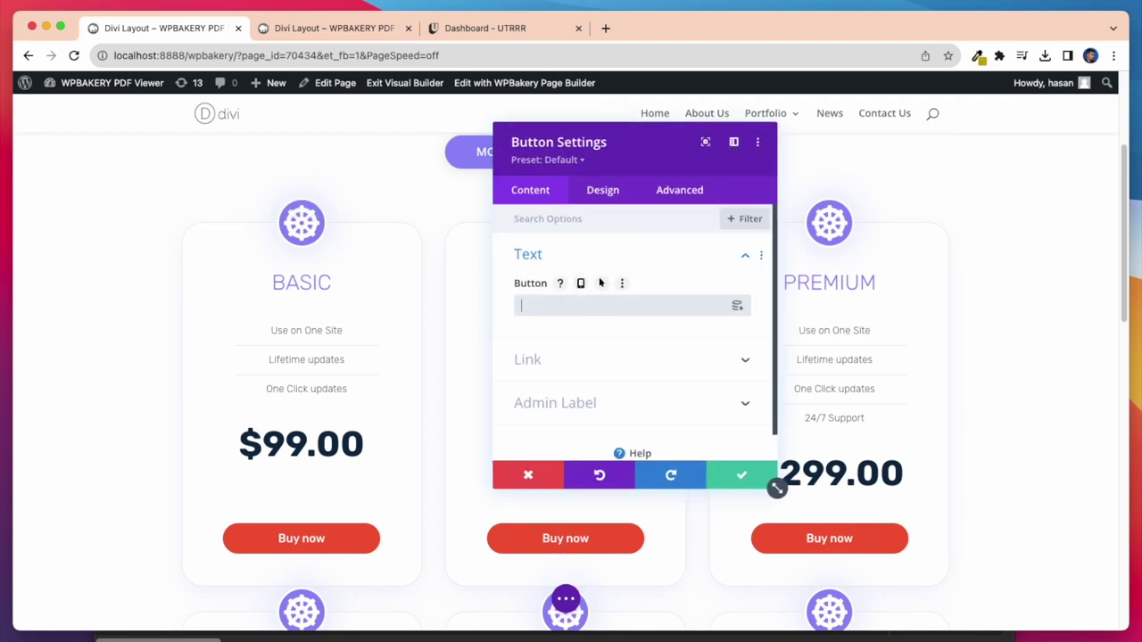
{"action": "type", "text": "Yea"}
{"action": "key", "text": "Return"}
Change the Standard plan's title in the second row to "Premium" and save the text module
{"action": "scroll", "coordinate": [691, 308], "scroll_direction": "down", "scroll_amount": 5}
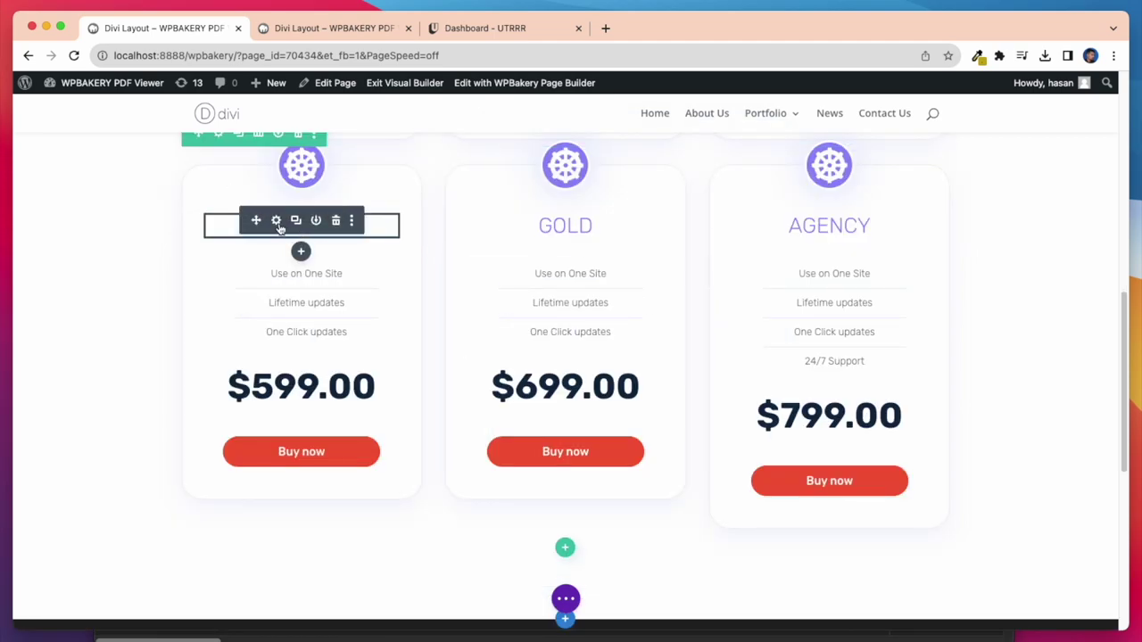
{"action": "left_click", "coordinate": [278, 227]}
{"action": "scroll", "coordinate": [583, 230], "scroll_direction": "down", "scroll_amount": 3}
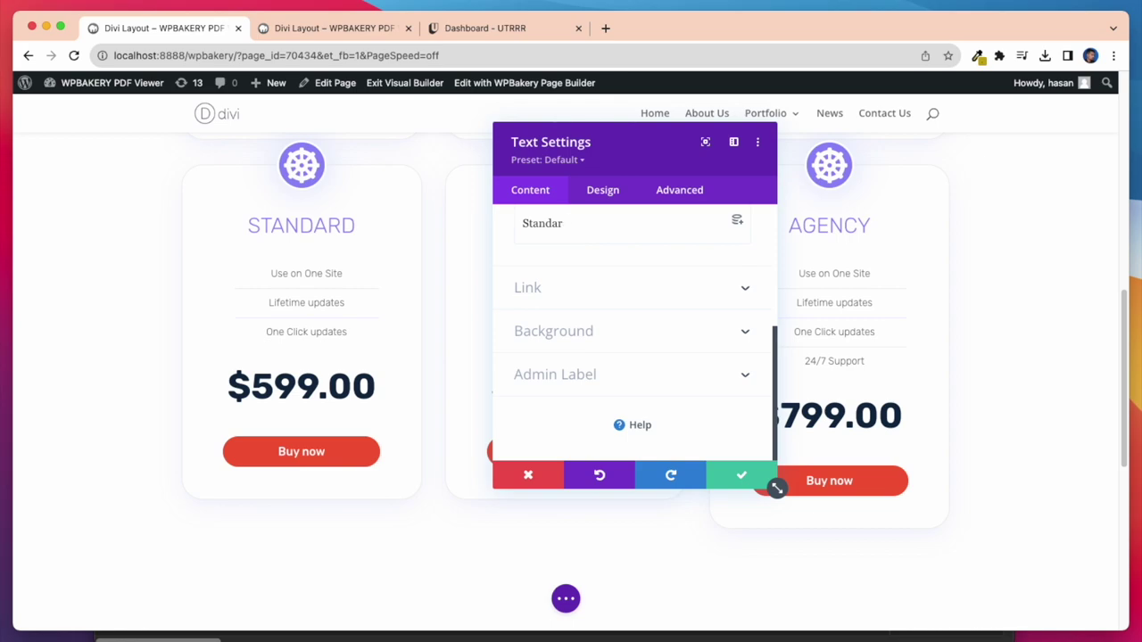
{"action": "key", "text": "BackSpace"}
{"action": "key", "text": "BackSpace"}
{"action": "key", "text": "BackSpace"}
{"action": "key", "text": "BackSpace"}
{"action": "key", "text": "BackSpace"}
{"action": "key", "text": "BackSpace"}
{"action": "key", "text": "BackSpace"}
{"action": "type", "text": "Premium"}
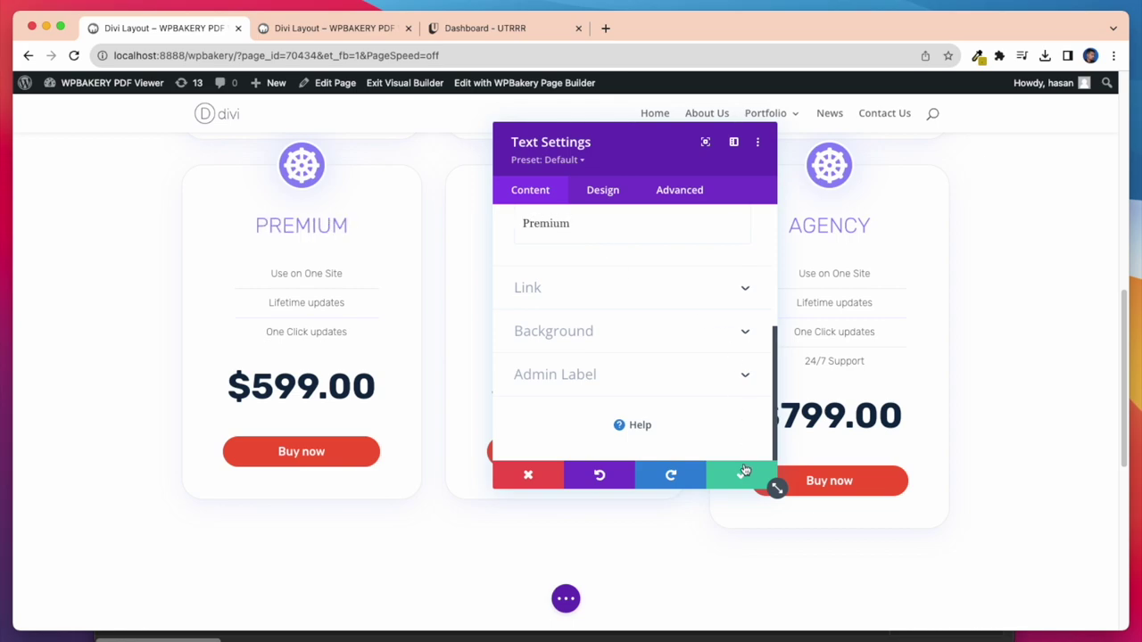
{"action": "left_click", "coordinate": [743, 474]}
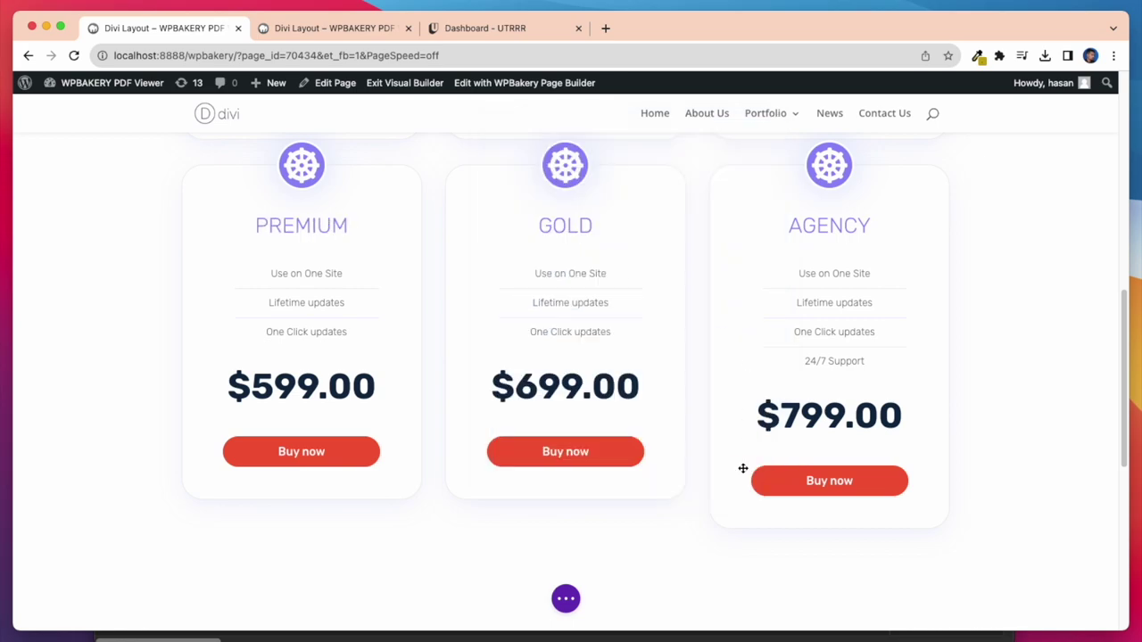
Set the price of the second-row Premium plan to $1000.00 and save the text module
{"action": "left_click", "coordinate": [275, 375]}
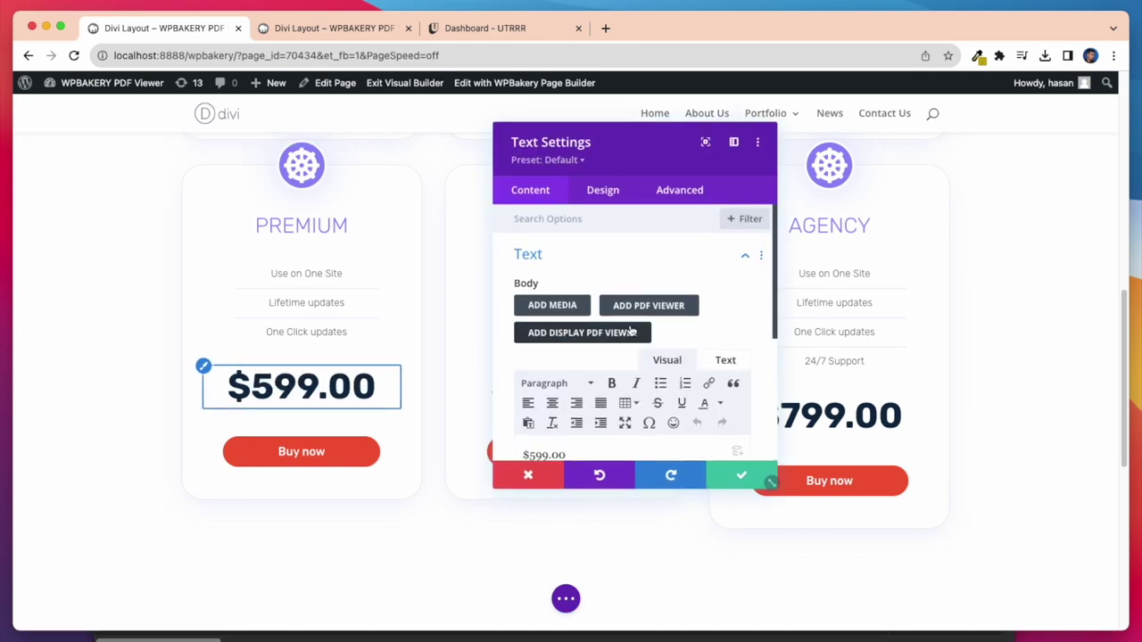
{"action": "scroll", "coordinate": [630, 327], "scroll_direction": "down", "scroll_amount": 2}
{"action": "scroll", "coordinate": [631, 328], "scroll_direction": "down", "scroll_amount": 1}
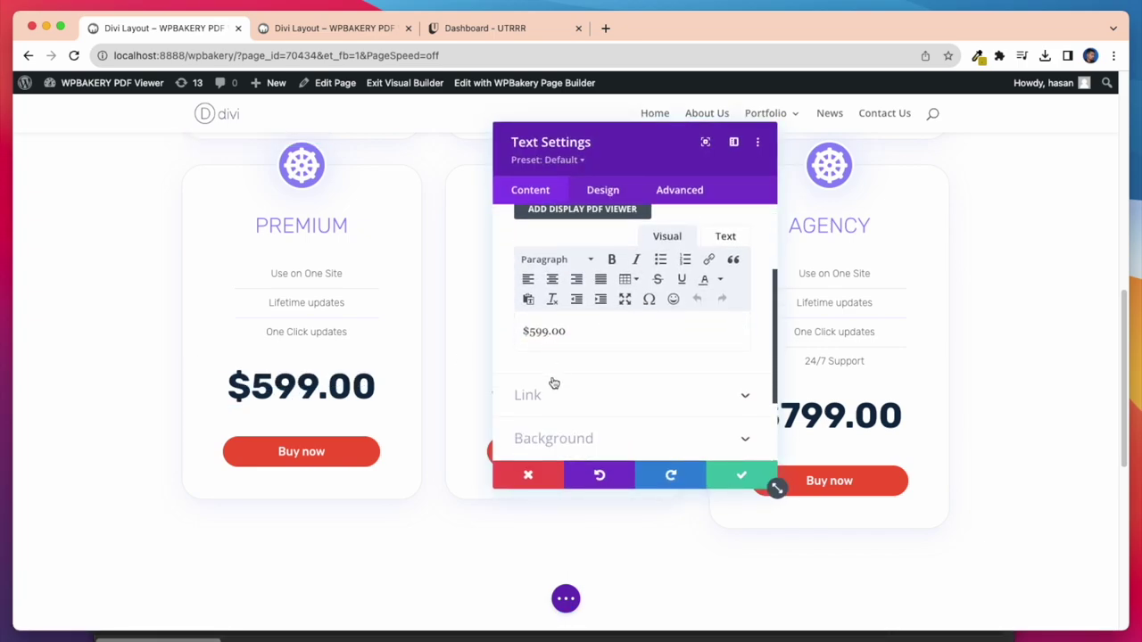
{"action": "key", "text": "BackSpace"}
{"action": "key", "text": "BackSpace"}
{"action": "key", "text": "BackSpace"}
{"action": "type", "text": "1000"}
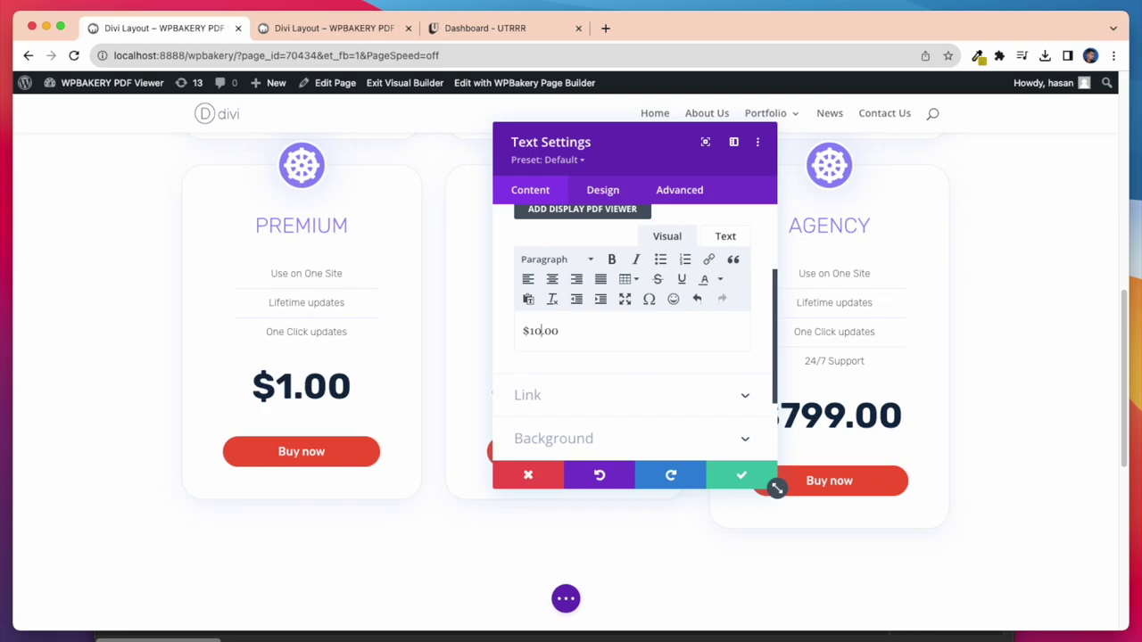
{"action": "left_click", "coordinate": [716, 486]}
{"action": "scroll", "coordinate": [714, 479], "scroll_direction": "down", "scroll_amount": 2}
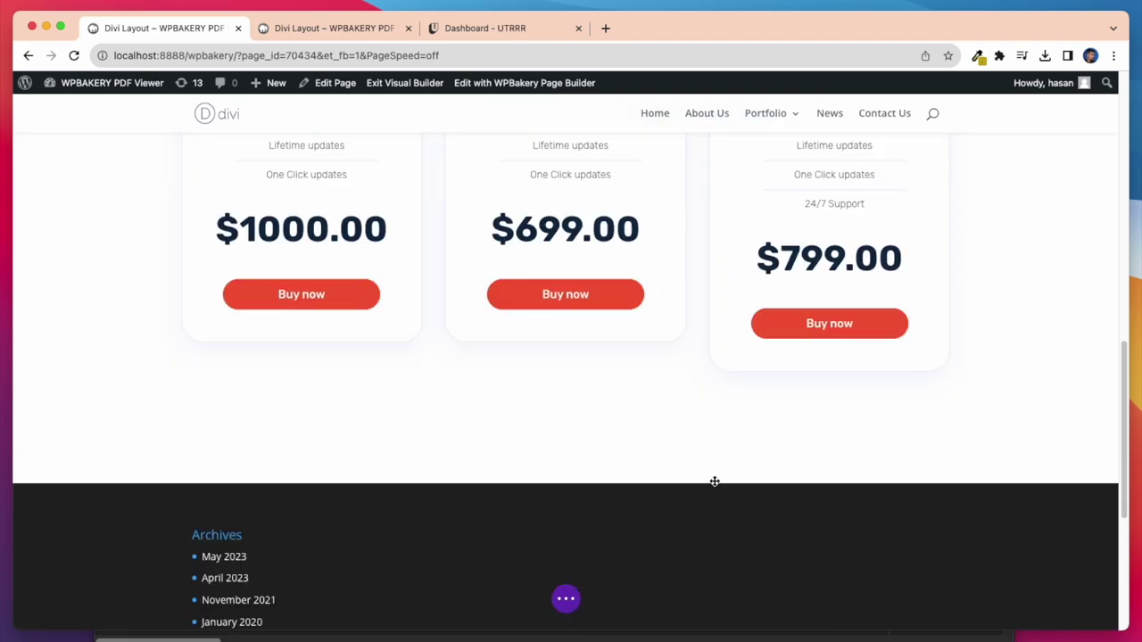
Save the page, reload its preview and switch the pricing toggle to Yearly
{"action": "left_click", "coordinate": [566, 598]}
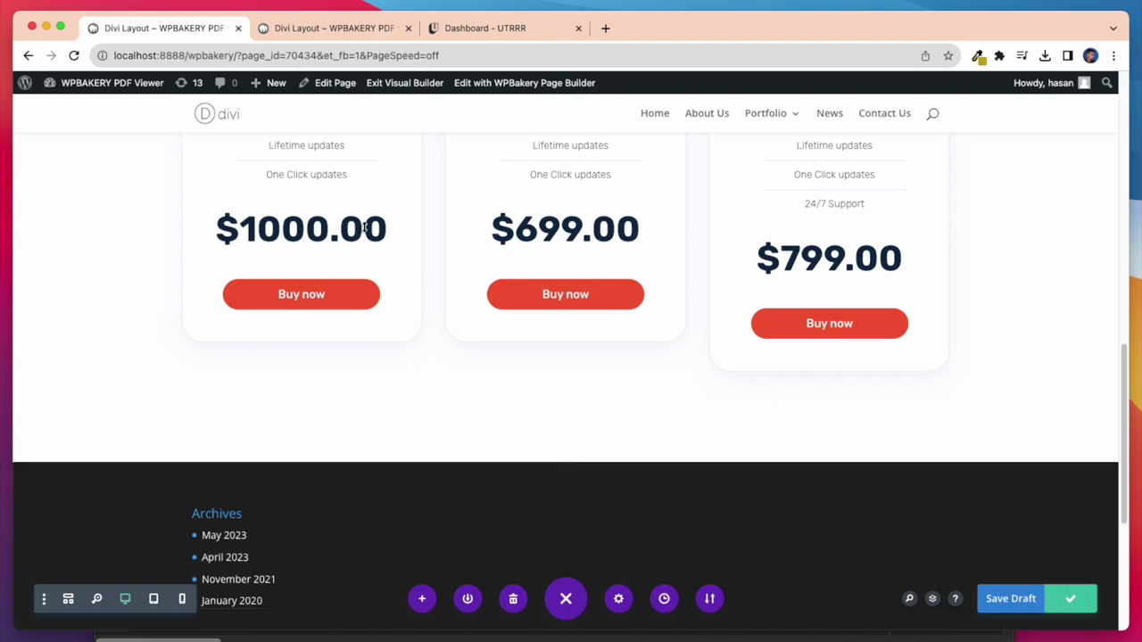
{"action": "left_click", "coordinate": [331, 28]}
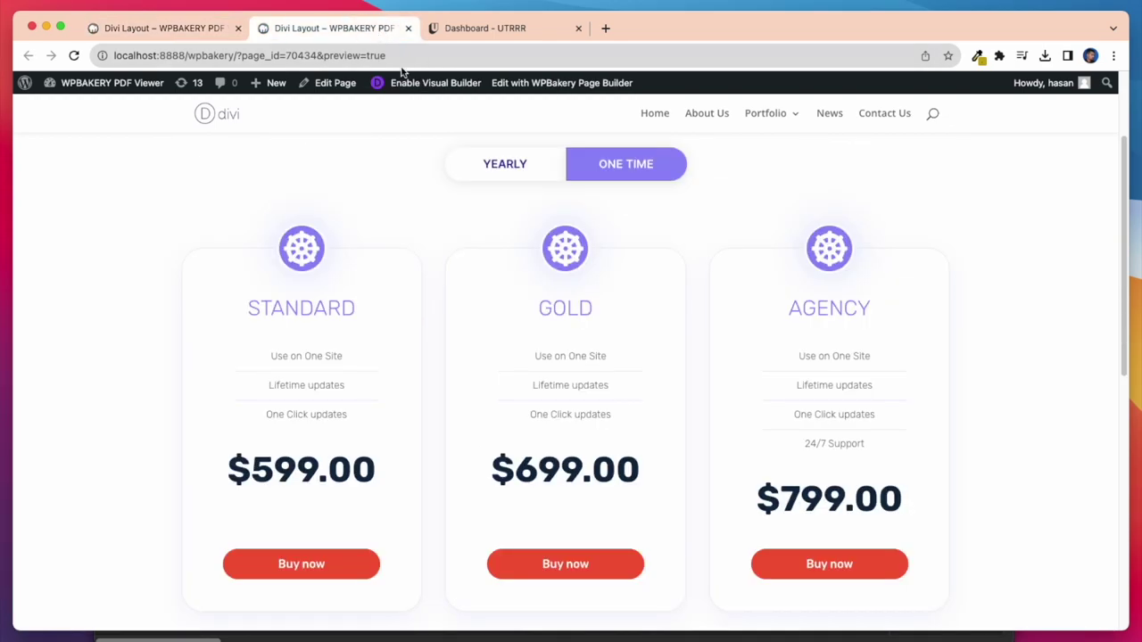
{"action": "left_click", "coordinate": [75, 56]}
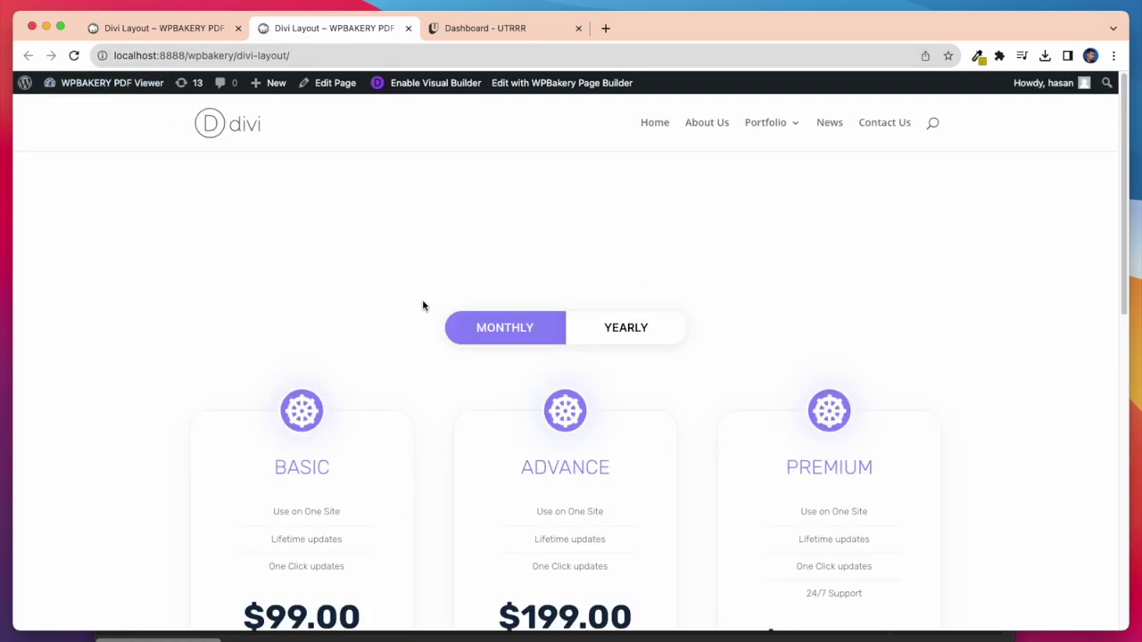
{"action": "scroll", "coordinate": [519, 337], "scroll_direction": "down", "scroll_amount": 2}
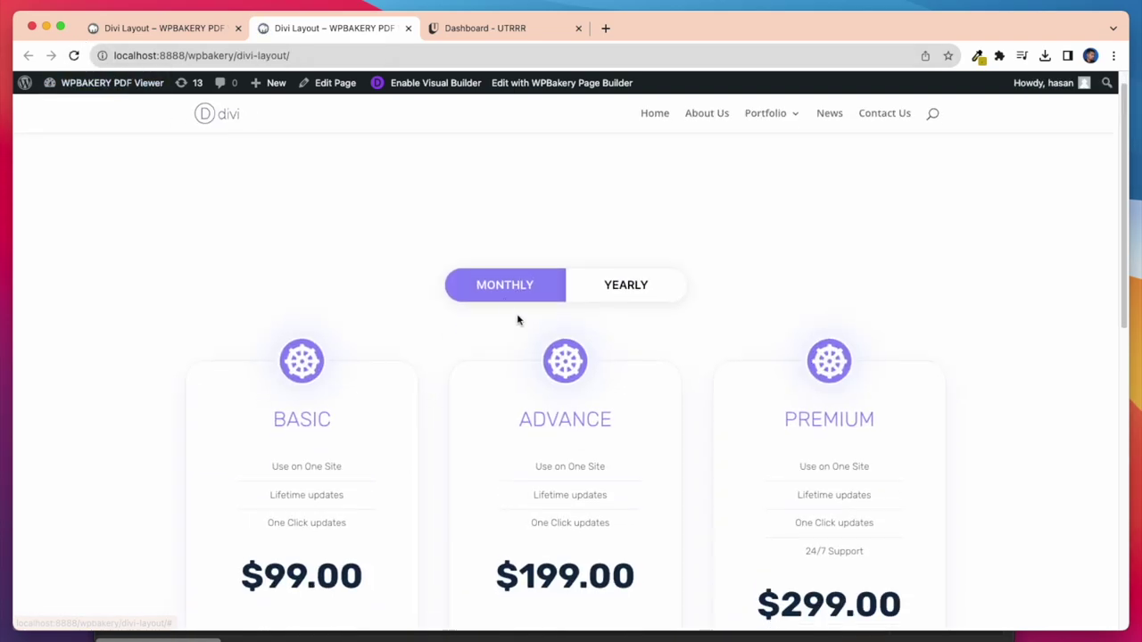
{"action": "left_click", "coordinate": [618, 294]}
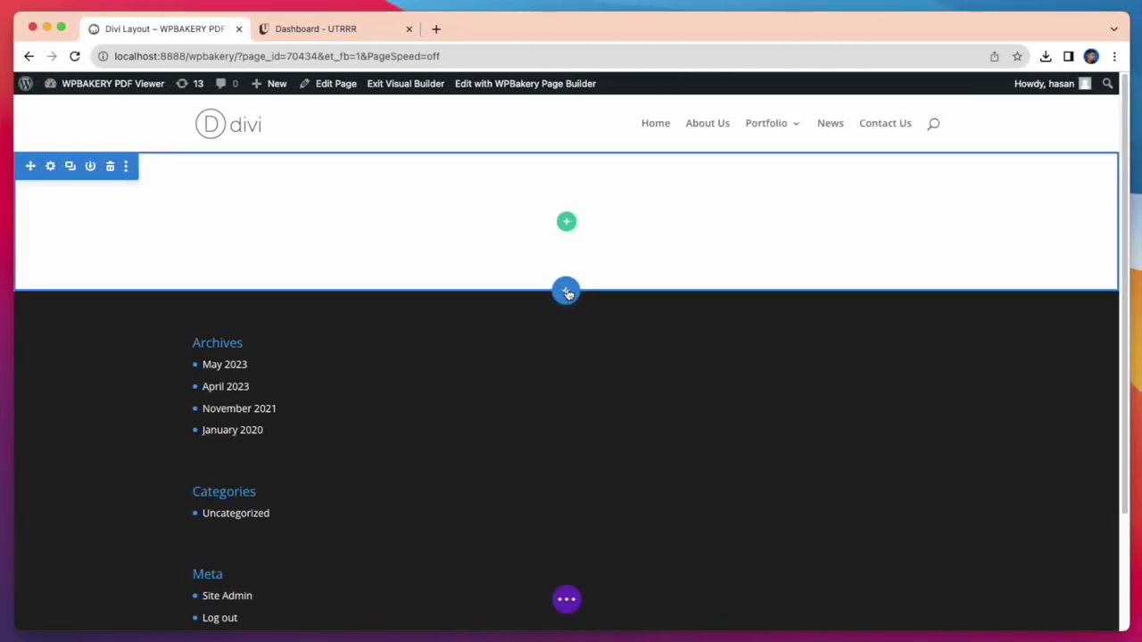
Add the saved section "Pricing Table 05 – V1" from the library below the empty section
{"action": "left_click", "coordinate": [567, 291]}
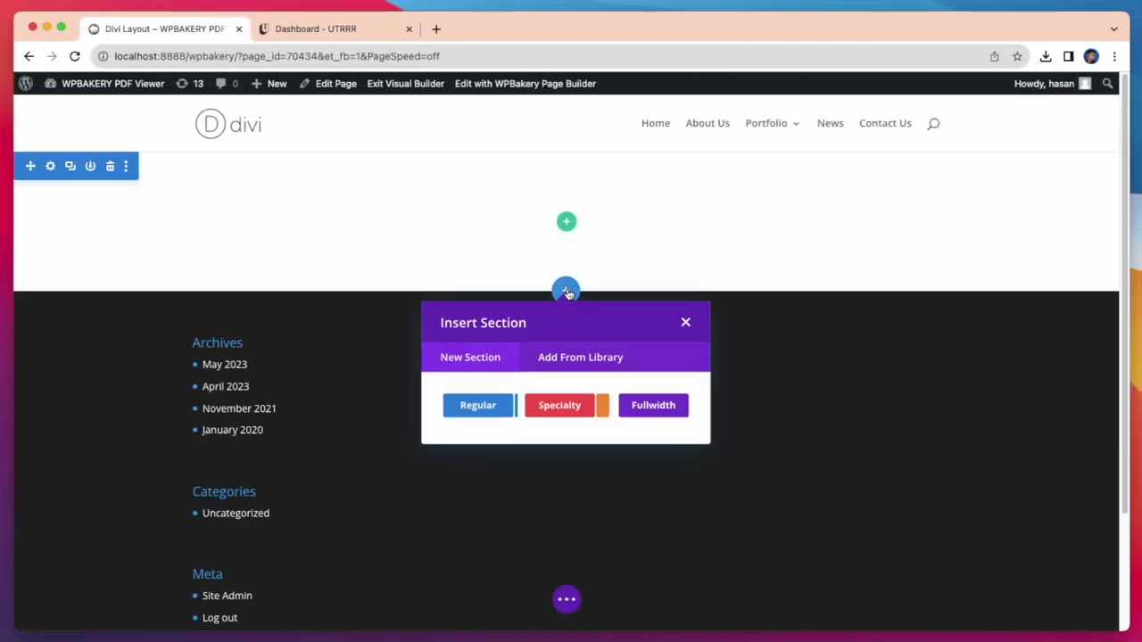
{"action": "left_click", "coordinate": [581, 356]}
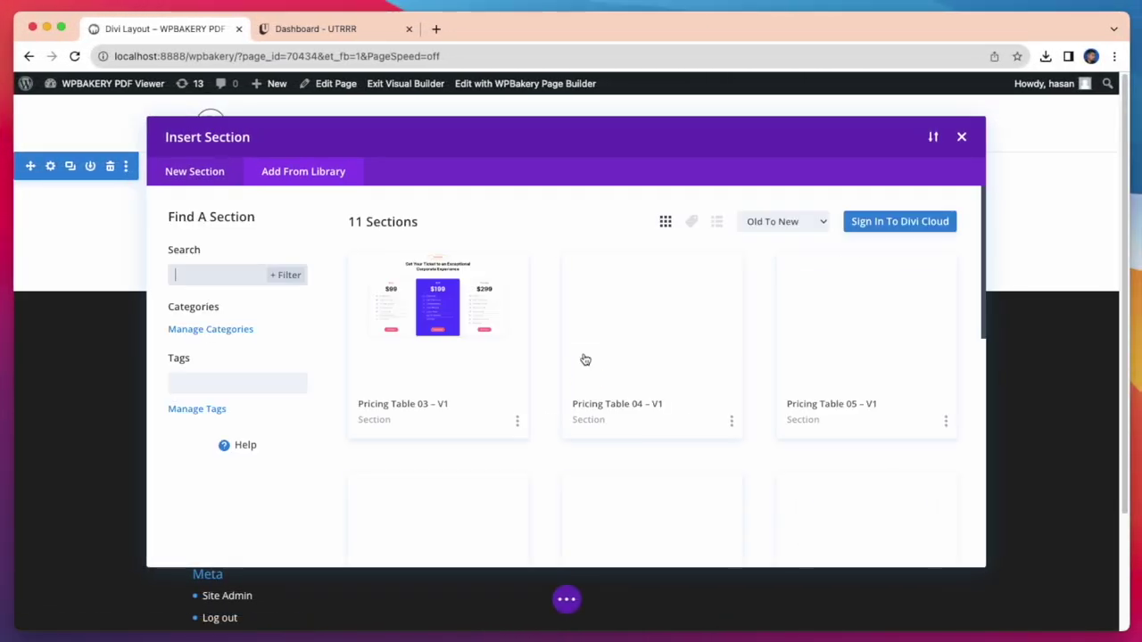
{"action": "left_click", "coordinate": [819, 323]}
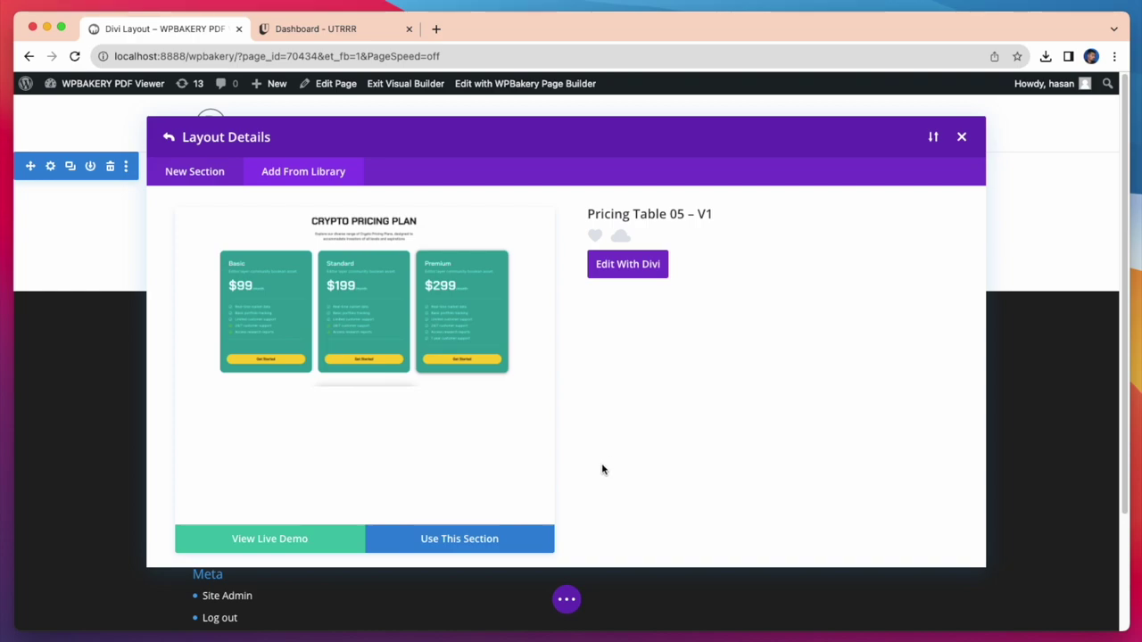
{"action": "left_click", "coordinate": [456, 544]}
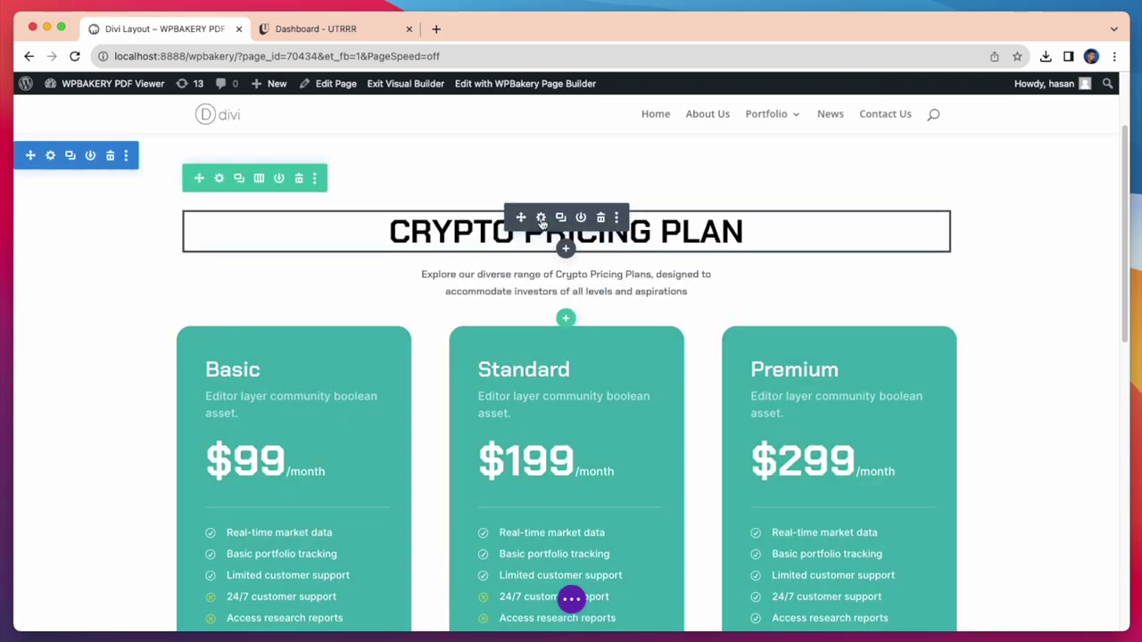
Replace the "Crypto Pricing Plan" heading text with "WORLD OF CRYPTO", centre it and close its text settings
{"action": "left_click", "coordinate": [540, 219]}
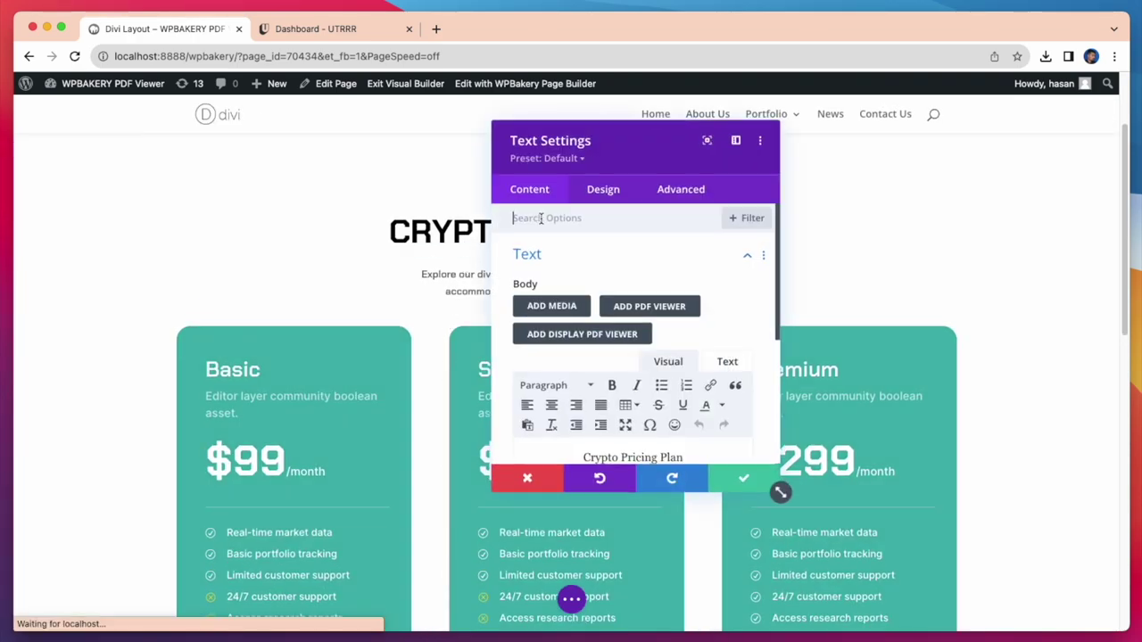
{"action": "scroll", "coordinate": [635, 304], "scroll_direction": "down", "scroll_amount": 3}
{"action": "triple_click", "coordinate": [640, 312]}
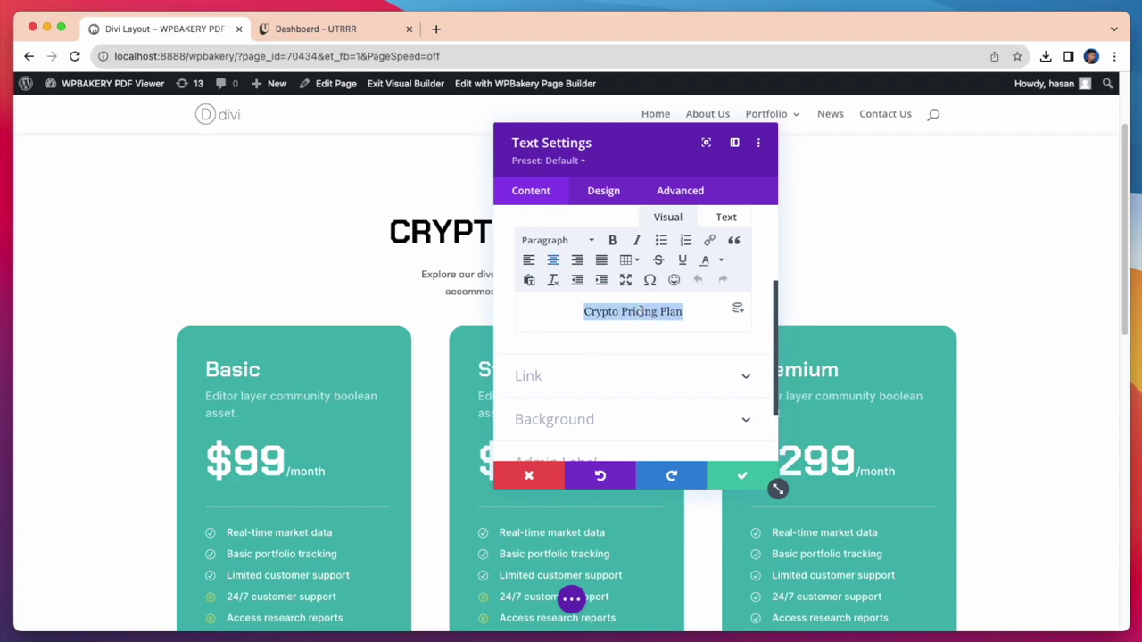
{"action": "key", "text": "BackSpace"}
{"action": "type", "text": "WORLD "}
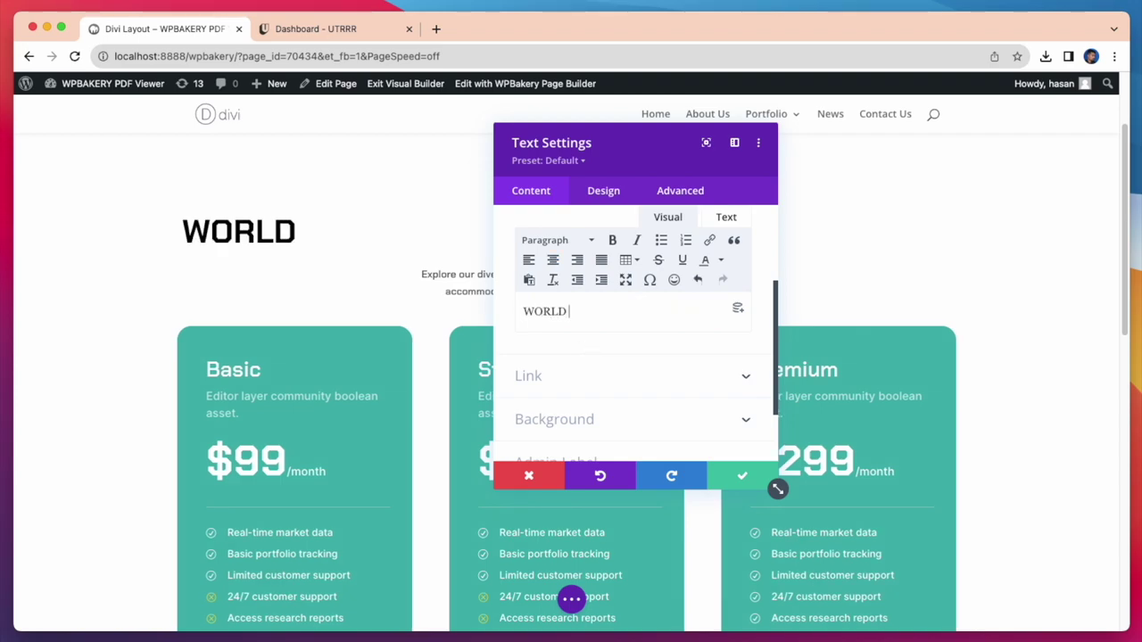
{"action": "type", "text": "OF CRYPTO"}
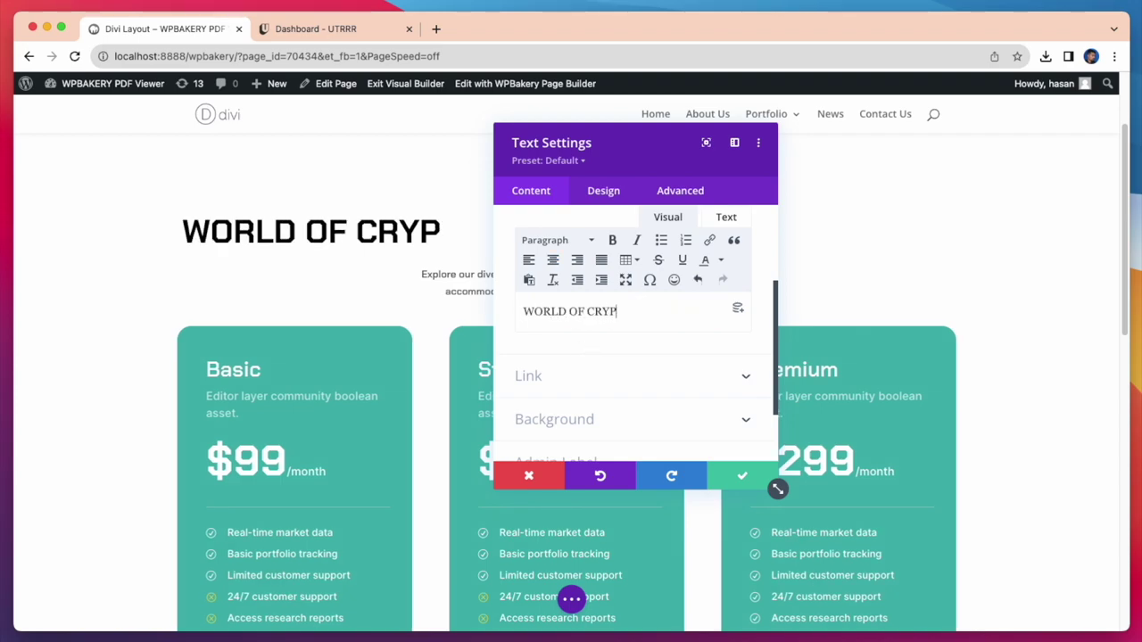
{"action": "triple_click", "coordinate": [612, 310]}
{"action": "left_click", "coordinate": [552, 260]}
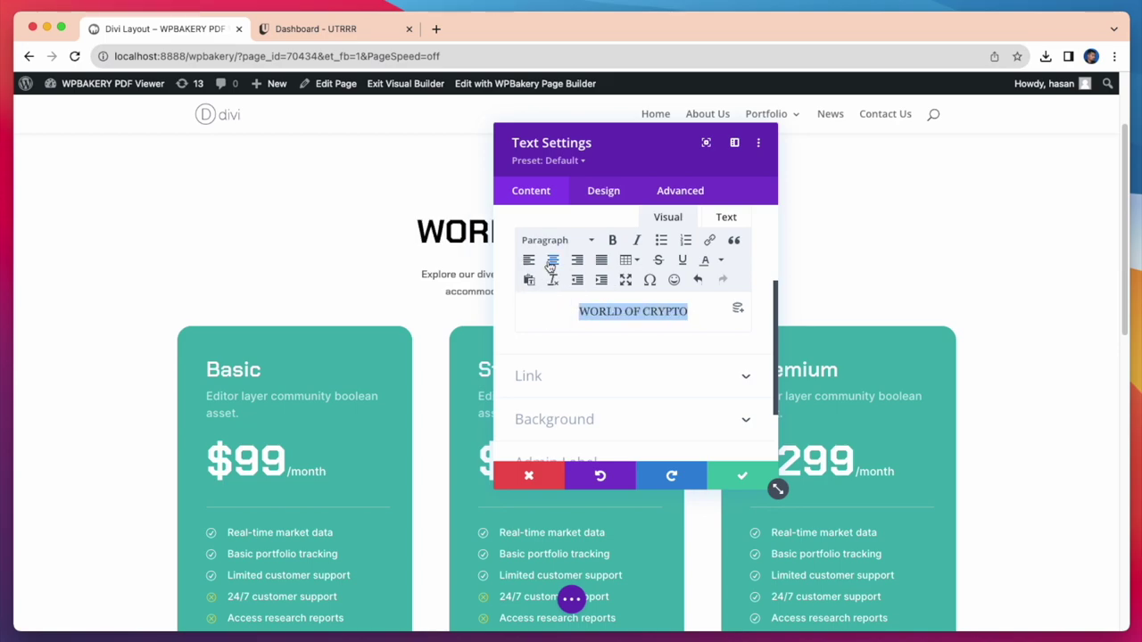
{"action": "key", "text": "Escape"}
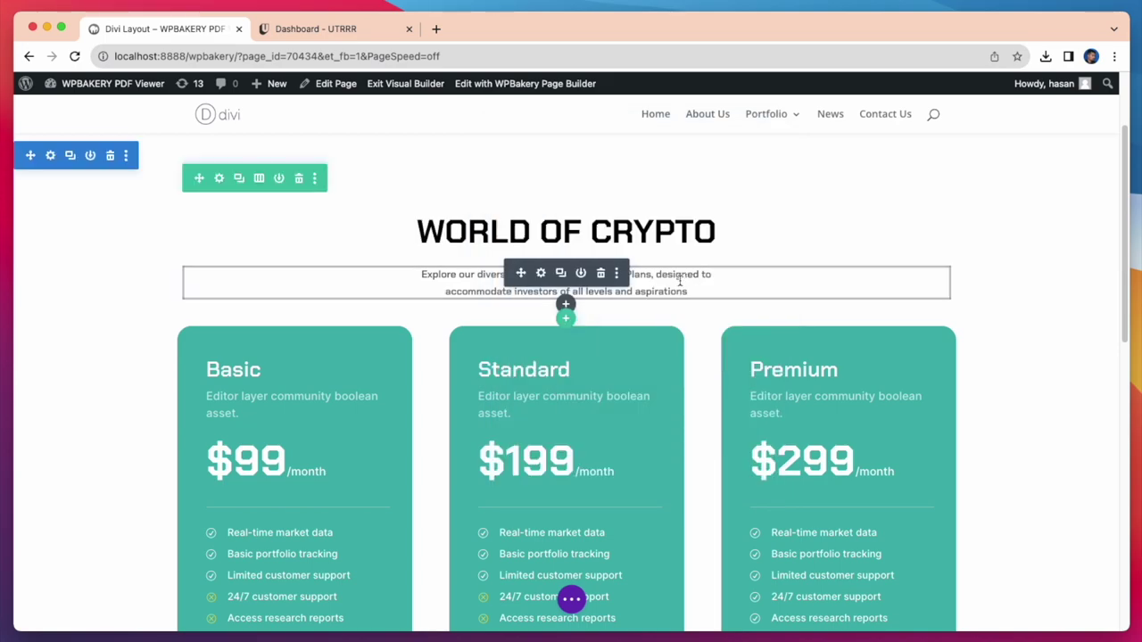
Replace the description below the heading with the centred text "This is our crypto business" and save the text module
{"action": "left_click", "coordinate": [540, 273]}
{"action": "scroll", "coordinate": [580, 375], "scroll_direction": "down", "scroll_amount": 3}
{"action": "triple_click", "coordinate": [592, 396]}
{"action": "type", "text": "Thi"}
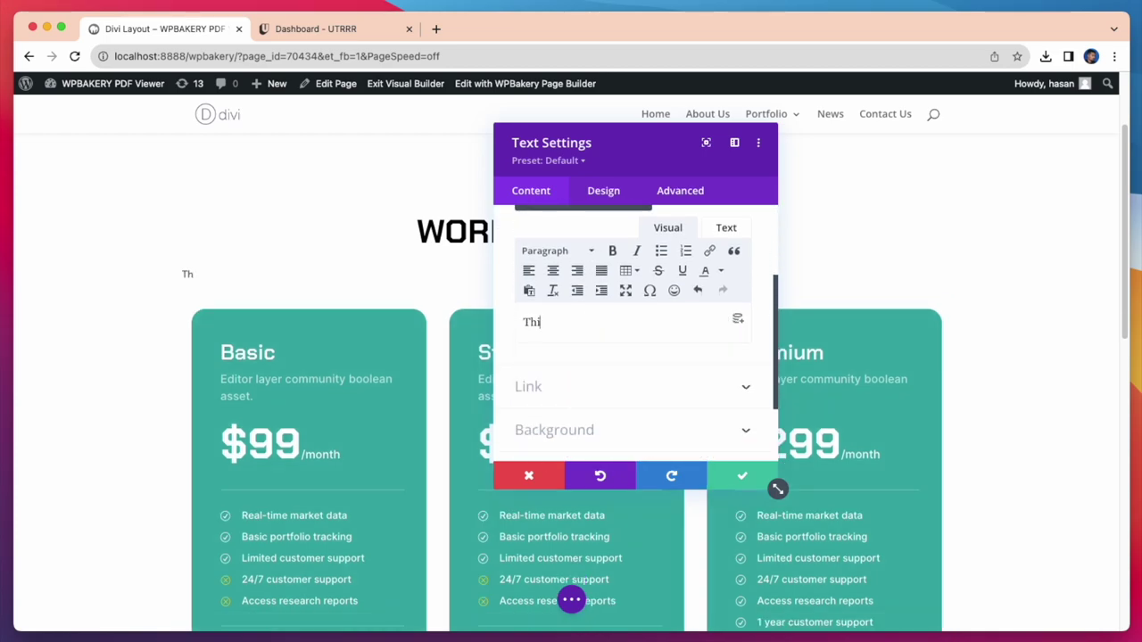
{"action": "type", "text": "s is our crypto business"}
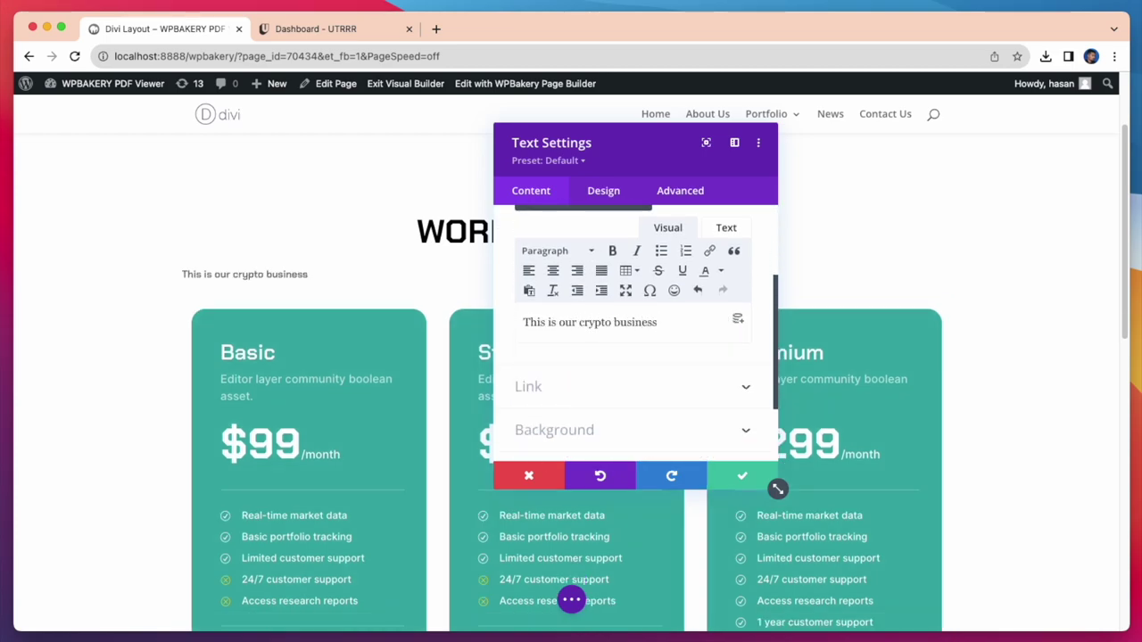
{"action": "left_click", "coordinate": [727, 477]}
Open the Basic plan's settings in the pricing tables module and set its title to "First crypto site"
{"action": "scroll", "coordinate": [985, 269], "scroll_direction": "down", "scroll_amount": 3}
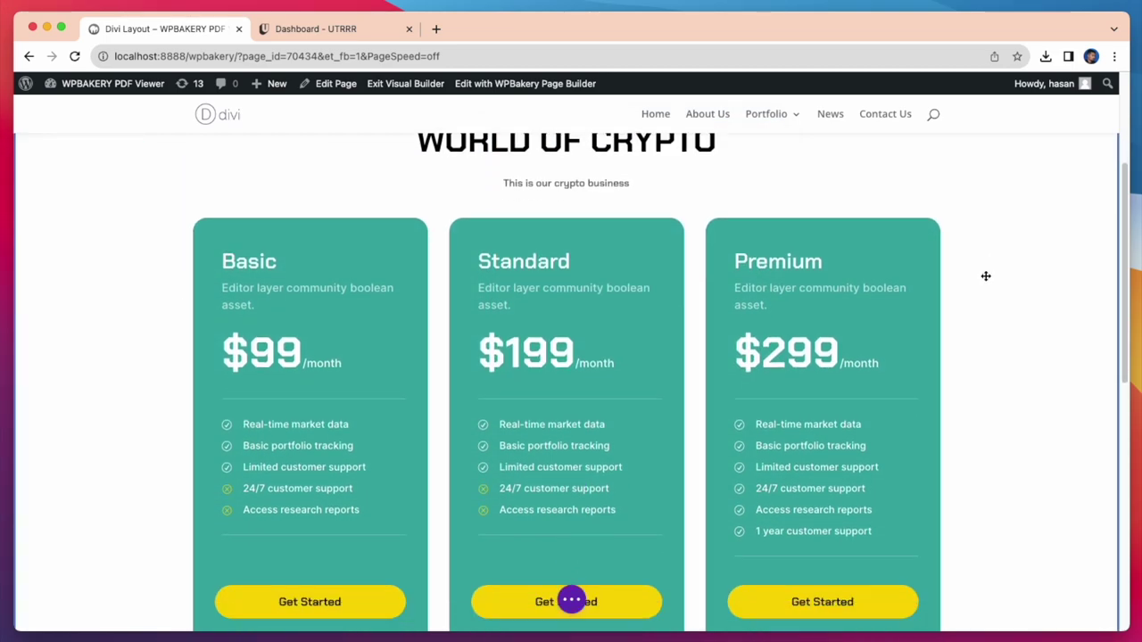
{"action": "left_click", "coordinate": [541, 231]}
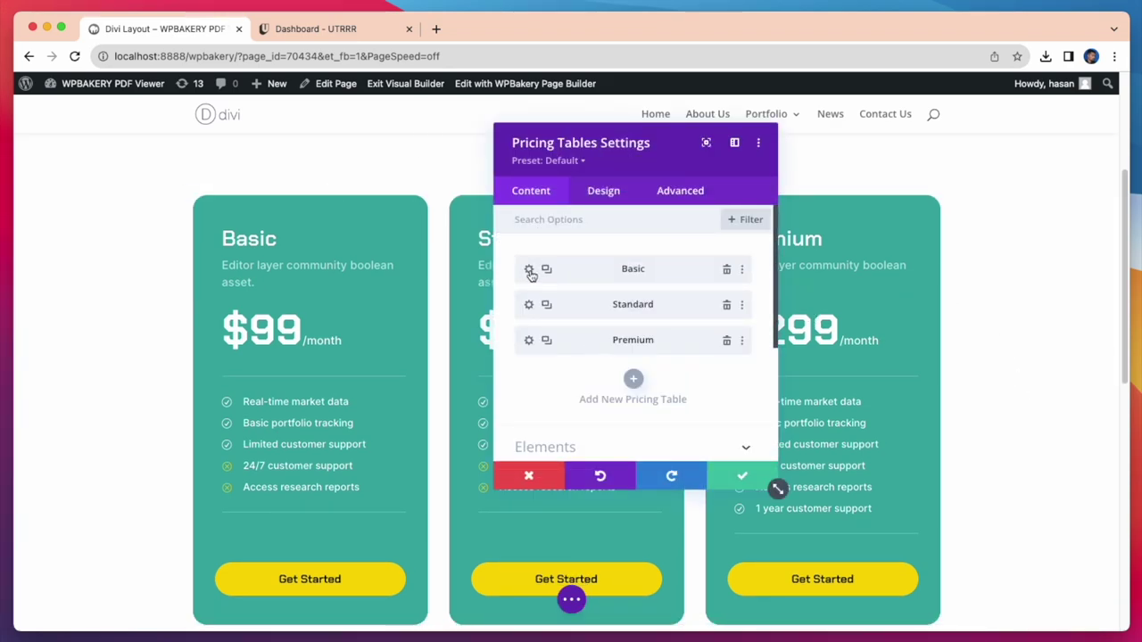
{"action": "left_click", "coordinate": [531, 274]}
{"action": "left_click", "coordinate": [571, 294]}
{"action": "key", "text": "BackSpace"}
{"action": "key", "text": "BackSpace"}
{"action": "key", "text": "BackSpace"}
{"action": "key", "text": "BackSpace"}
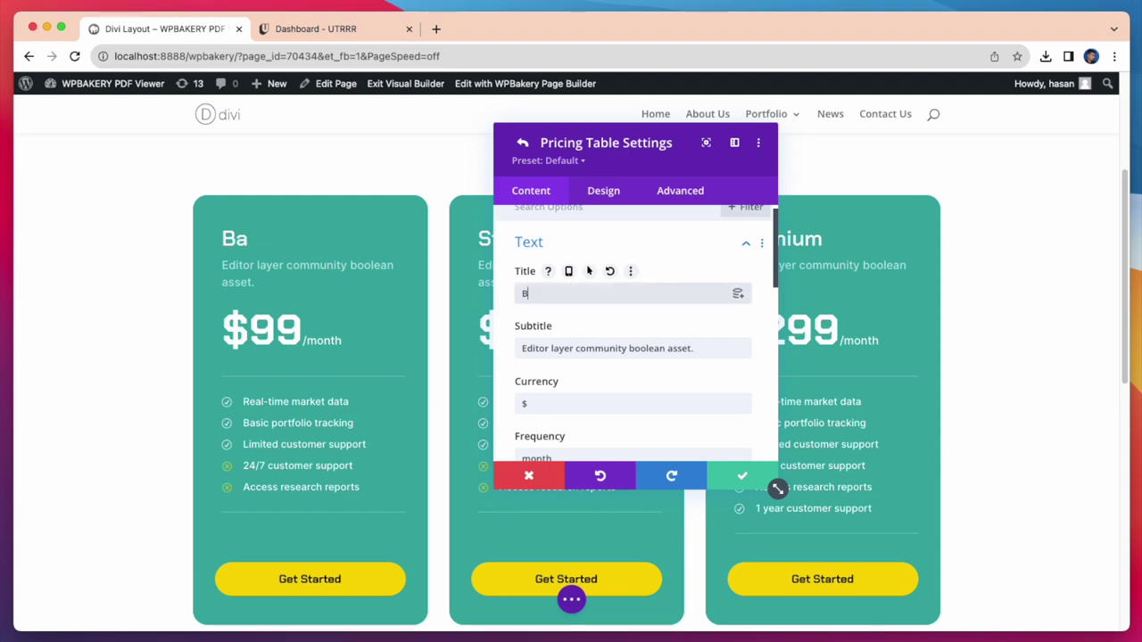
{"action": "key", "text": "BackSpace"}
{"action": "type", "text": "First crypto site"}
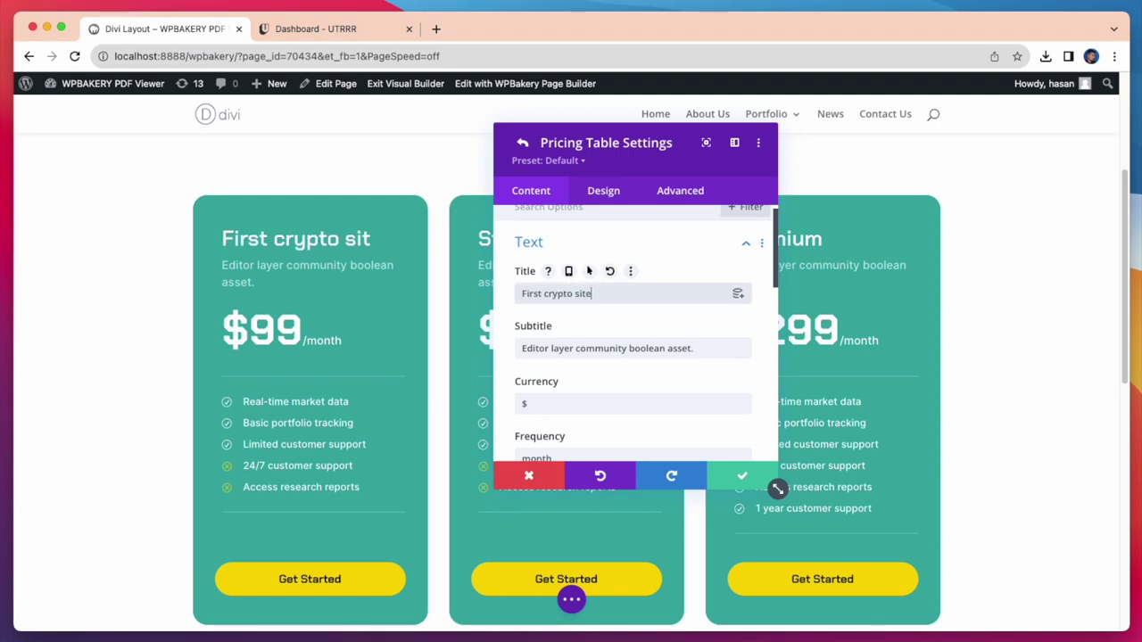
Replace the first plan's subtitle with "Easy for everyone"
{"action": "scroll", "coordinate": [583, 309], "scroll_direction": "down", "scroll_amount": 1}
{"action": "triple_click", "coordinate": [628, 334]}
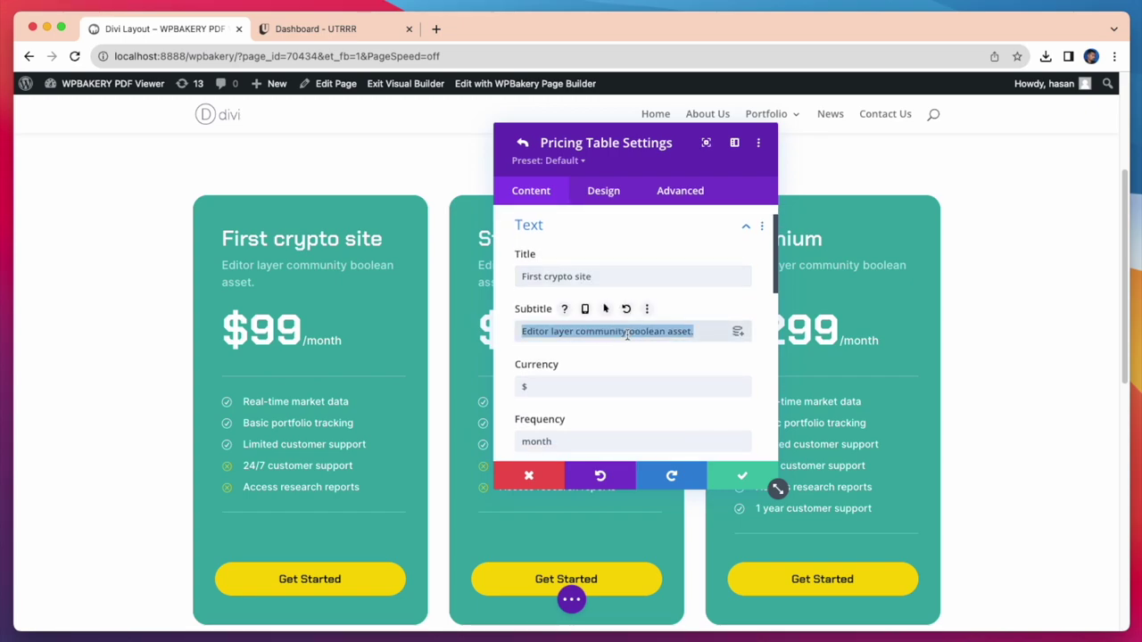
{"action": "key", "text": "BackSpace"}
{"action": "type", "text": "Easy for ev"}
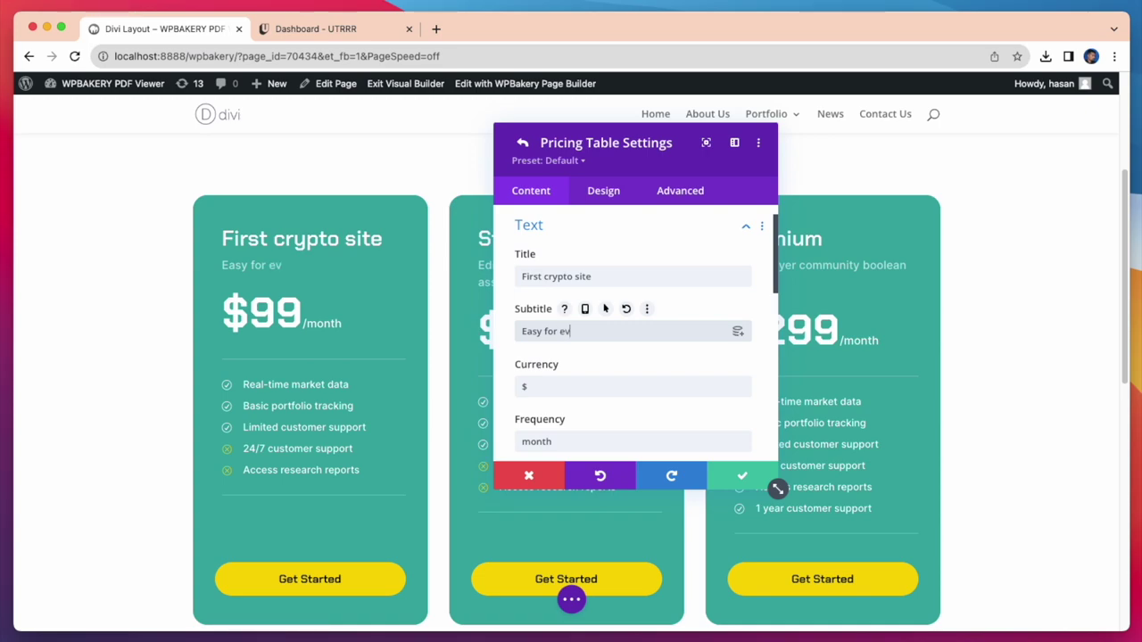
{"action": "type", "text": "eryone"}
Set the first plan's billing frequency to "year", review its feature list and save the pricing table settings
{"action": "scroll", "coordinate": [612, 366], "scroll_direction": "down", "scroll_amount": 1}
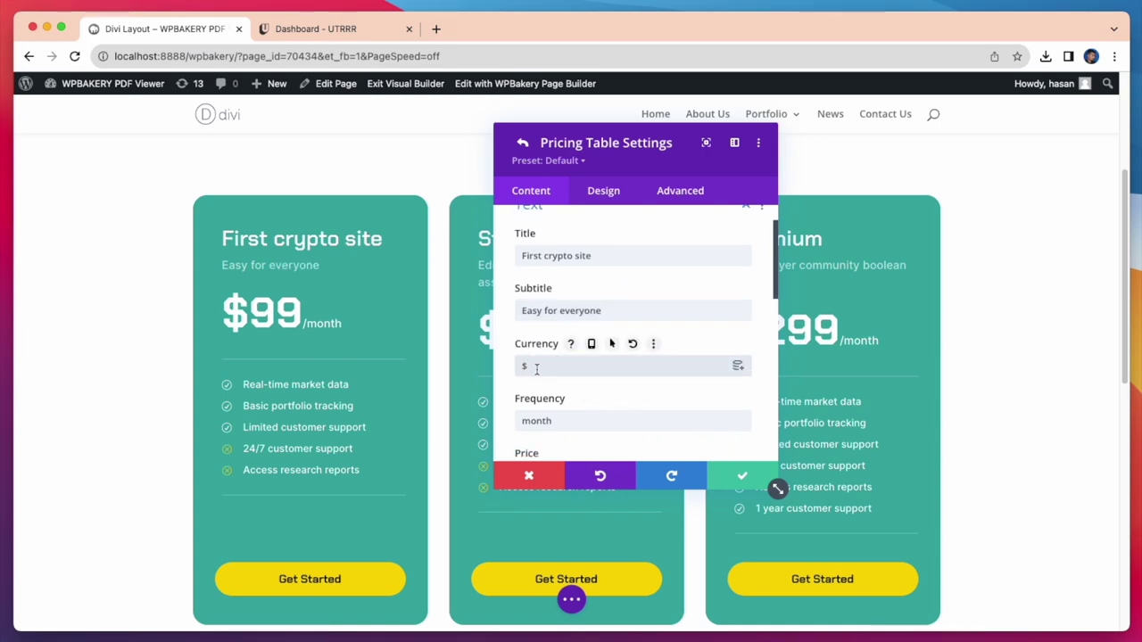
{"action": "scroll", "coordinate": [537, 368], "scroll_direction": "down", "scroll_amount": 1}
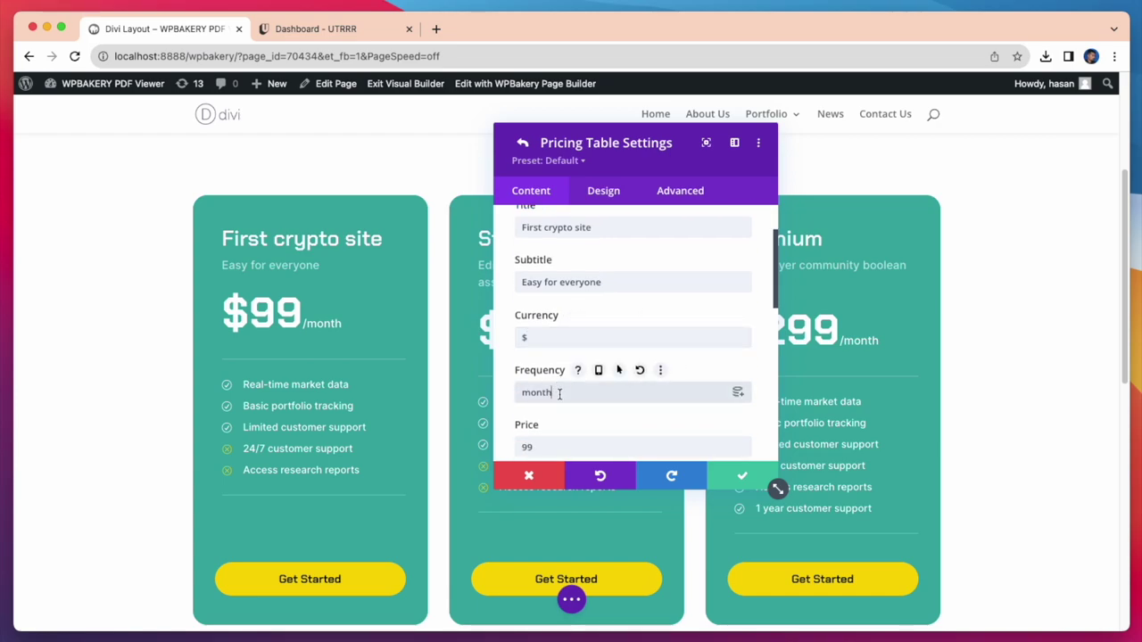
{"action": "key", "text": "BackSpace"}
{"action": "key", "text": "BackSpace"}
{"action": "key", "text": "BackSpace"}
{"action": "key", "text": "BackSpace"}
{"action": "key", "text": "BackSpace"}
{"action": "type", "text": "yea"}
{"action": "scroll", "coordinate": [564, 395], "scroll_direction": "down", "scroll_amount": 8}
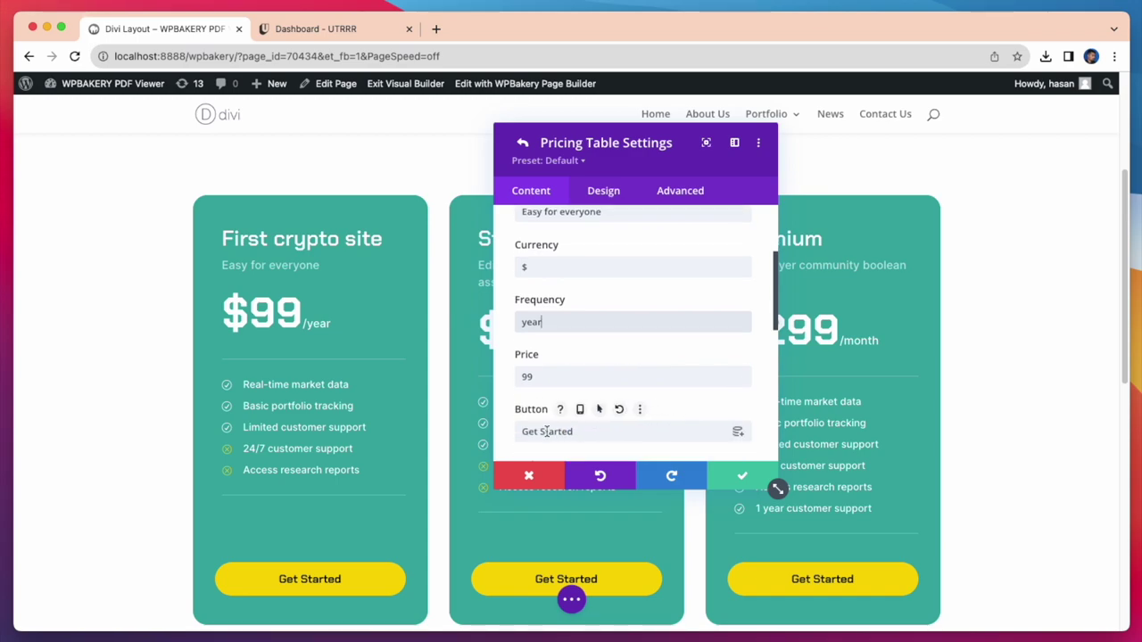
{"action": "scroll", "coordinate": [550, 421], "scroll_direction": "down", "scroll_amount": 3}
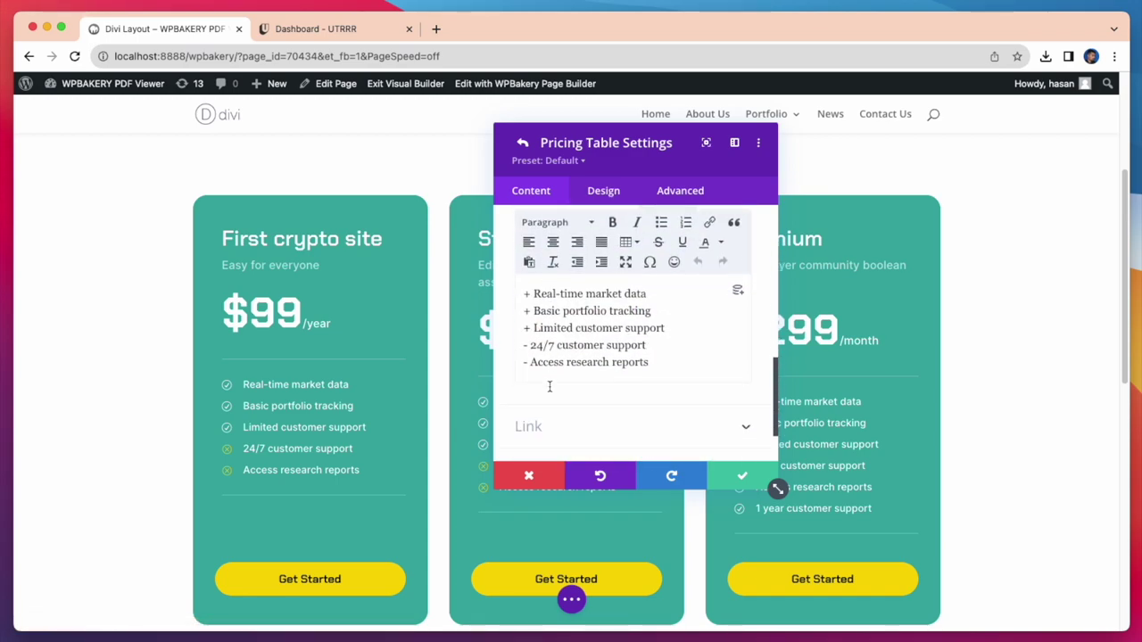
{"action": "left_click", "coordinate": [739, 475]}
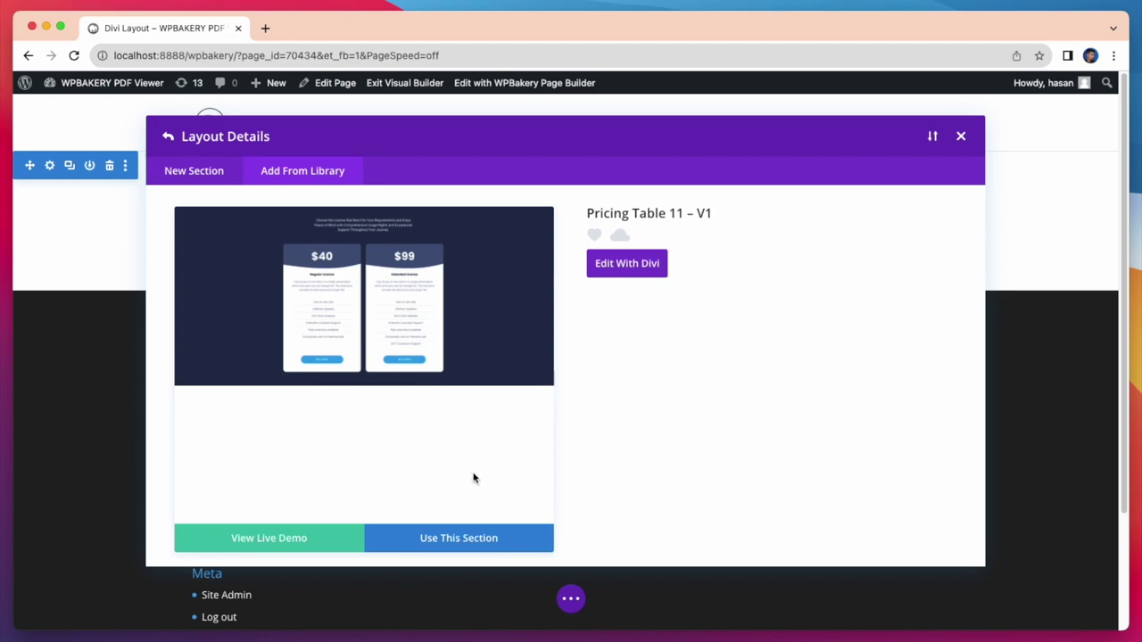
Preview the live demo of the library section "Pricing Table 11 – V1" and insert that section into the page
{"action": "left_click", "coordinate": [290, 538]}
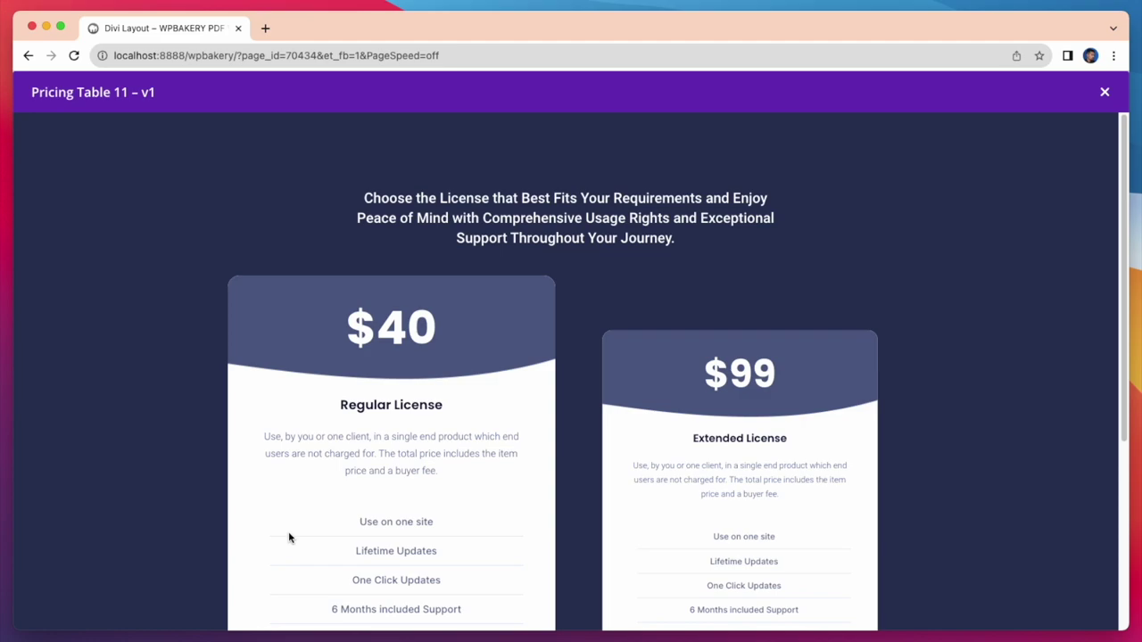
{"action": "scroll", "coordinate": [288, 538], "scroll_direction": "down", "scroll_amount": 3}
{"action": "scroll", "coordinate": [288, 538], "scroll_direction": "up", "scroll_amount": 3}
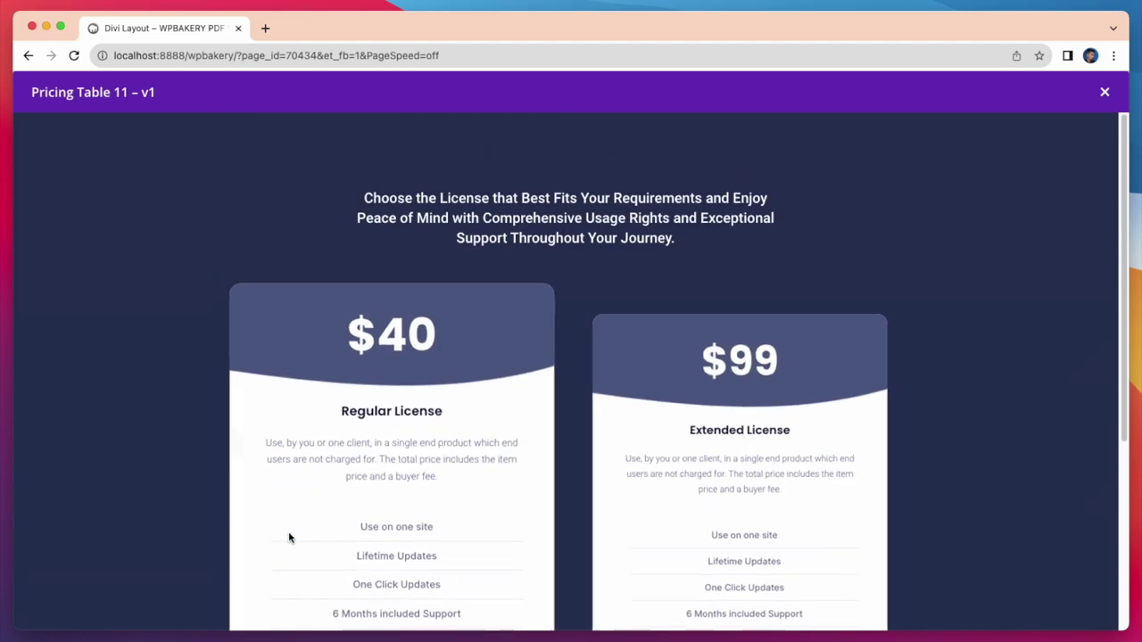
{"action": "left_click", "coordinate": [1105, 93]}
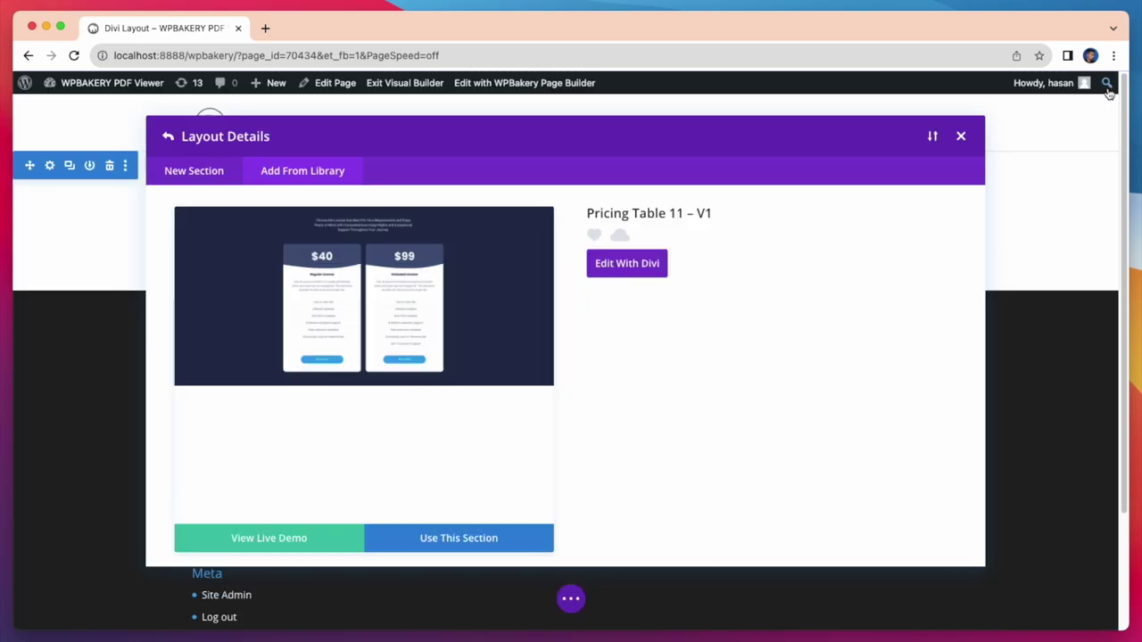
{"action": "left_click", "coordinate": [439, 540]}
Change the Extended License card's button text to "Get it now" and save the button module
{"action": "scroll", "coordinate": [535, 410], "scroll_direction": "down", "scroll_amount": 3}
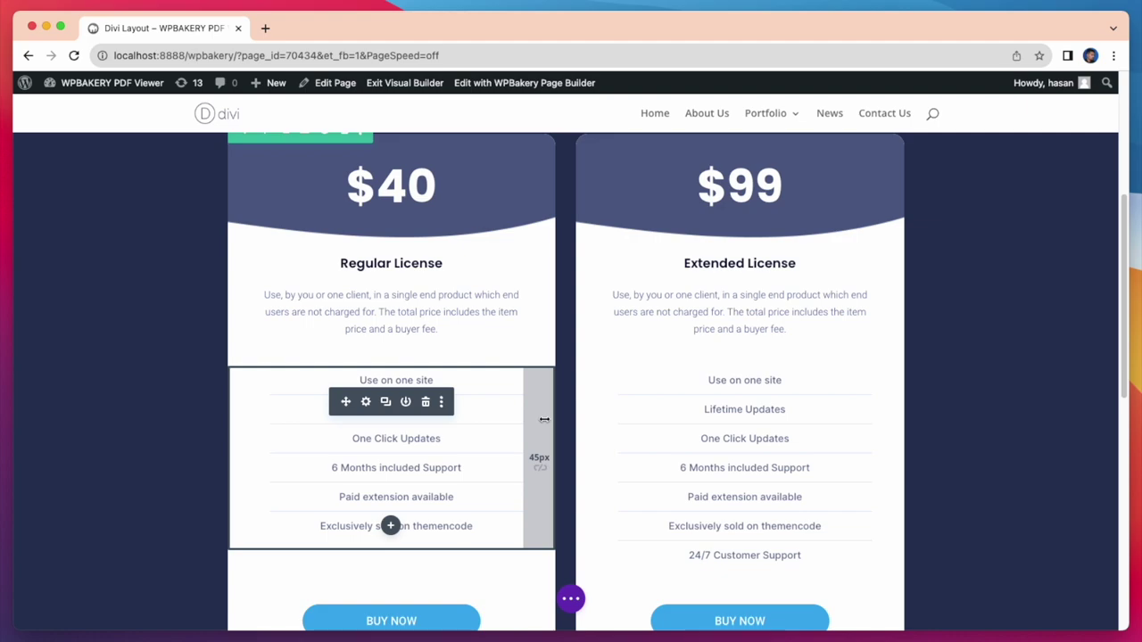
{"action": "scroll", "coordinate": [543, 419], "scroll_direction": "down", "scroll_amount": 2}
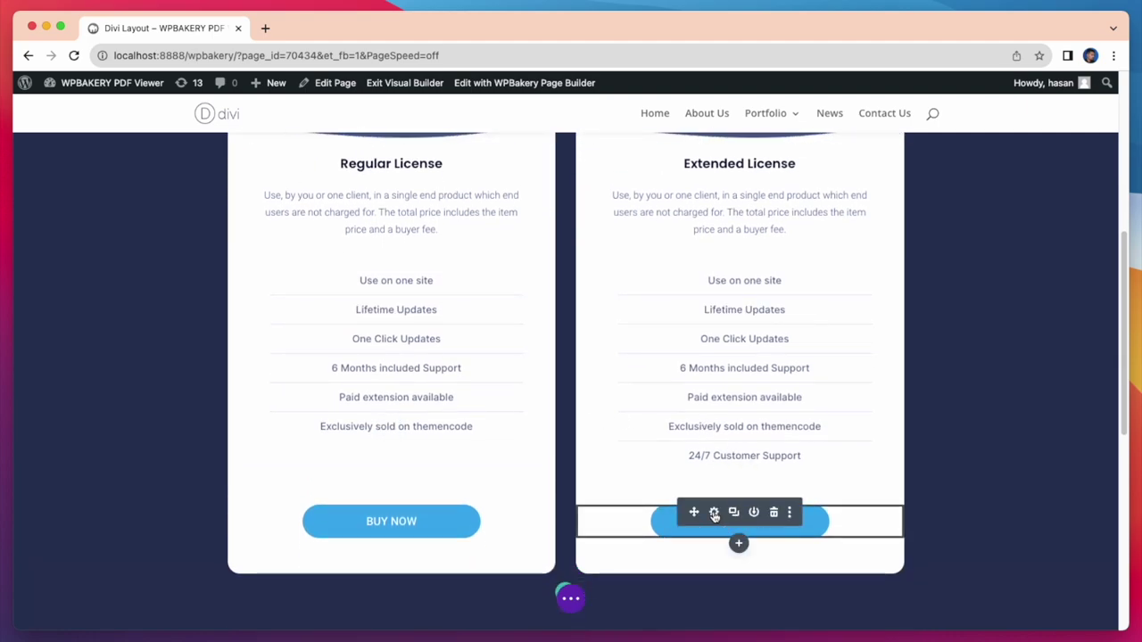
{"action": "left_click", "coordinate": [714, 514]}
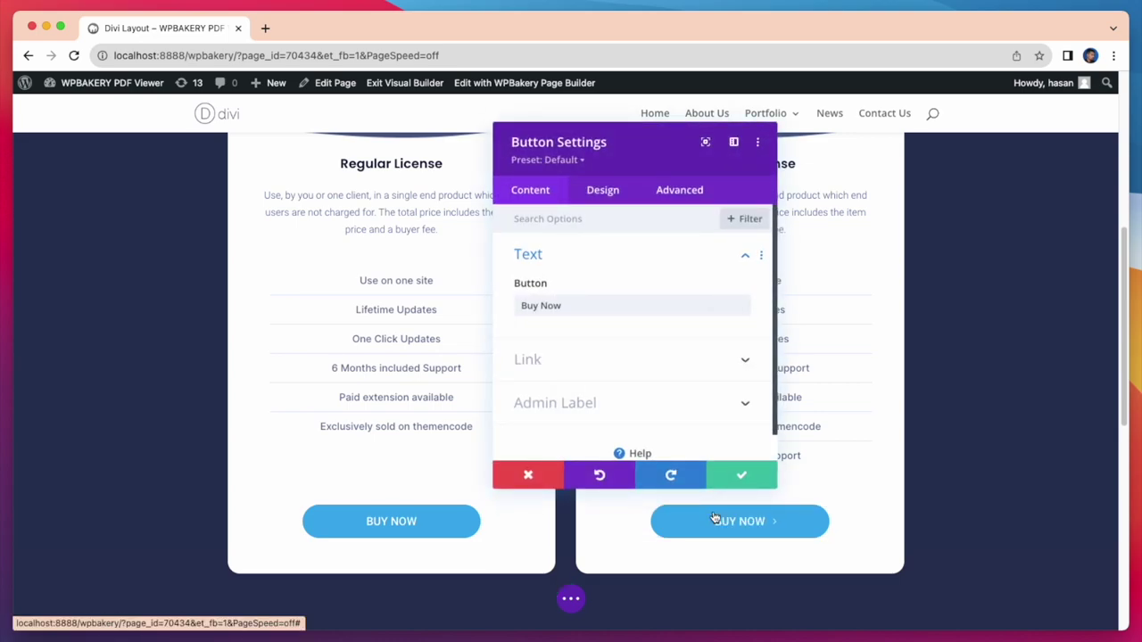
{"action": "left_click", "coordinate": [564, 306]}
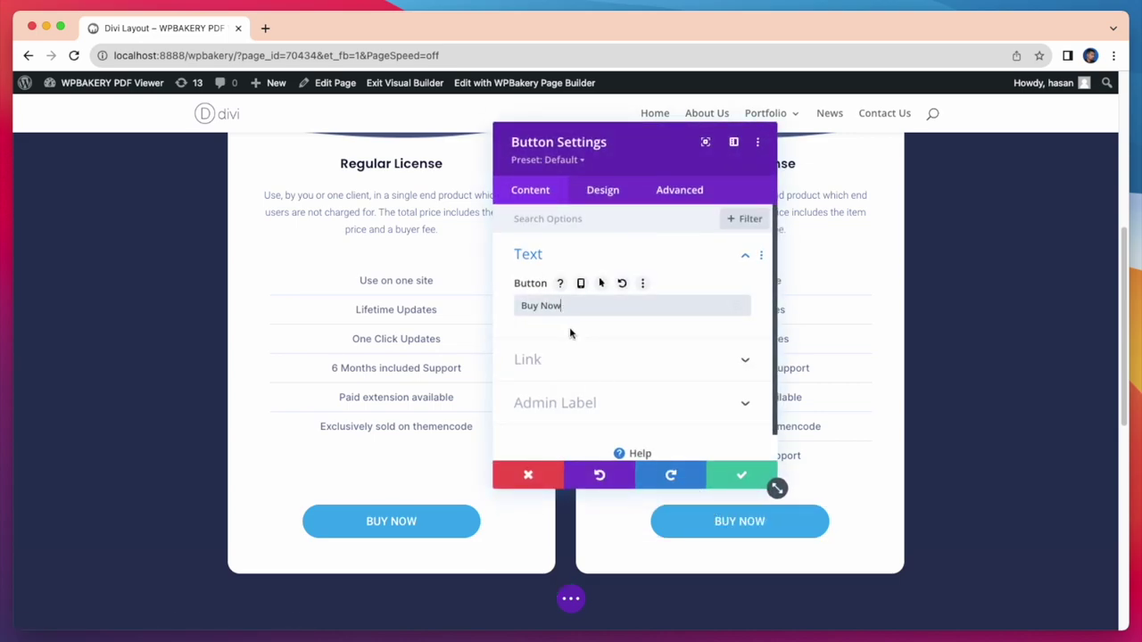
{"action": "key", "text": "BackSpace"}
{"action": "key", "text": "BackSpace"}
{"action": "key", "text": "BackSpace"}
{"action": "key", "text": "BackSpace"}
{"action": "key", "text": "BackSpace"}
{"action": "key", "text": "BackSpace"}
{"action": "key", "text": "BackSpace"}
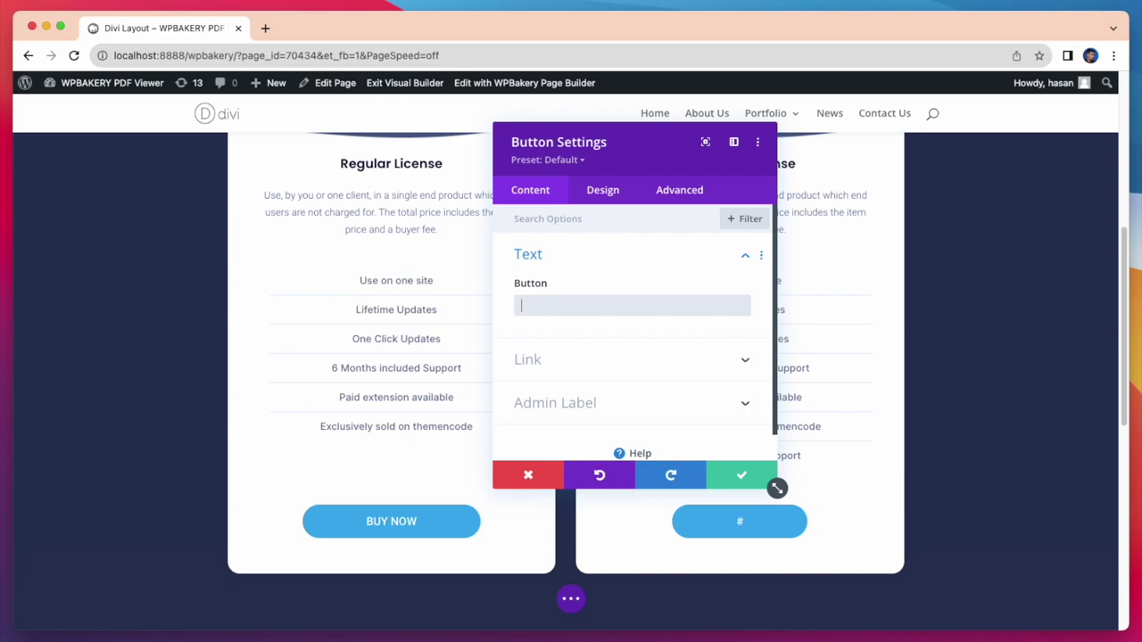
{"action": "type", "text": "Get it"}
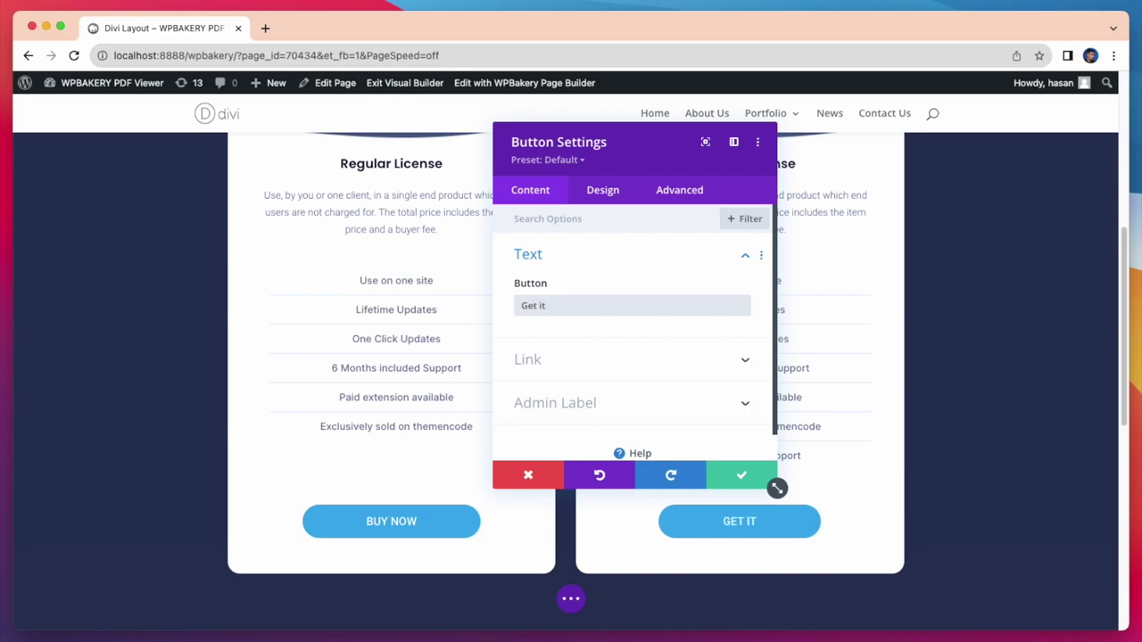
{"action": "type", "text": " now"}
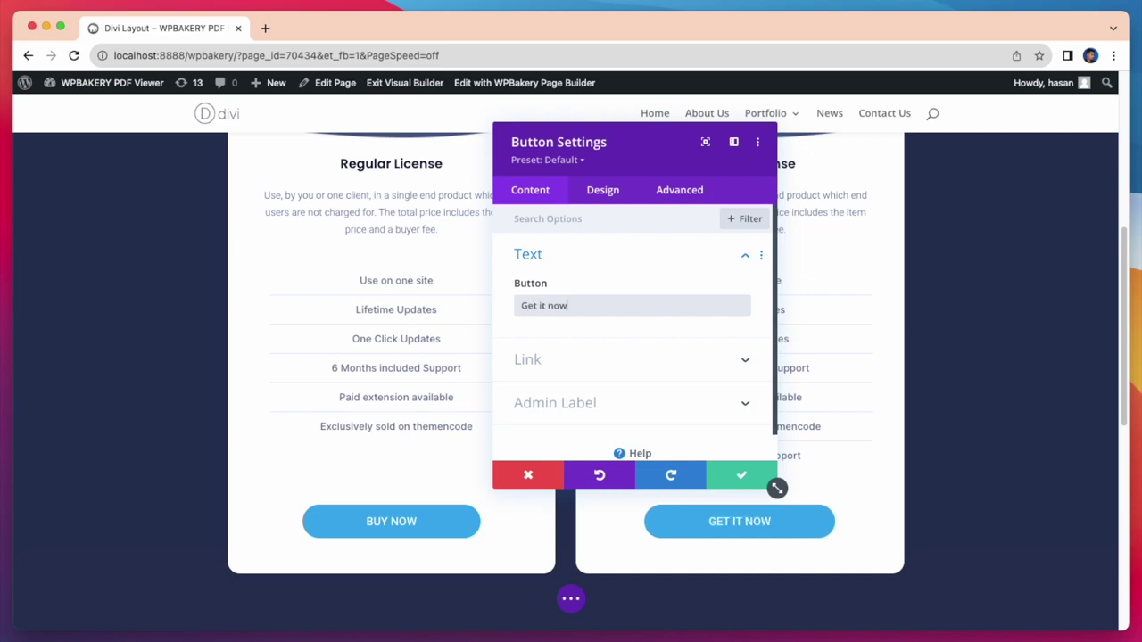
{"action": "left_click", "coordinate": [740, 473]}
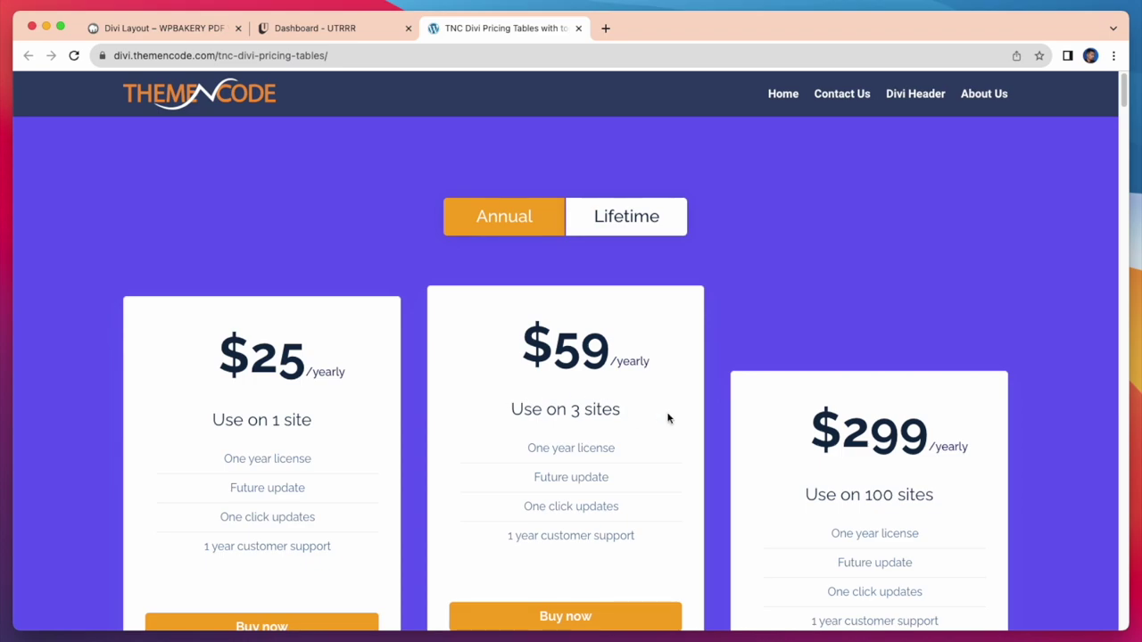
Look through all the pricing table designs on the TNC Divi Pricing Tables demo page at divi.themencode.com/tnc-divi-pricing-tables/
{"action": "scroll", "coordinate": [1090, 369], "scroll_direction": "down", "scroll_amount": 8}
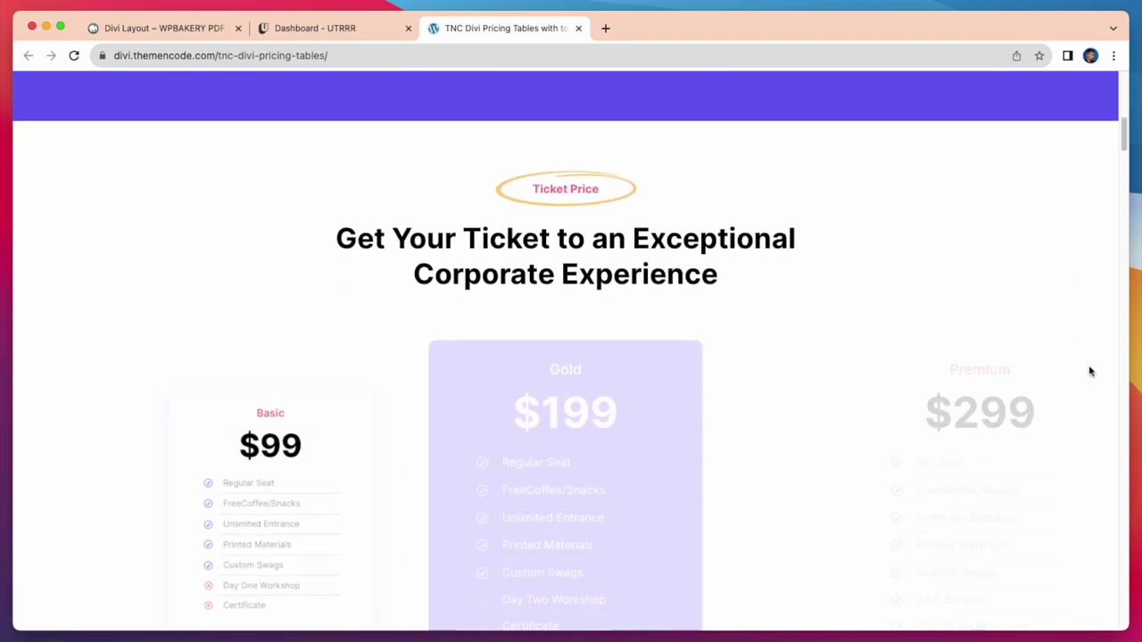
{"action": "scroll", "coordinate": [1090, 371], "scroll_direction": "down", "scroll_amount": 6}
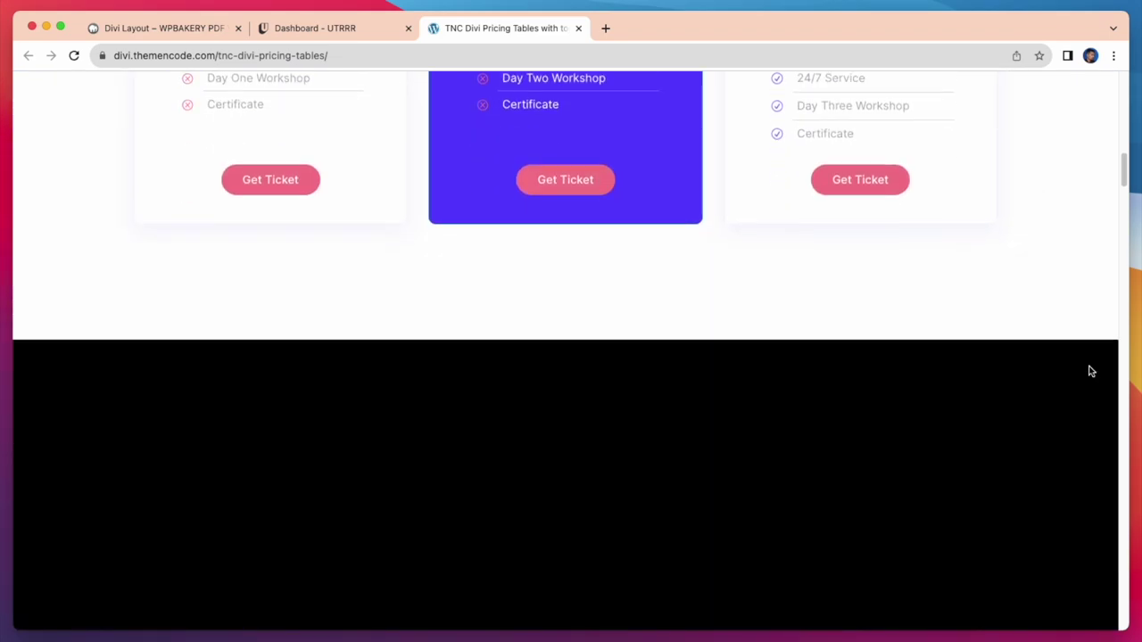
{"action": "scroll", "coordinate": [1090, 371], "scroll_direction": "down", "scroll_amount": 10}
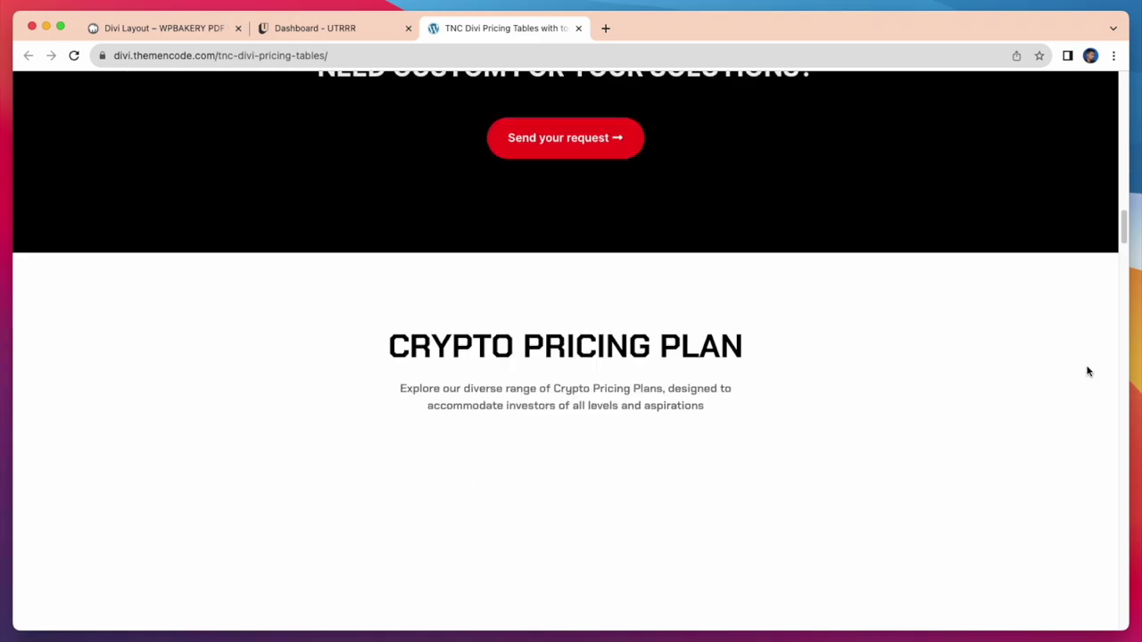
{"action": "scroll", "coordinate": [1087, 371], "scroll_direction": "down", "scroll_amount": 10}
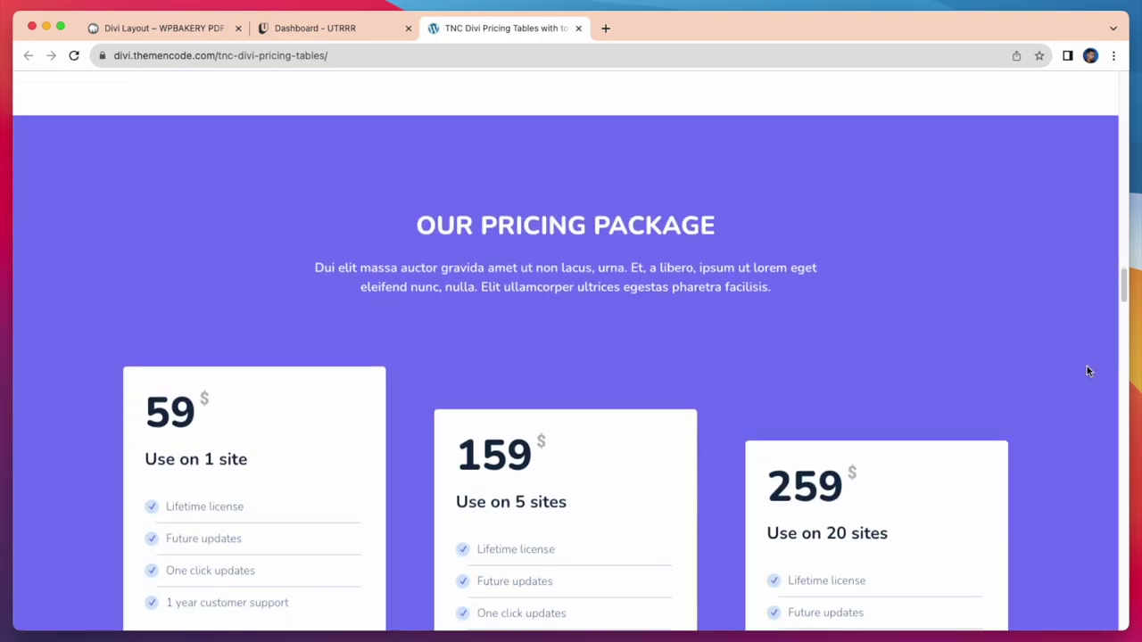
{"action": "scroll", "coordinate": [1087, 371], "scroll_direction": "down", "scroll_amount": 10}
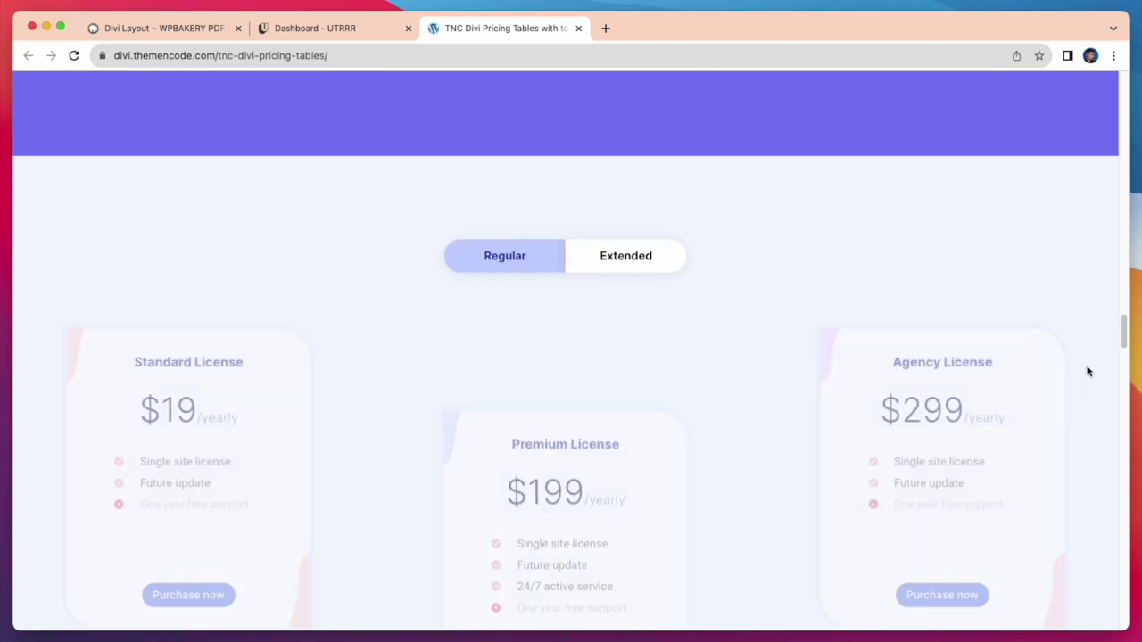
{"action": "scroll", "coordinate": [1087, 371], "scroll_direction": "down", "scroll_amount": 8}
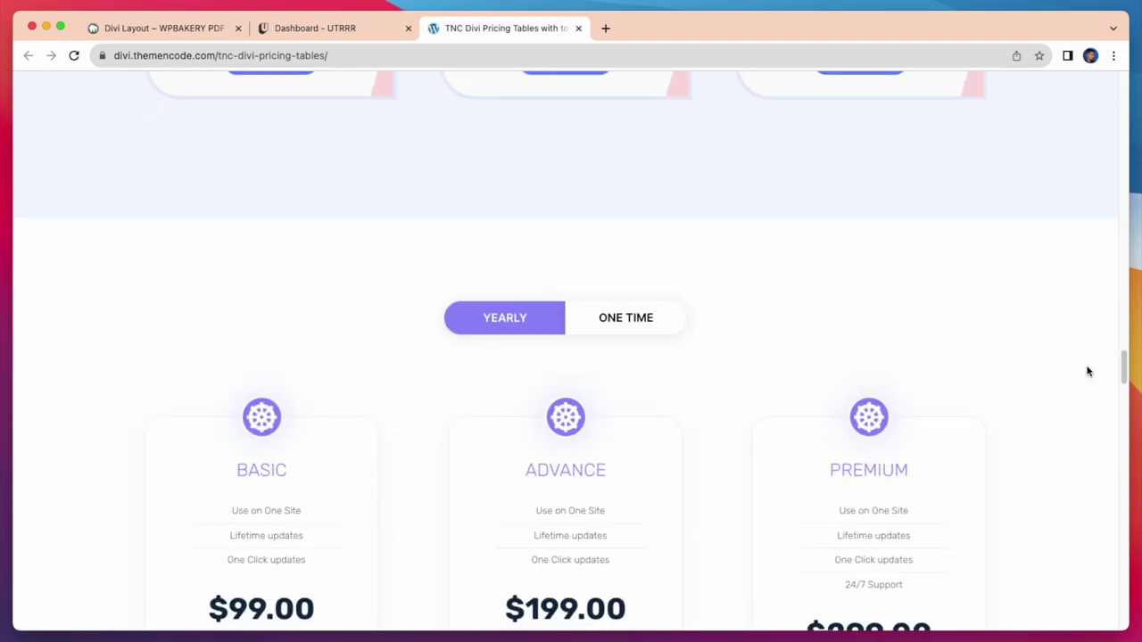
{"action": "scroll", "coordinate": [1087, 371], "scroll_direction": "down", "scroll_amount": 8}
{"action": "scroll", "coordinate": [1087, 371], "scroll_direction": "down", "scroll_amount": 8}
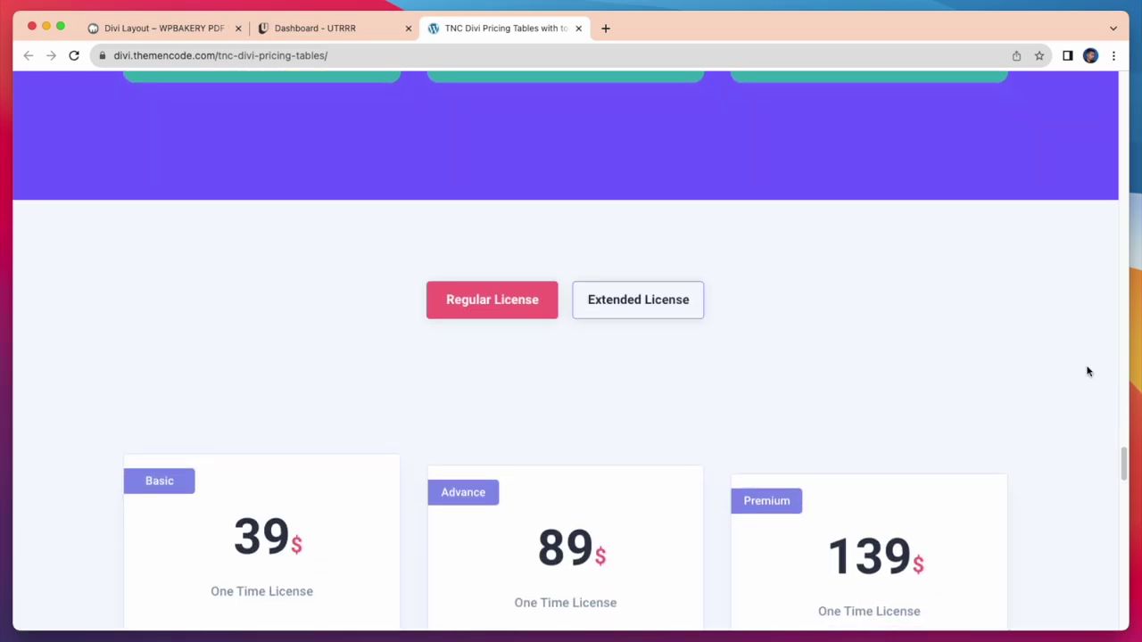
{"action": "scroll", "coordinate": [1087, 371], "scroll_direction": "down", "scroll_amount": 8}
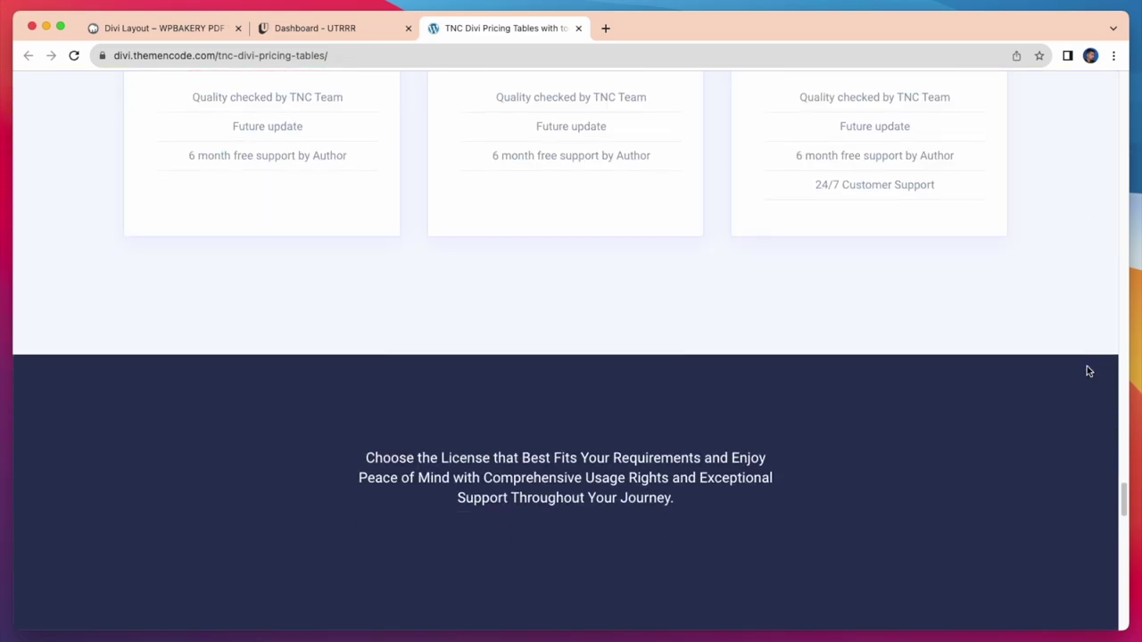
{"action": "scroll", "coordinate": [1086, 371], "scroll_direction": "down", "scroll_amount": 8}
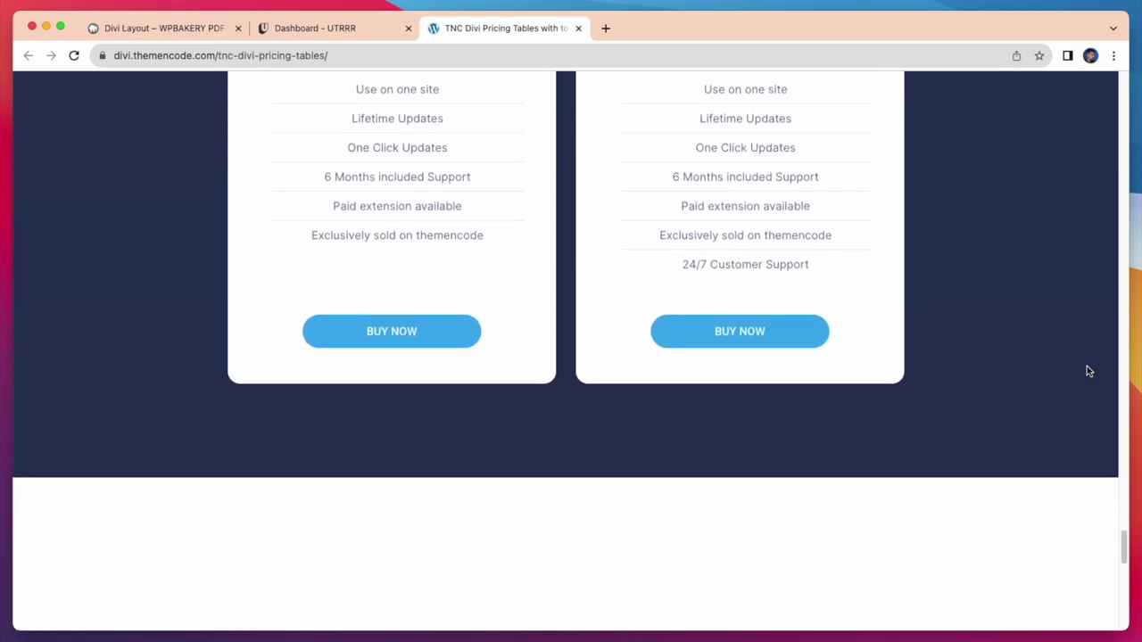
{"action": "scroll", "coordinate": [1087, 371], "scroll_direction": "down", "scroll_amount": 10}
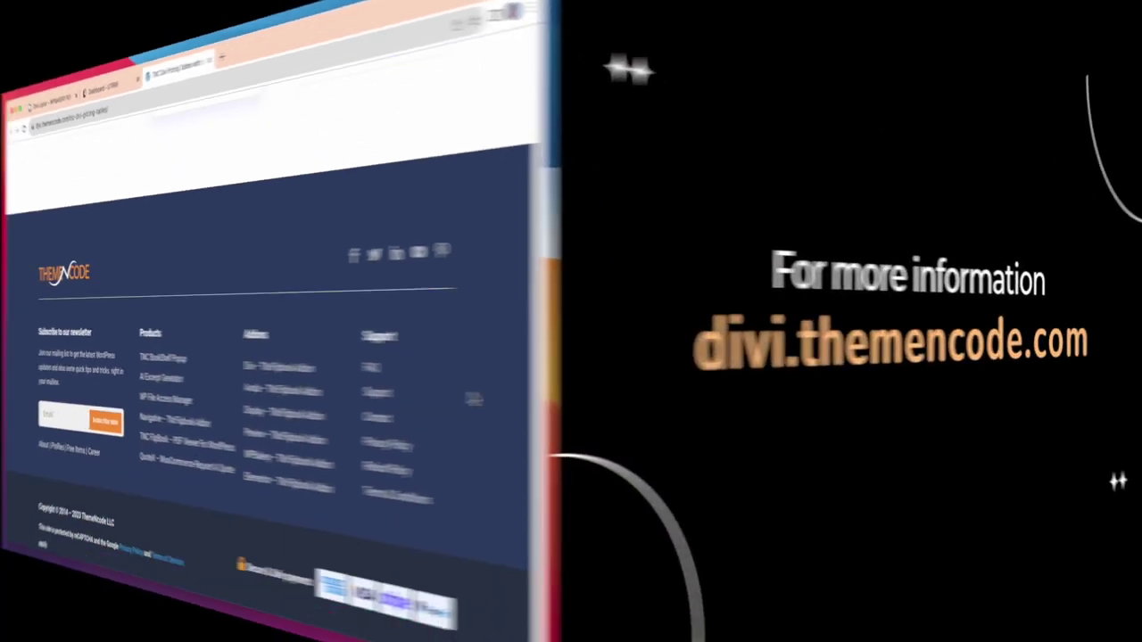